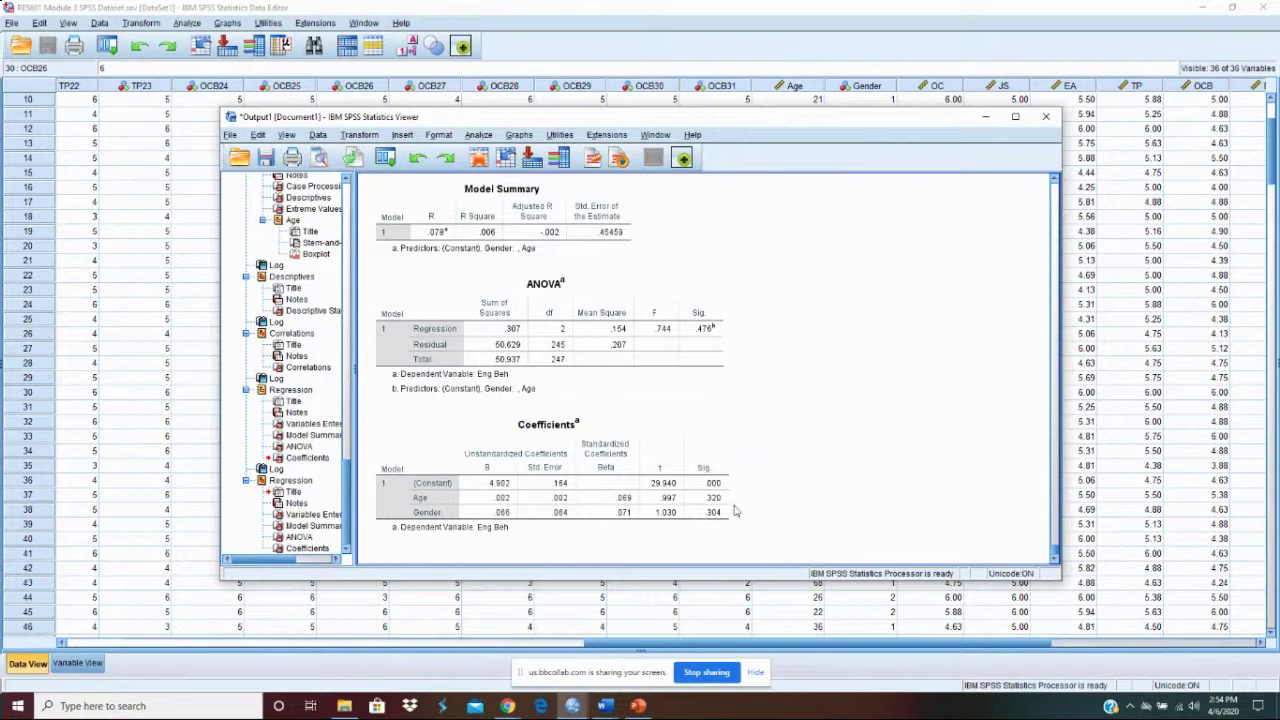
Start a Descriptives analysis on the dataset and enable saving standardized values as variables.
click(731, 510)
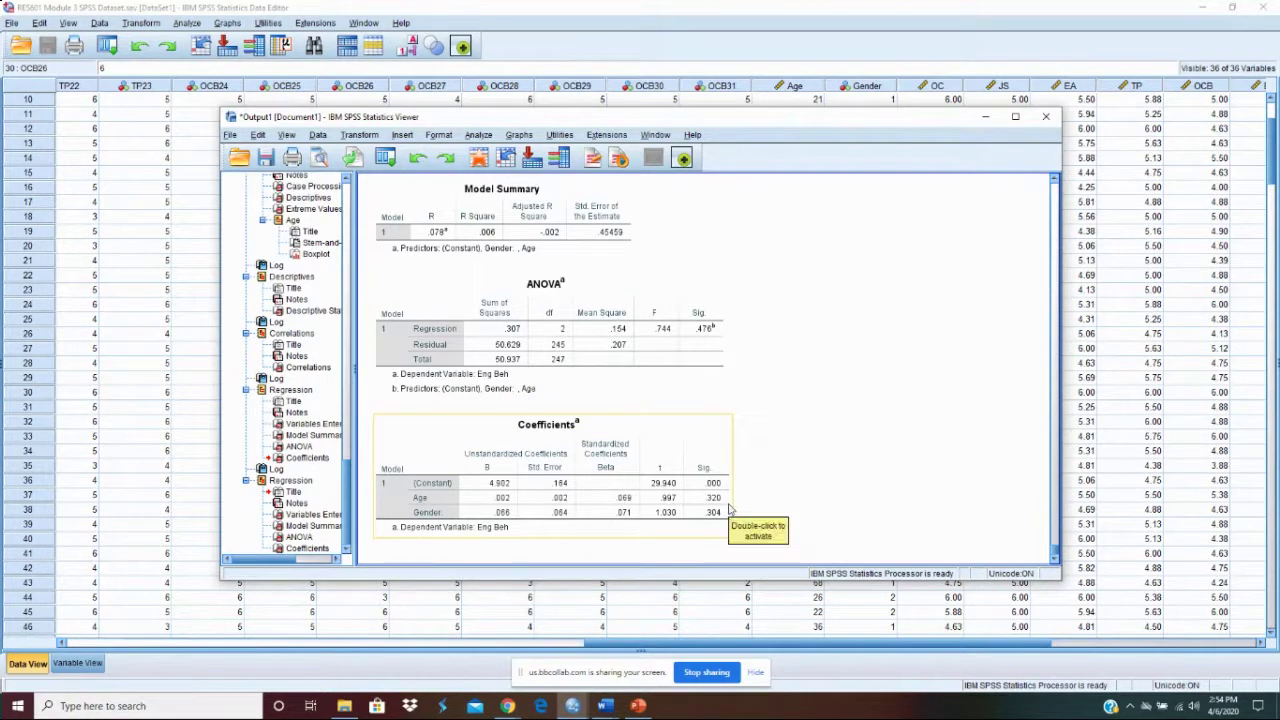
click(757, 505)
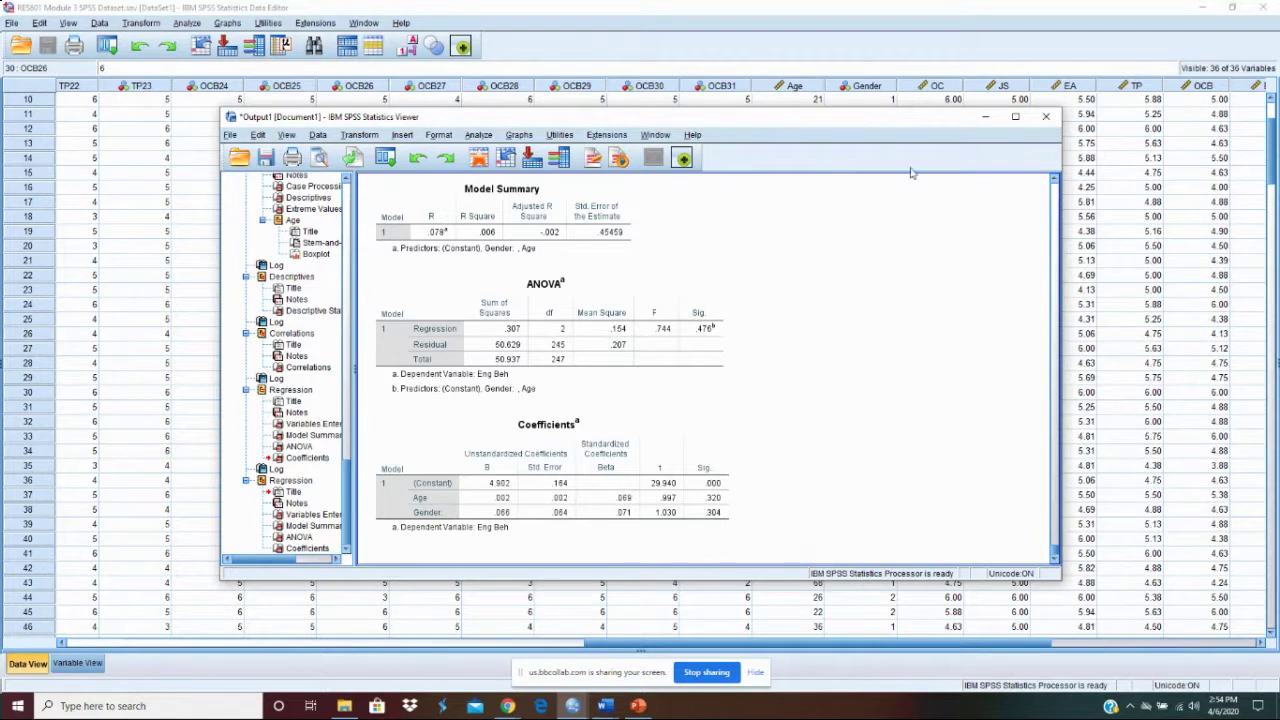
click(984, 118)
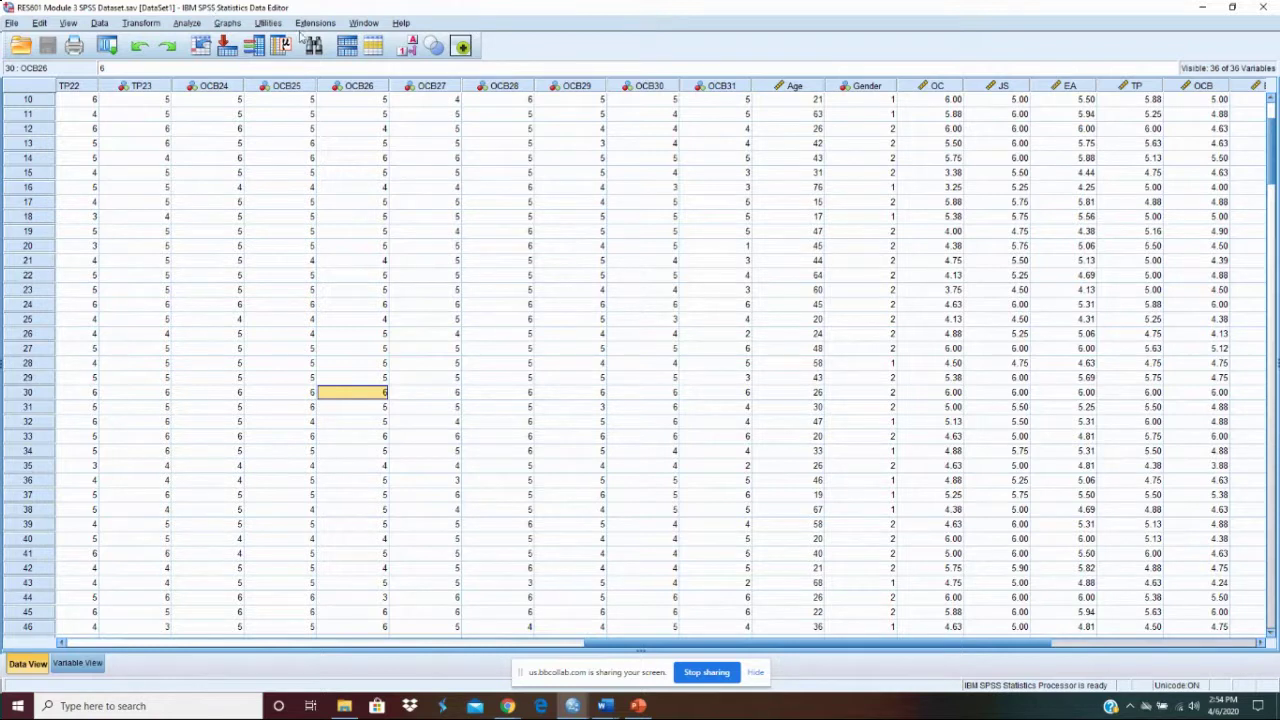
click(187, 23)
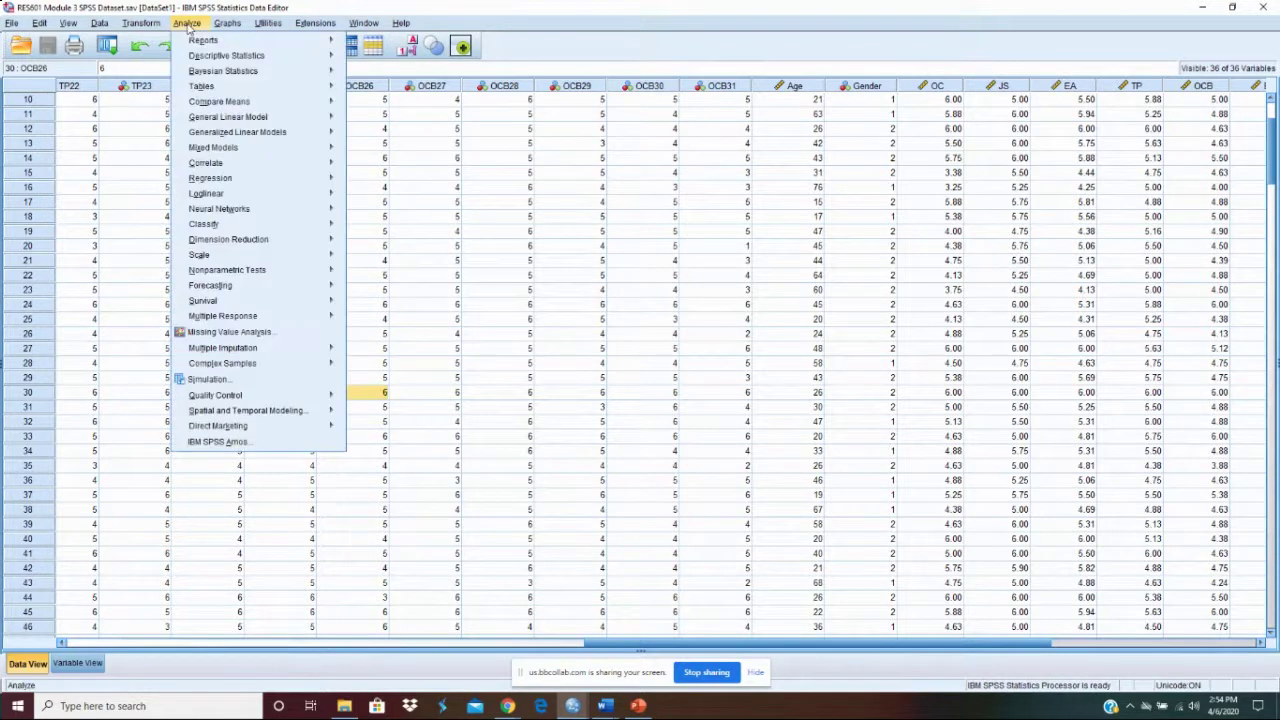
mouse_move(222, 57)
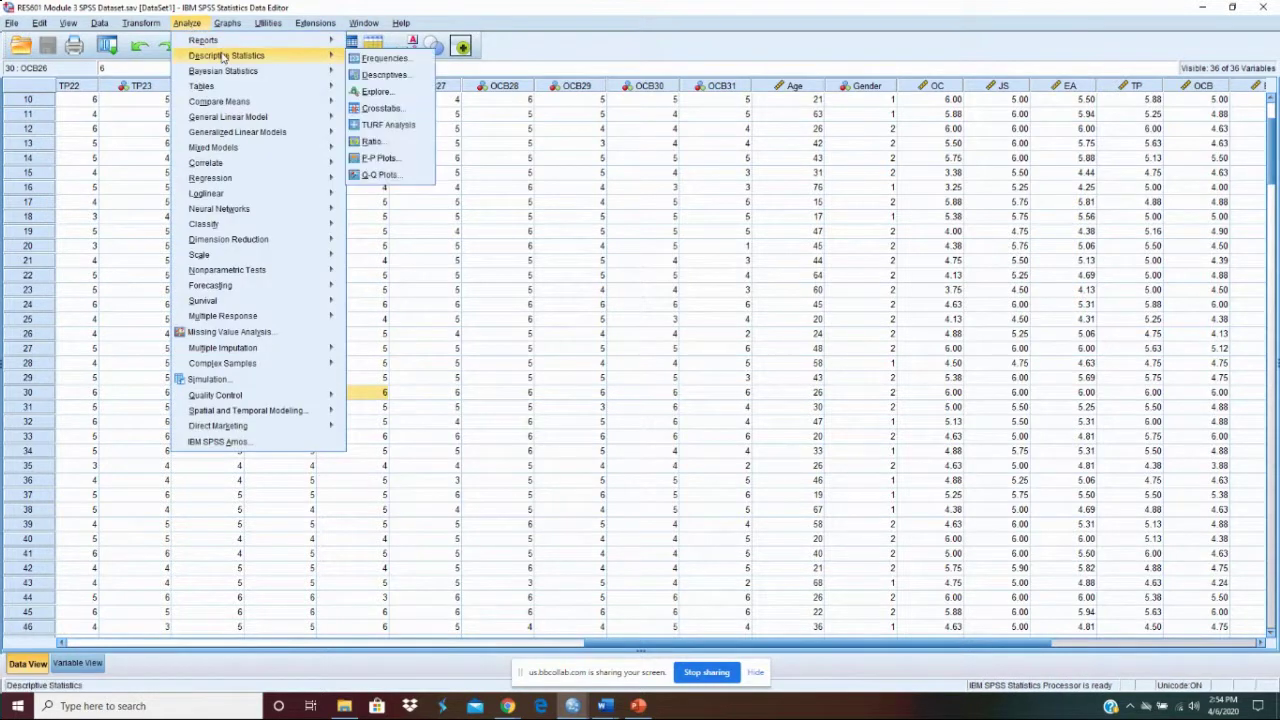
click(385, 75)
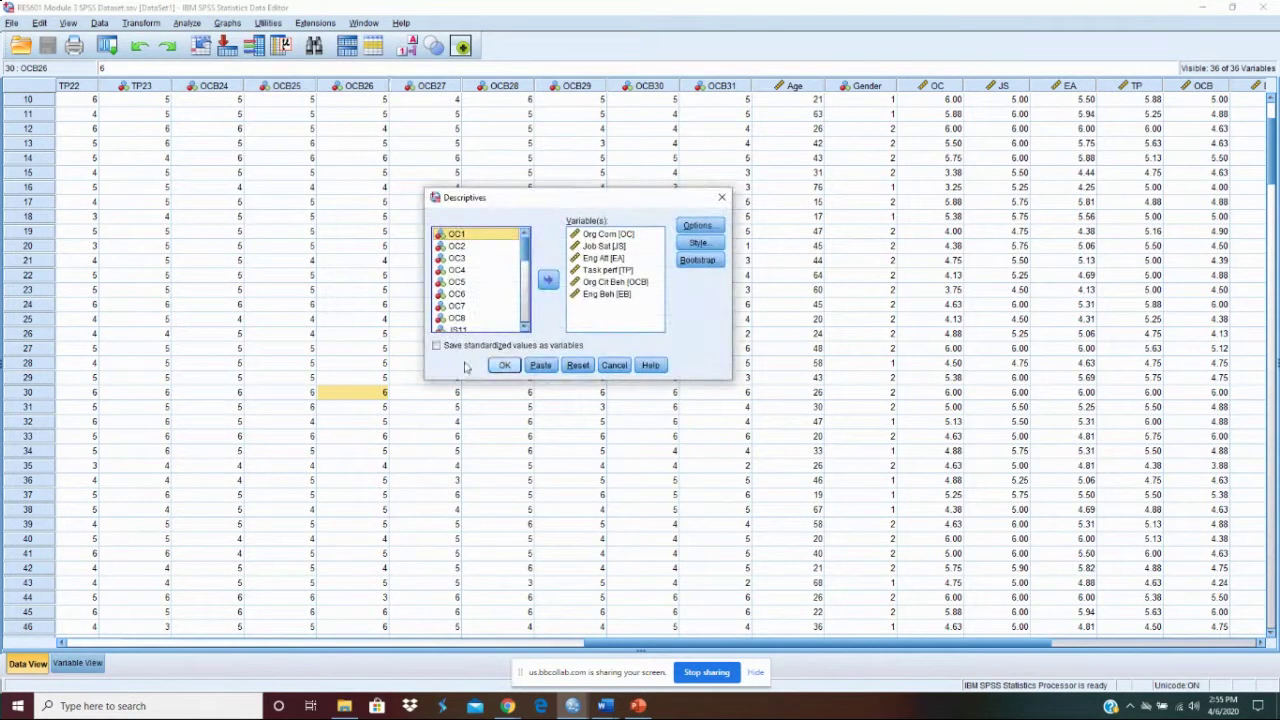
click(437, 346)
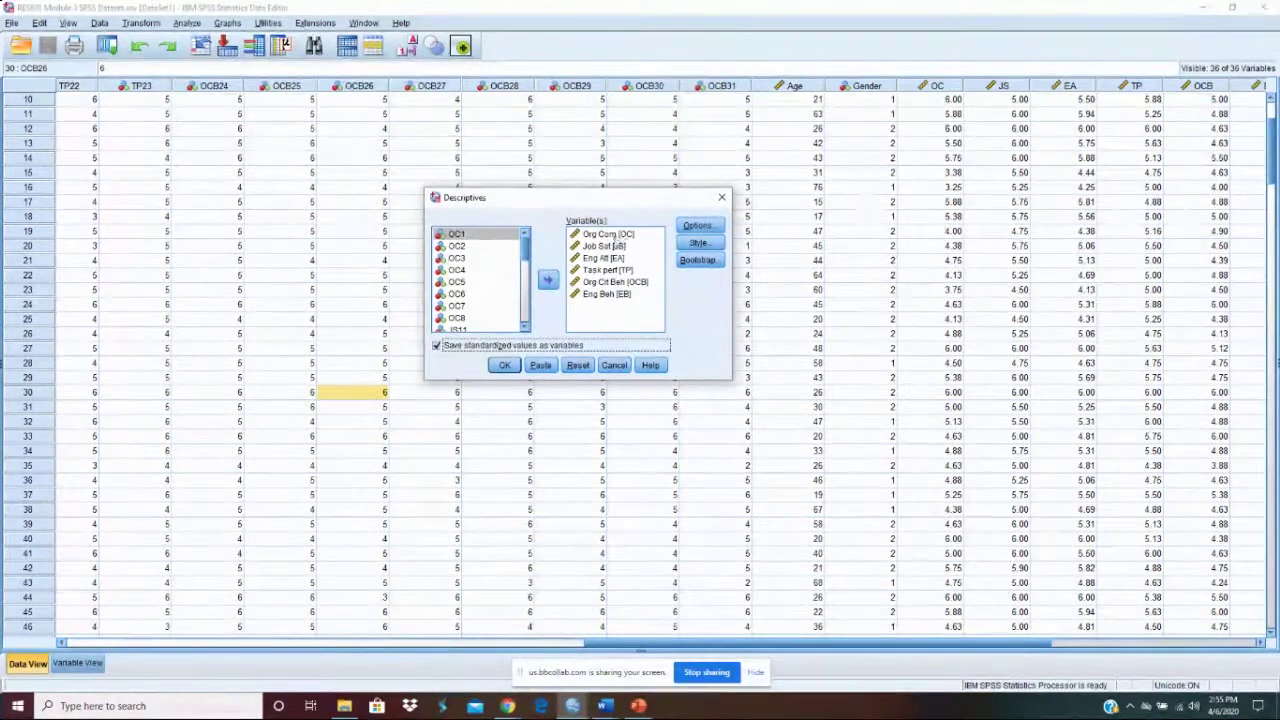
Replace the six scale variables in the Descriptives analysis with Age and Gender and run it.
click(613, 236)
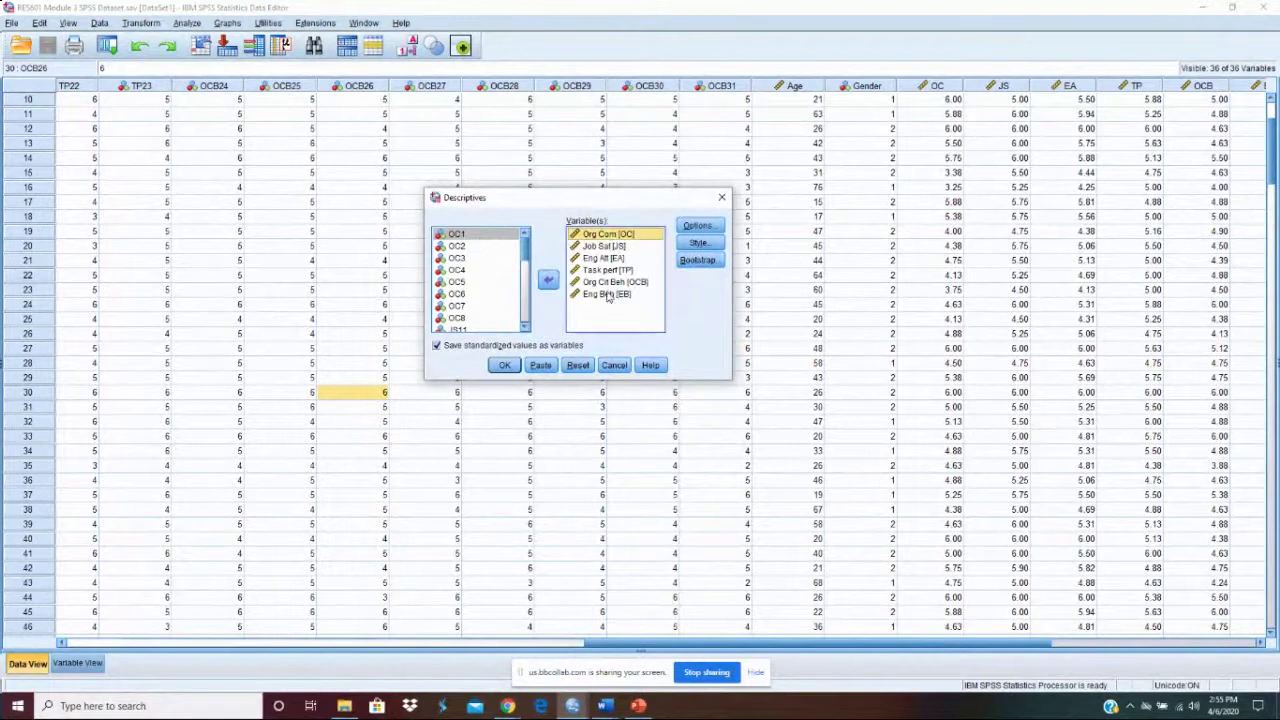
shift+click(610, 295)
click(555, 285)
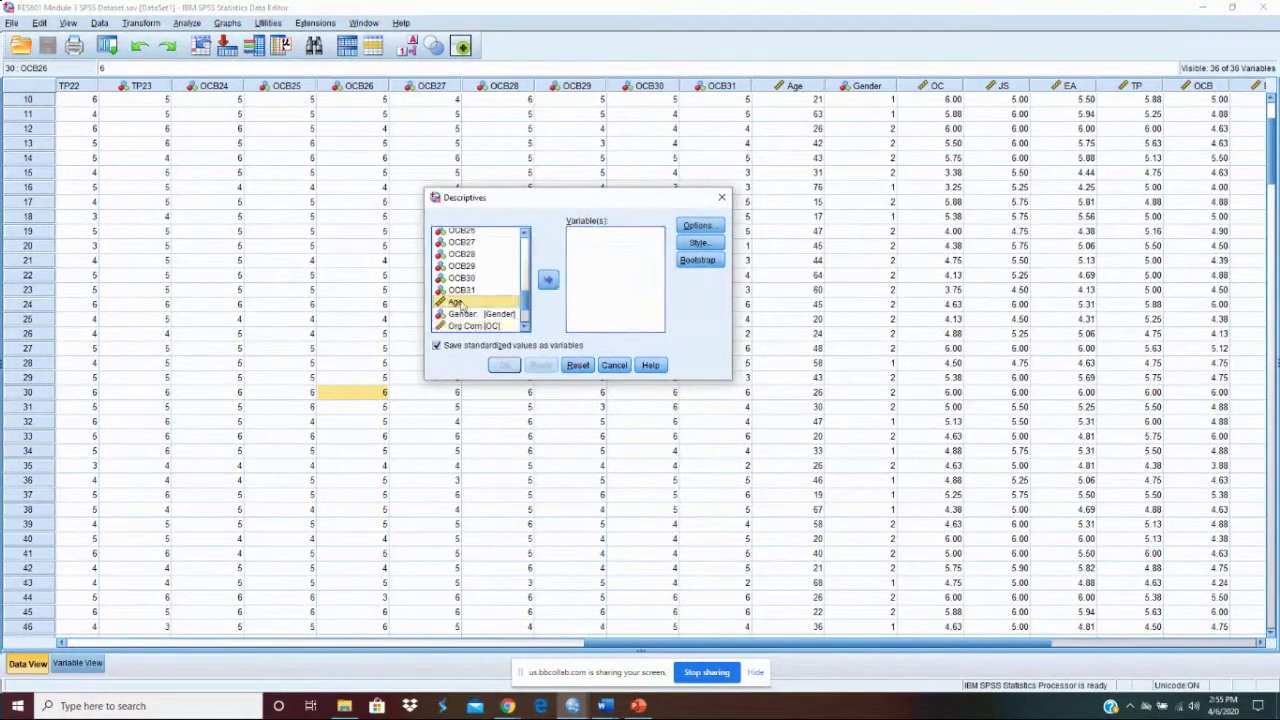
click(548, 281)
click(472, 302)
click(548, 281)
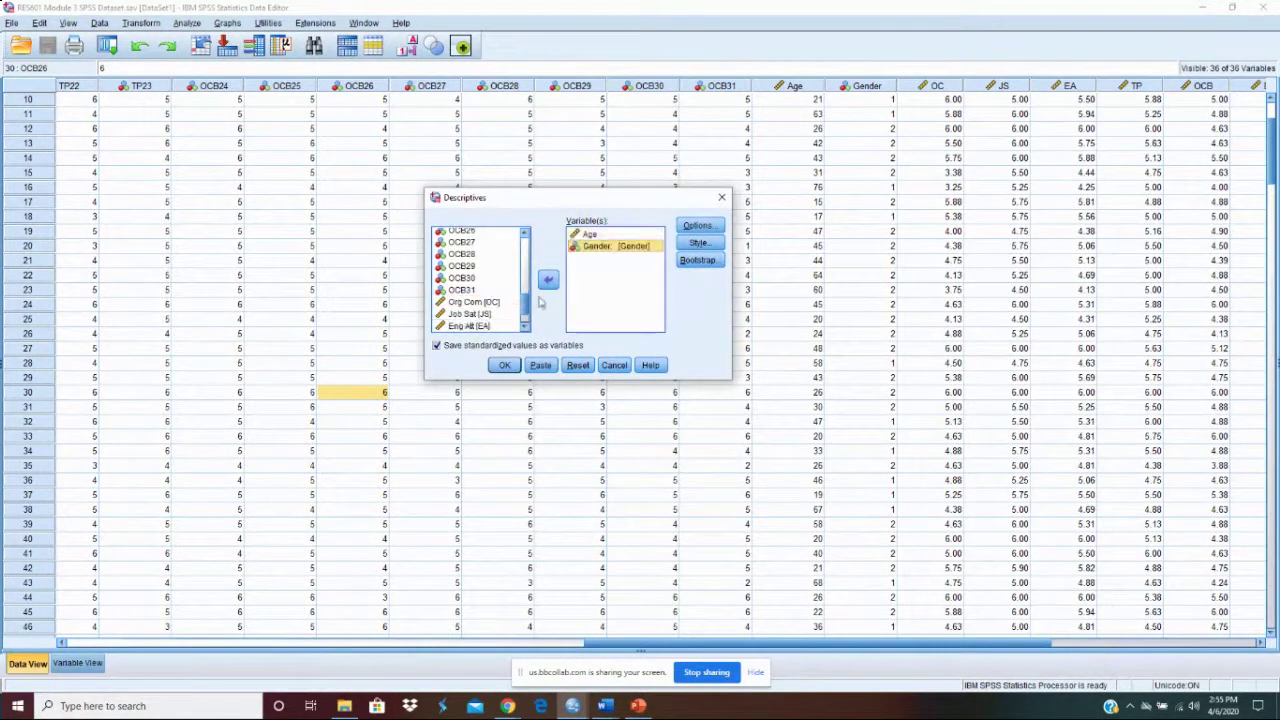
click(505, 366)
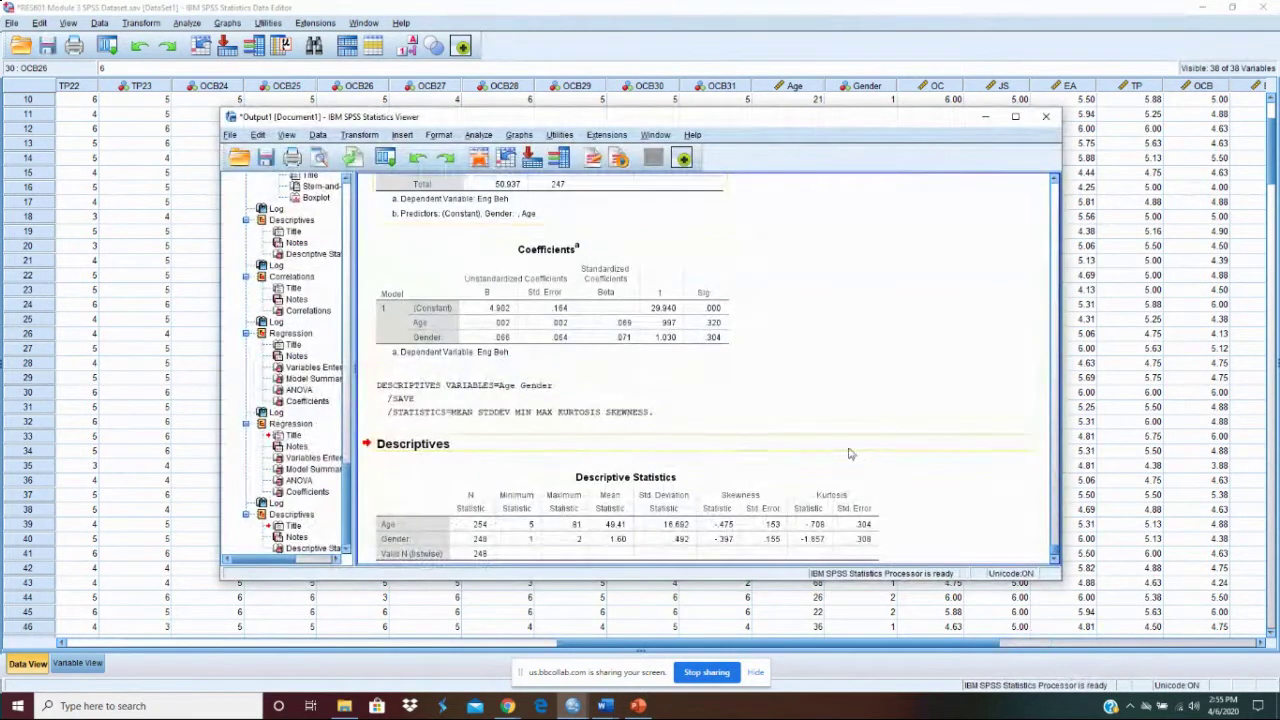
Return to the dataset, start a Compute Variable calculation and erase most of the old MEAN(TP,OCB) expression.
scroll(840, 448, up, 1)
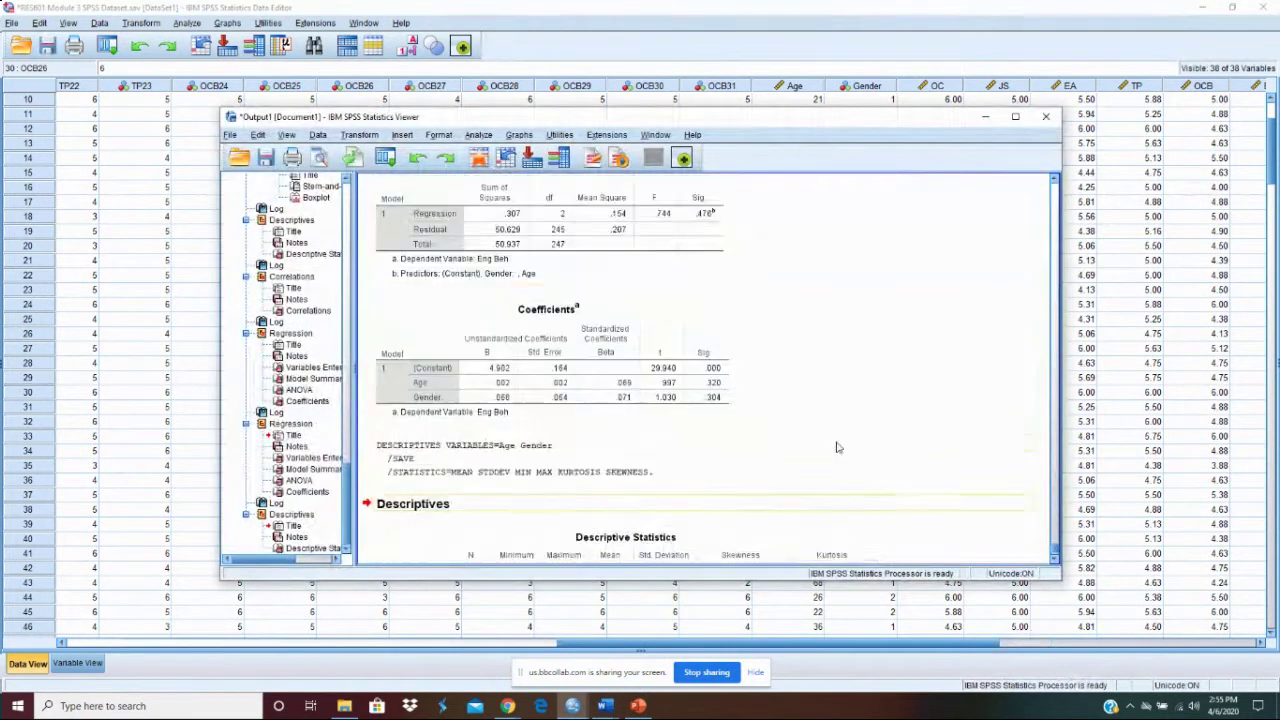
click(986, 118)
drag(845, 648, 1058, 648)
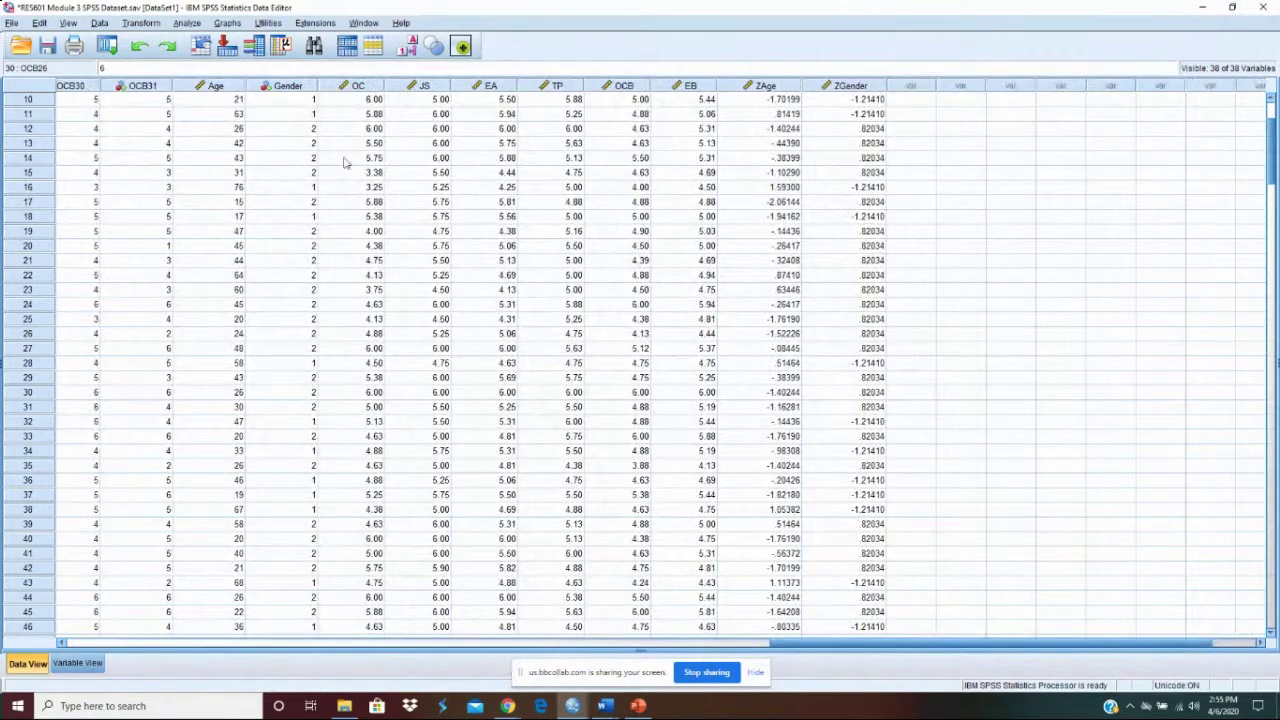
click(155, 30)
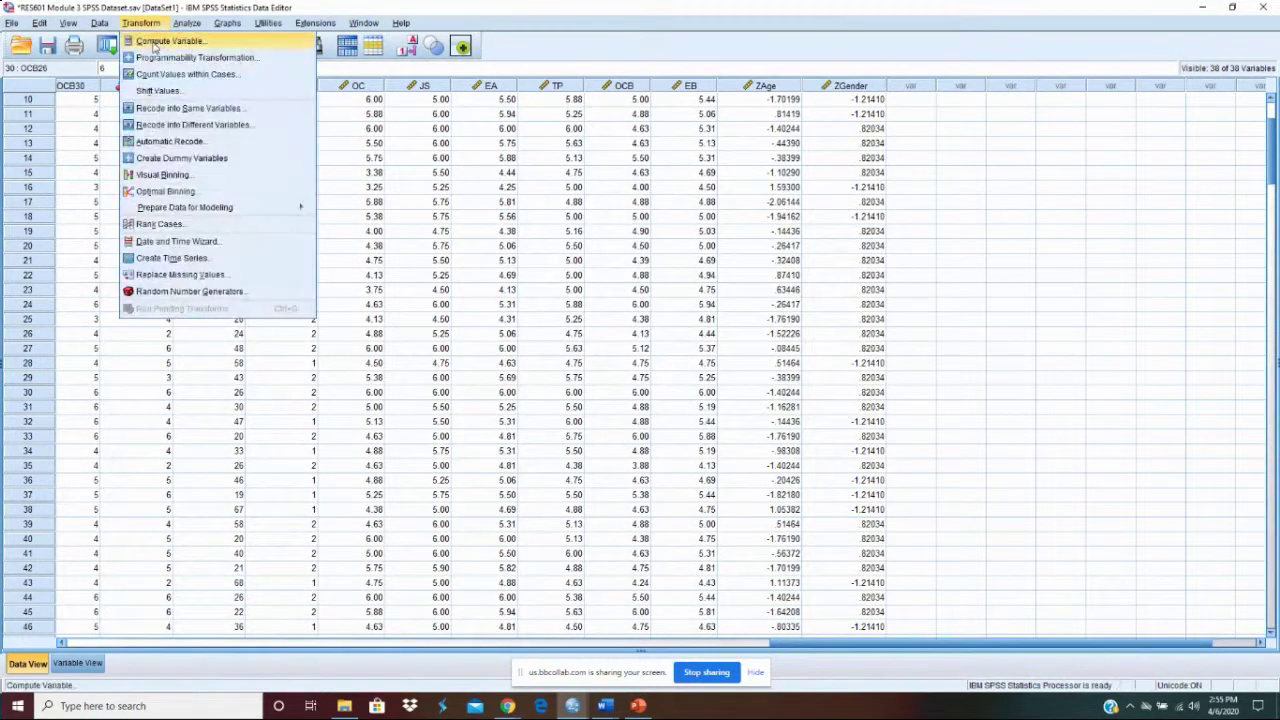
click(168, 40)
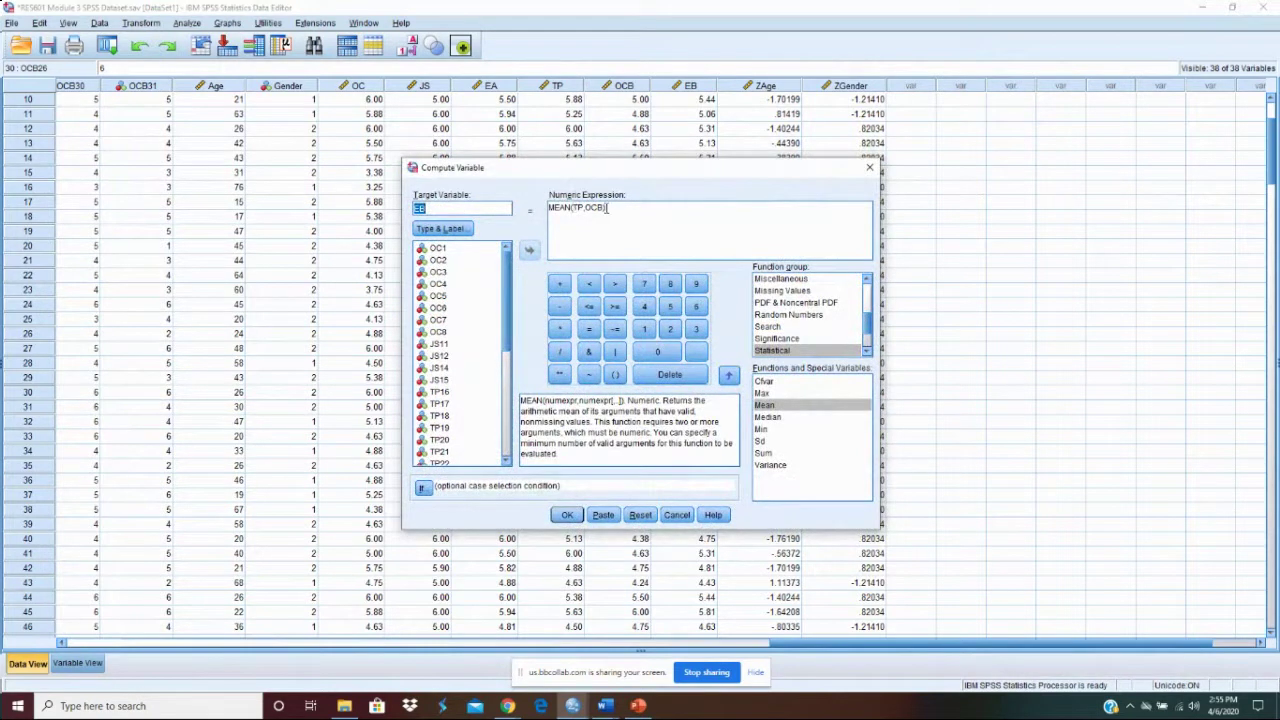
drag(607, 207, 548, 213)
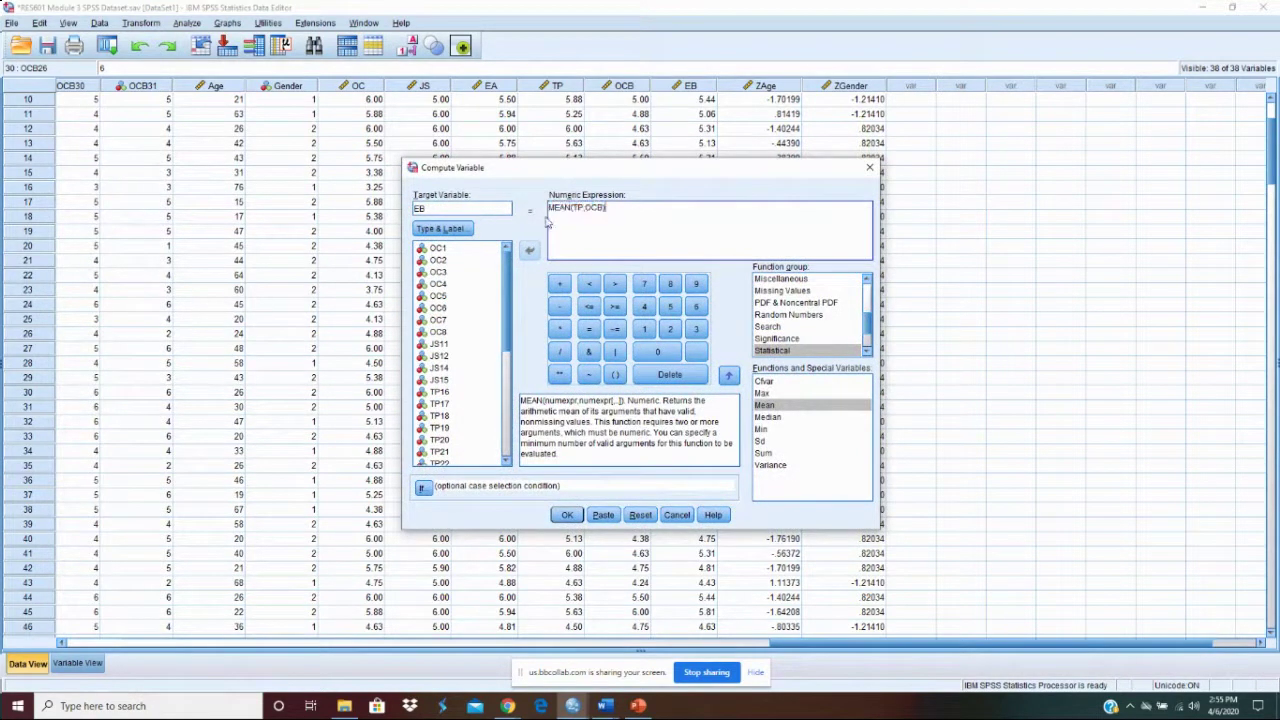
key(BackSpace)
key(BackSpace)
key(BackSpace)
key(BackSpace)
key(BackSpace)
key(BackSpace)
key(BackSpace)
key(BackSpace)
Replace the target variable name EB with Moderator in the computation.
click(432, 209)
key(BackSpace)
key(BackSpace)
text(M)
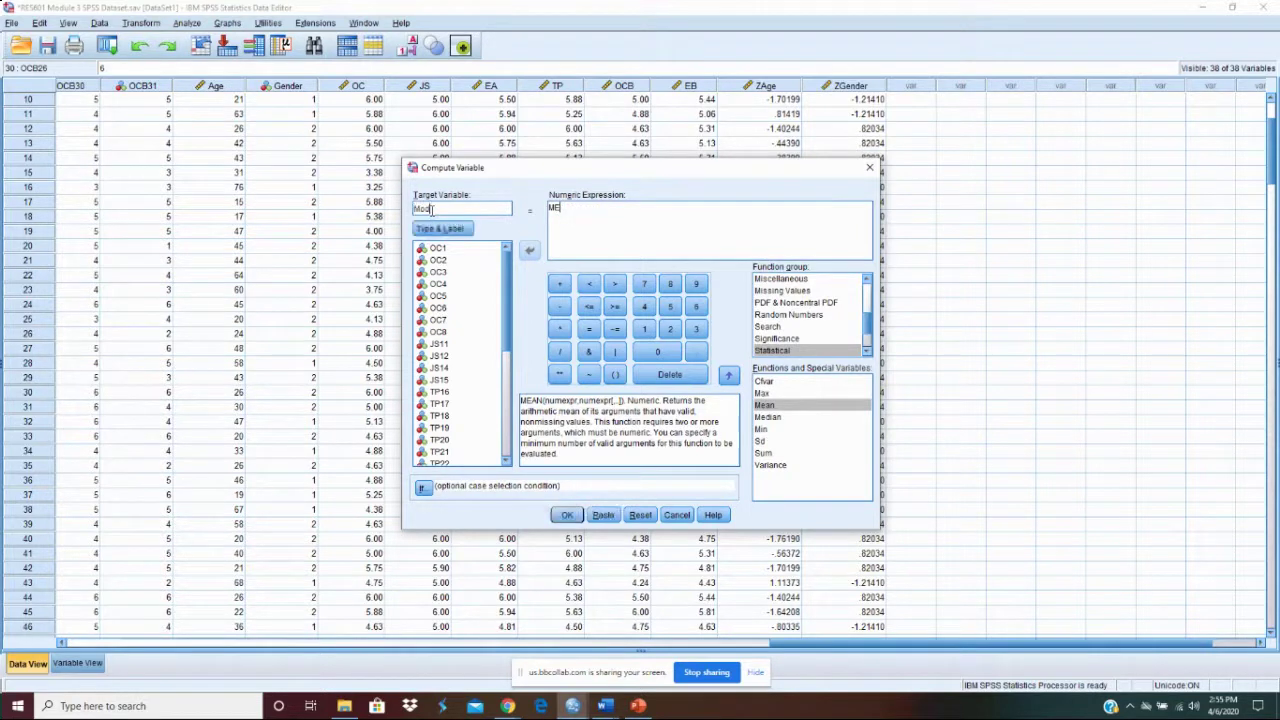
text(oderator)
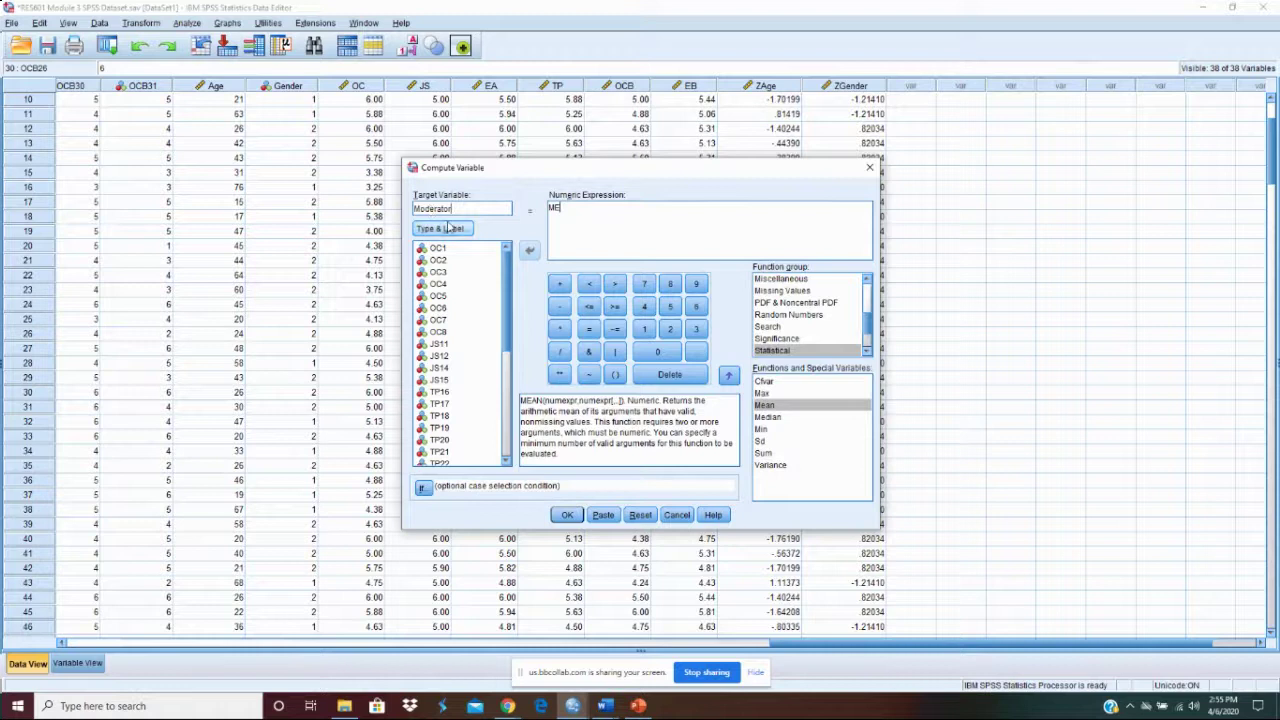
Change the label of the Moderator variable to "ZAge x ZGender".
click(440, 228)
drag(662, 312, 622, 316)
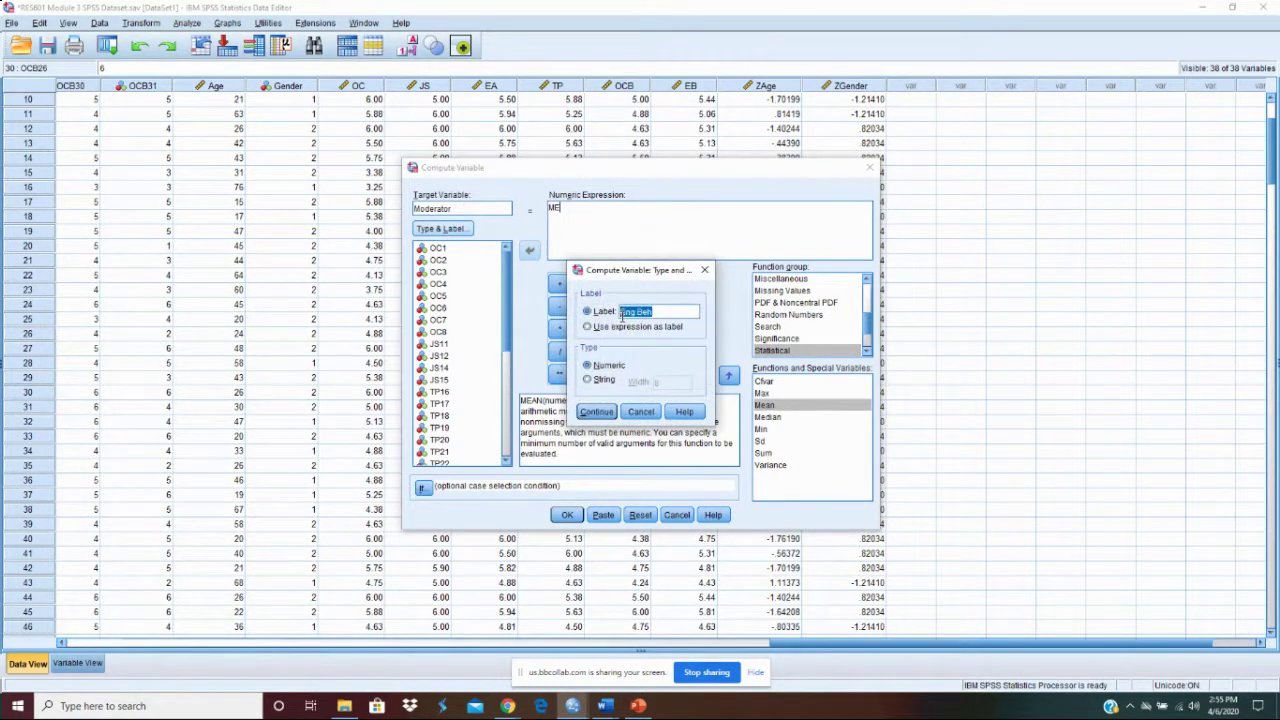
text(M)
text(ge x Gender)
click(621, 311)
text(Z)
click(647, 311)
text(Z)
click(598, 412)
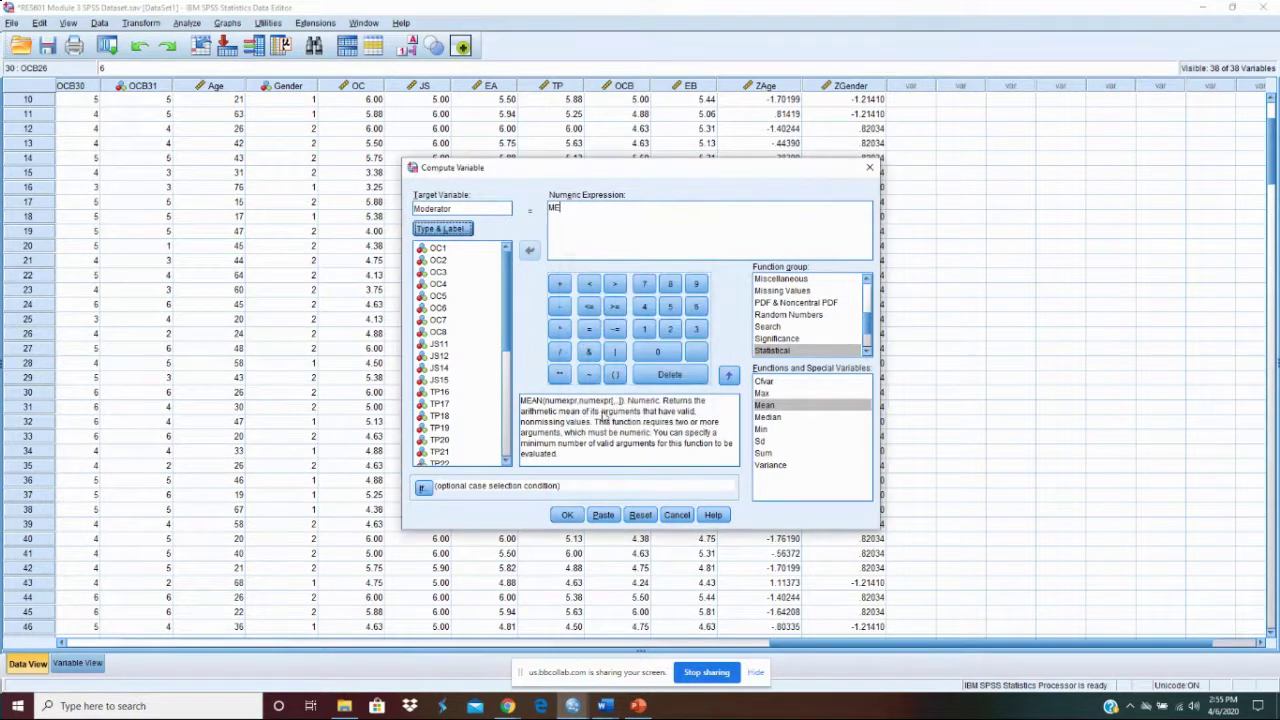
Clear the rest of the old expression, enter ZAge * ZGender from the standardized variables and compute Moderator.
click(574, 210)
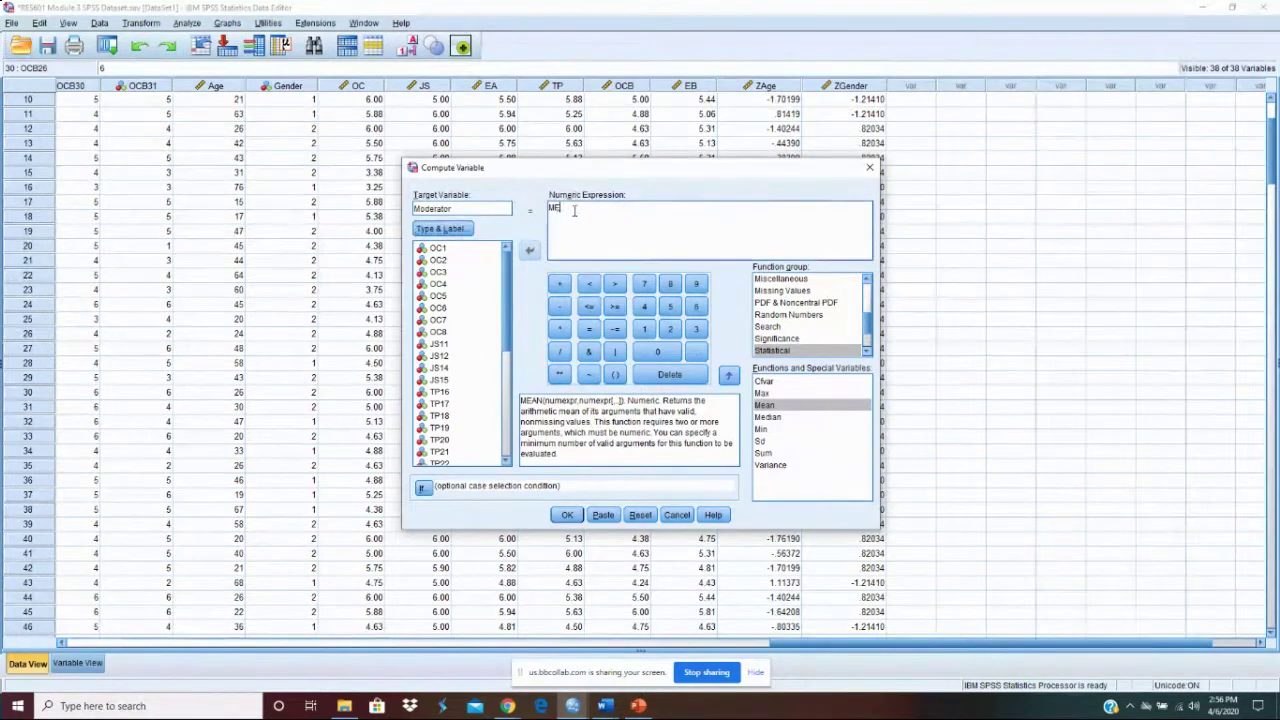
key(BackSpace)
key(BackSpace)
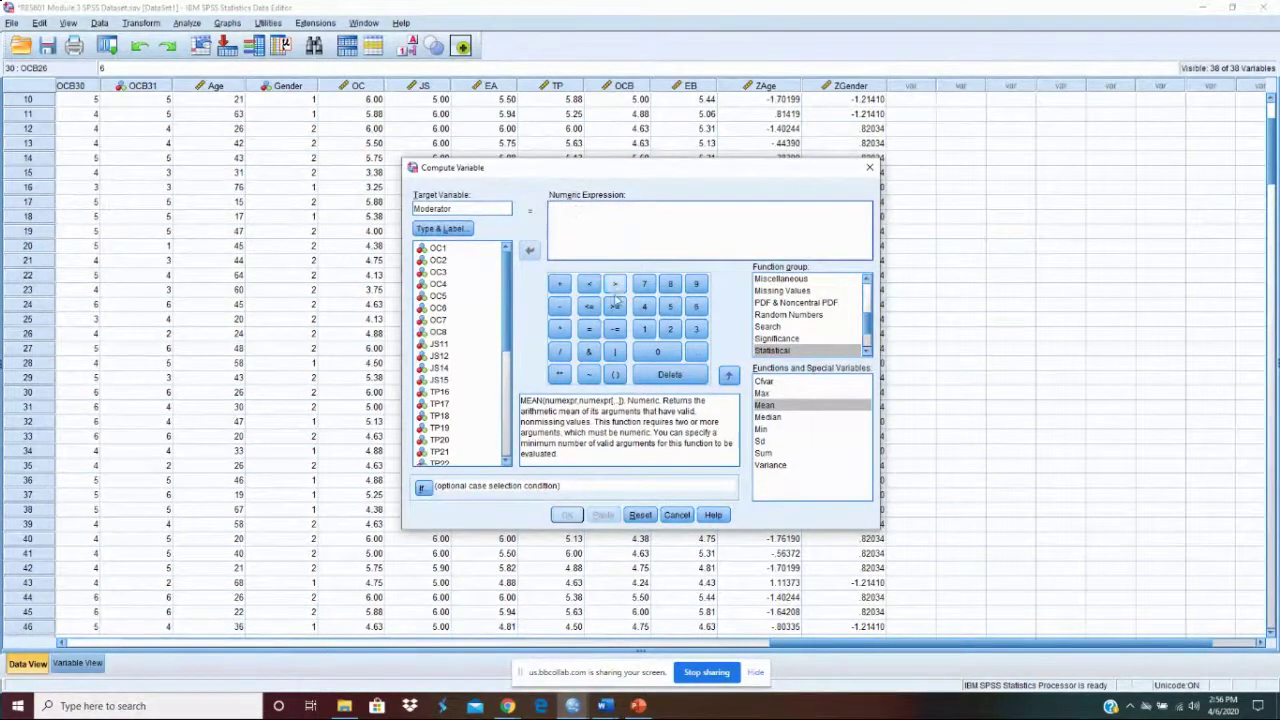
drag(510, 345, 508, 450)
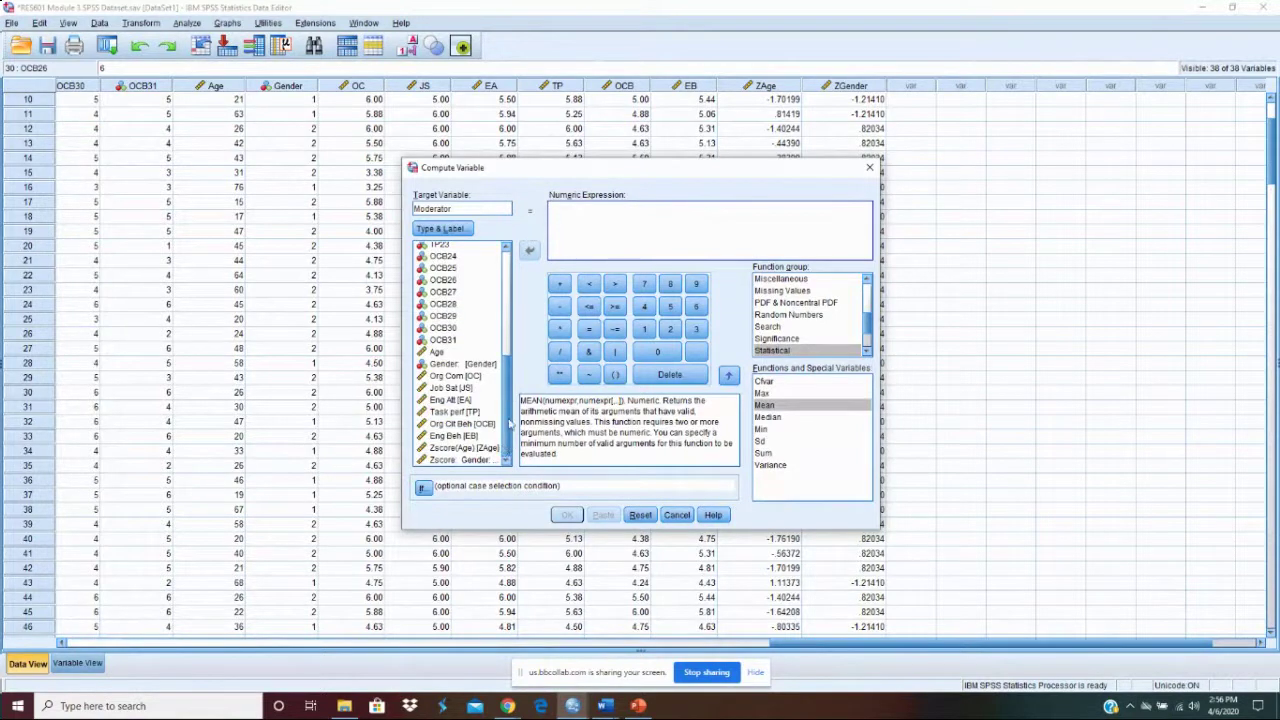
click(451, 450)
click(530, 250)
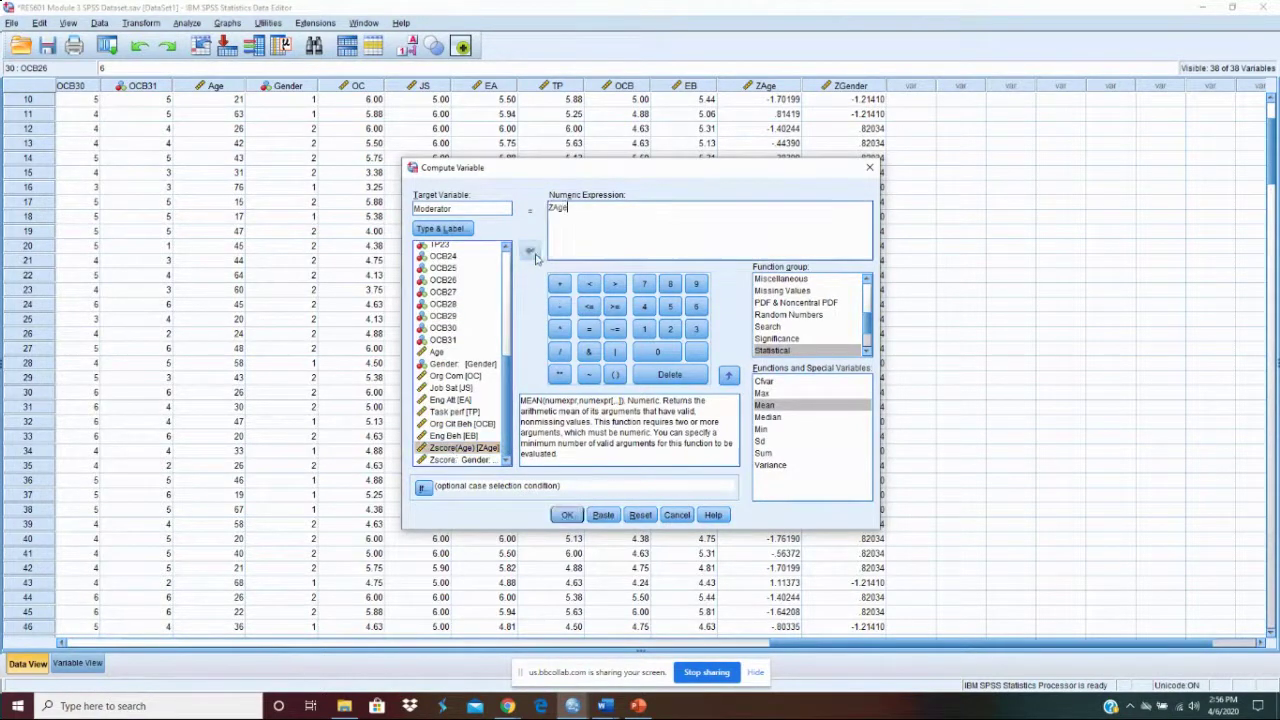
click(561, 331)
click(476, 462)
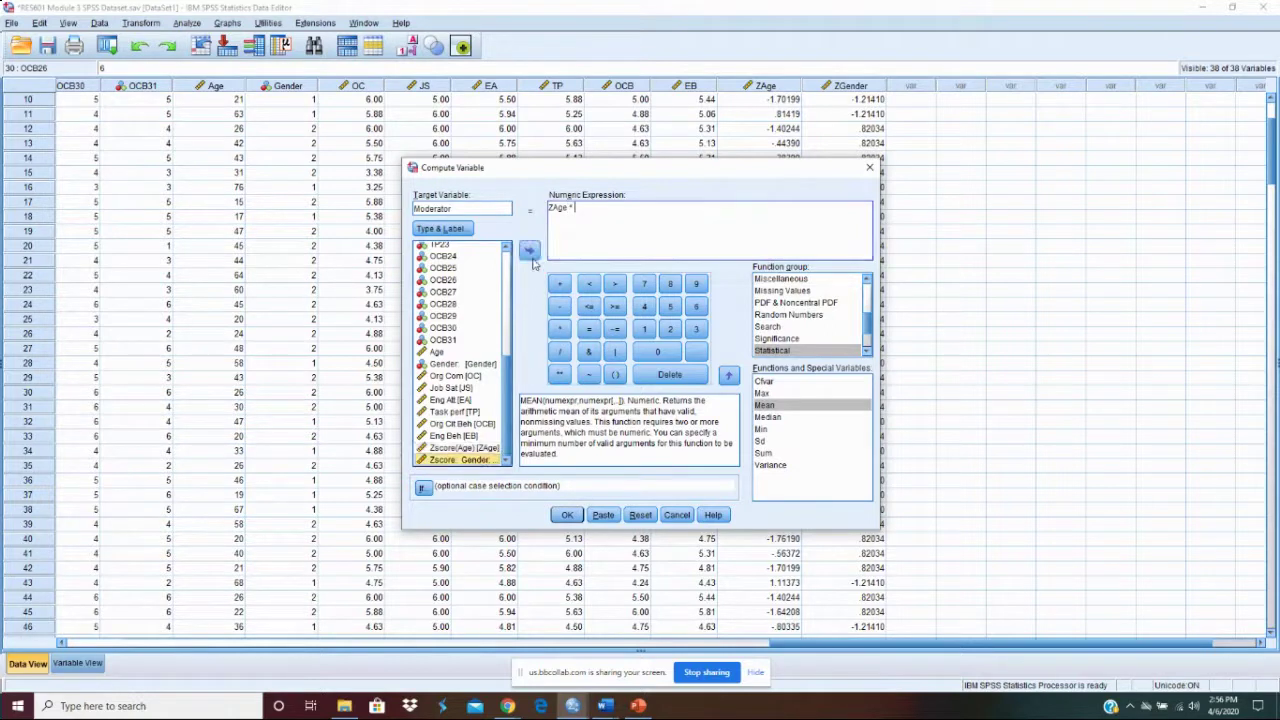
click(530, 250)
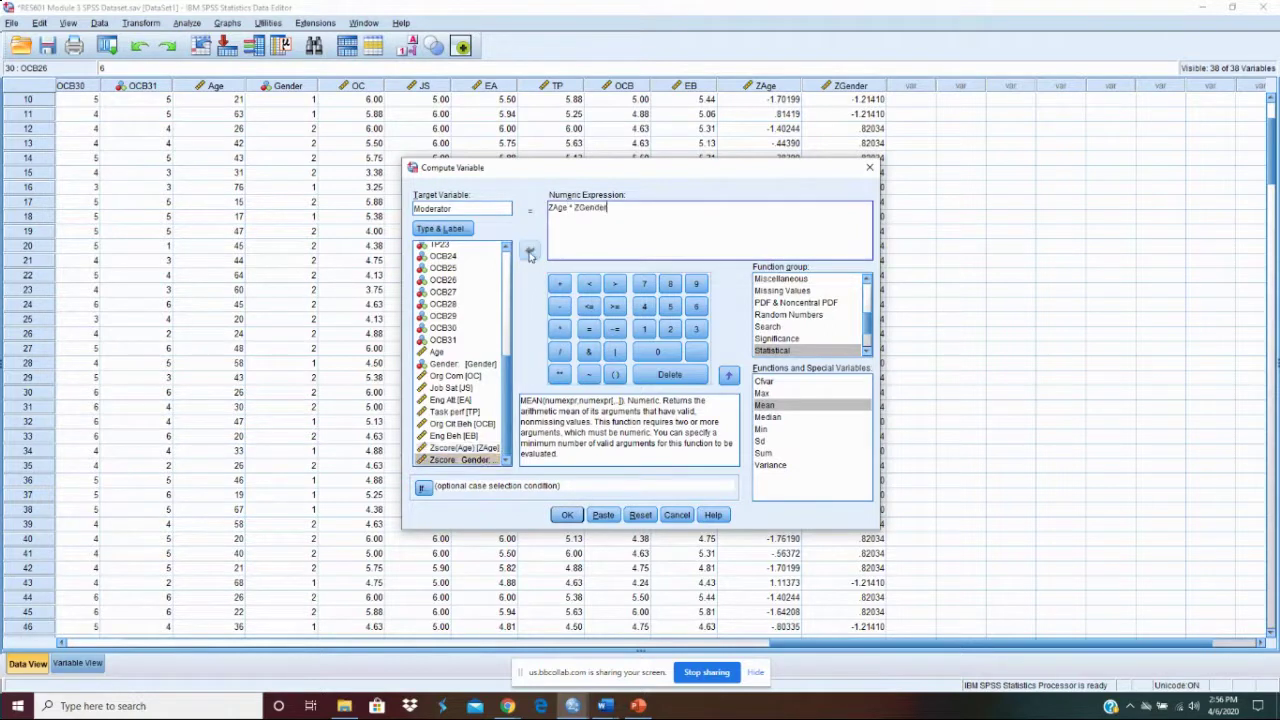
click(567, 515)
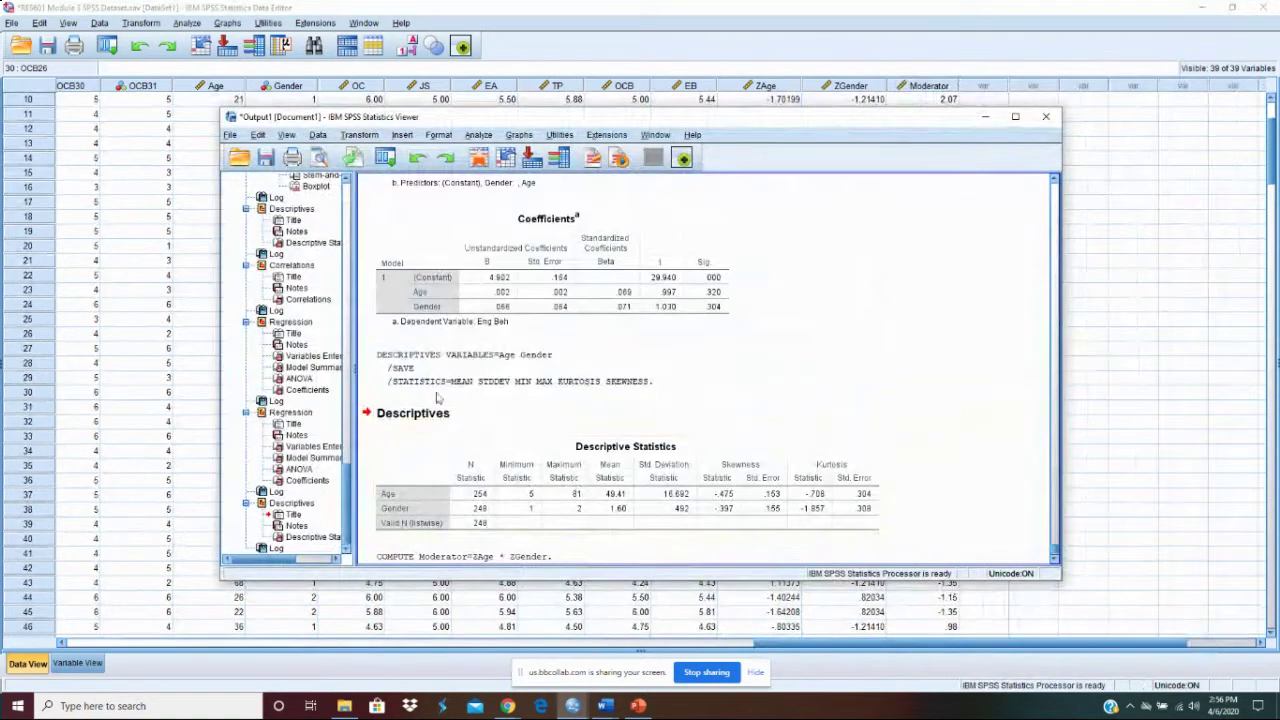
Minimize the output viewer, start a Linear Regression and add ZAge x ZGender [Moderator] to the independent variables beside Age and Gender.
drag(884, 125, 756, 298)
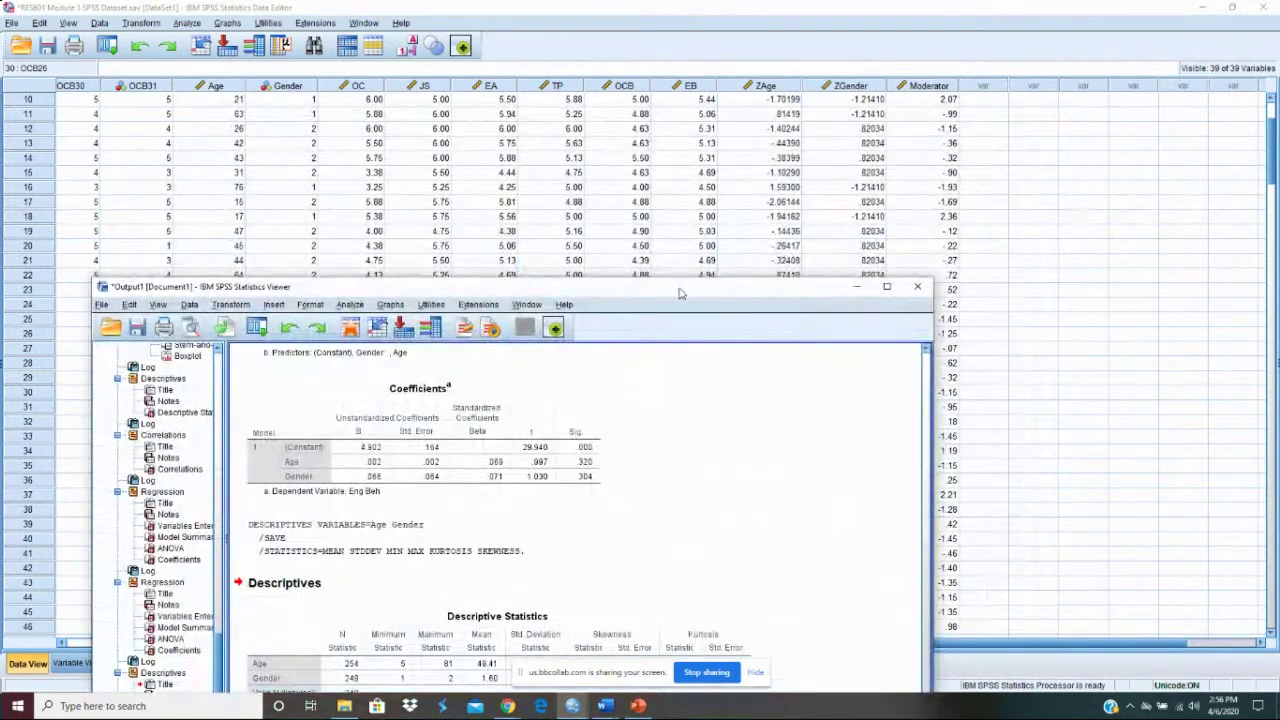
drag(679, 293, 680, 313)
click(856, 307)
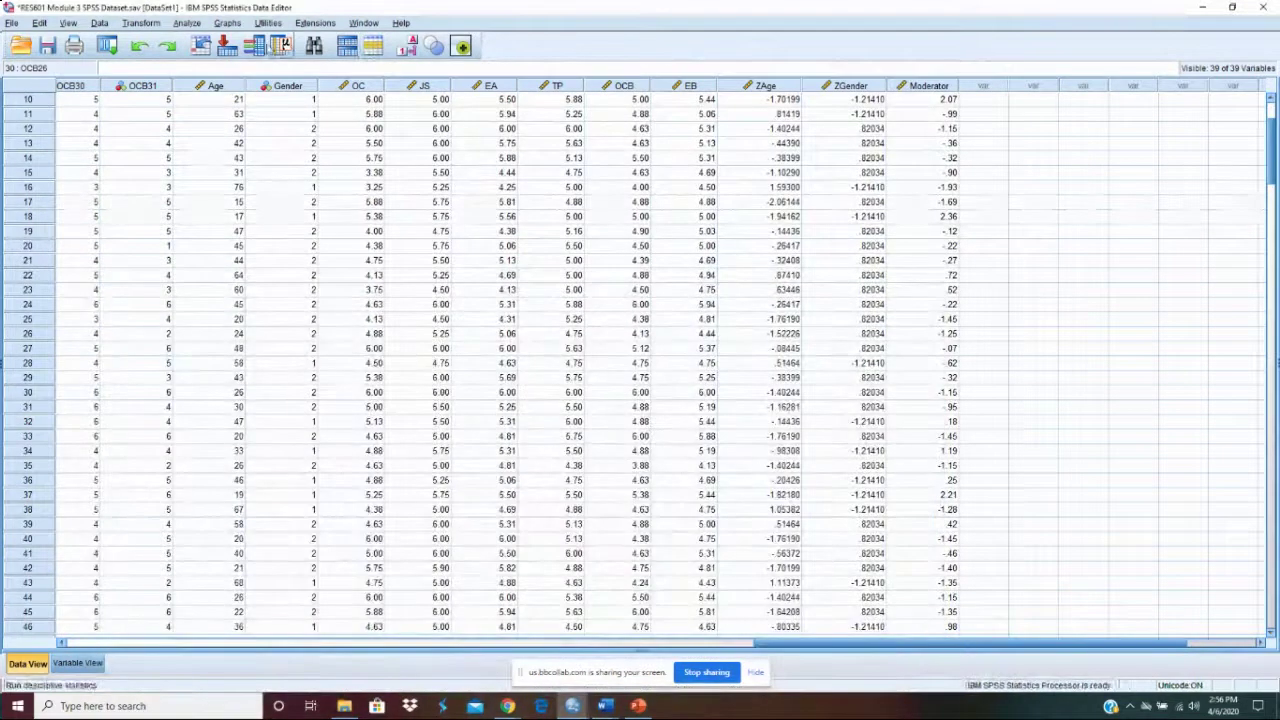
click(187, 23)
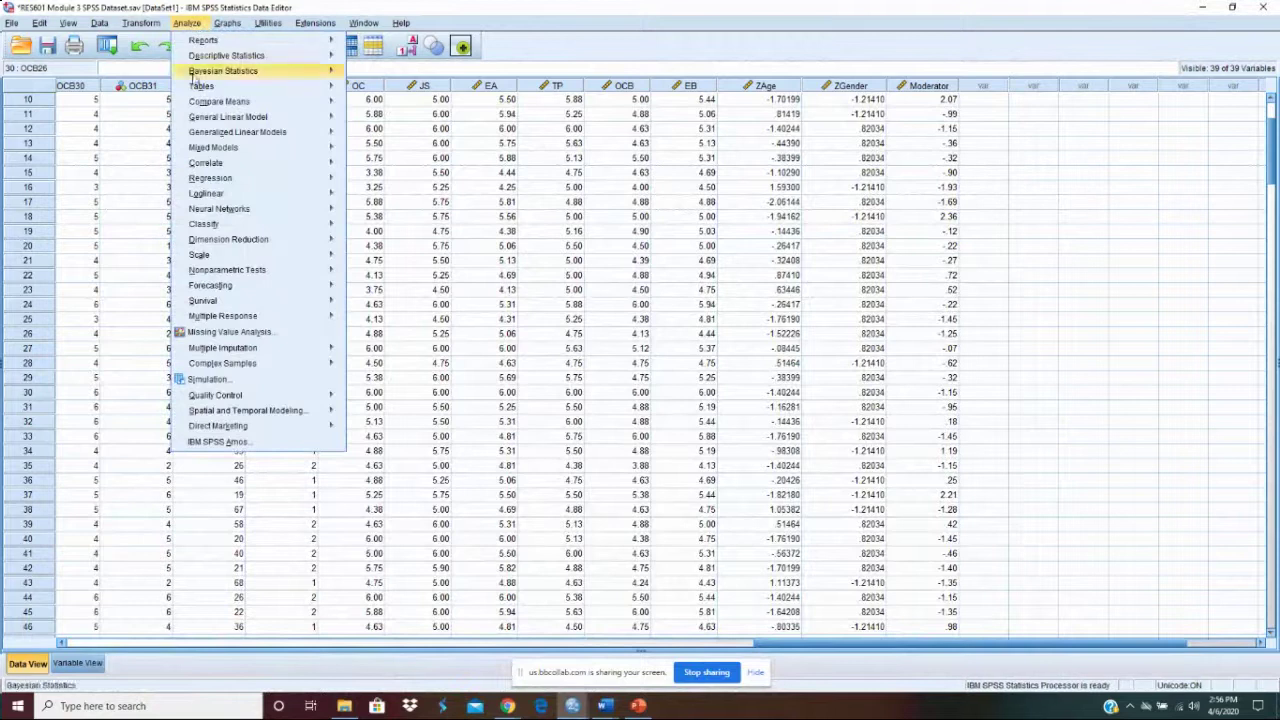
mouse_move(222, 180)
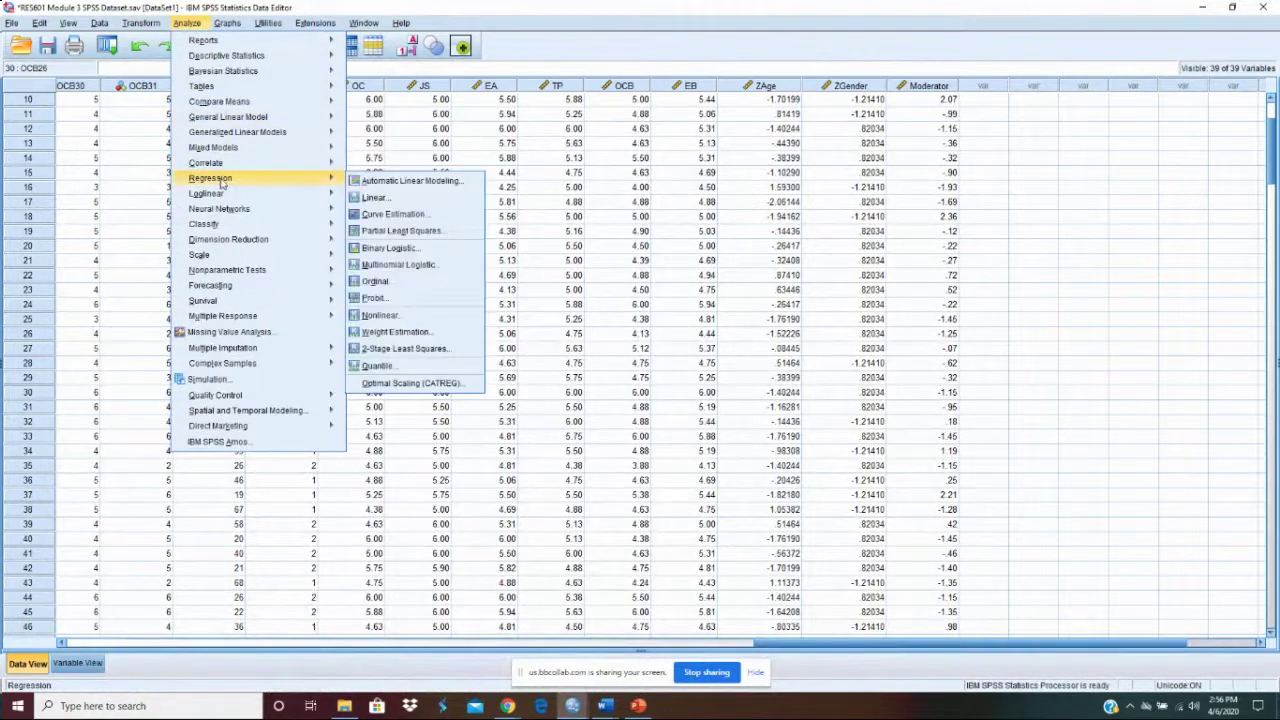
click(375, 198)
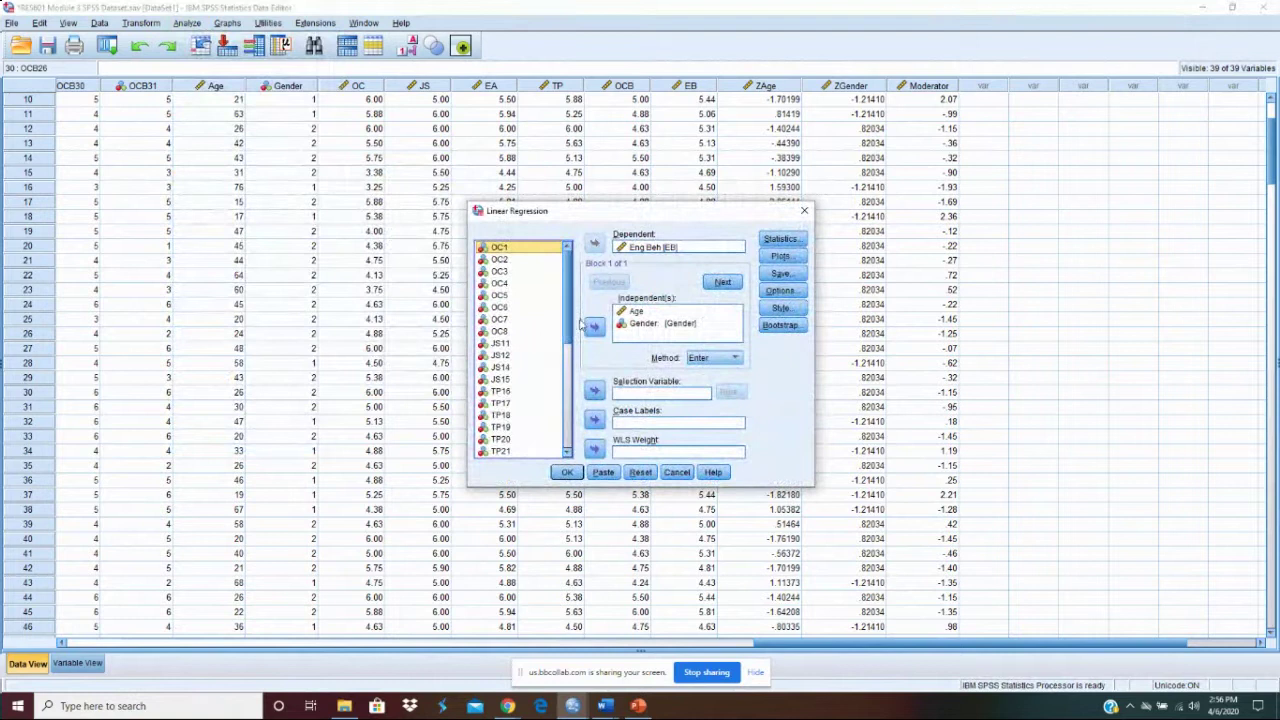
scroll(566, 330, down, 8)
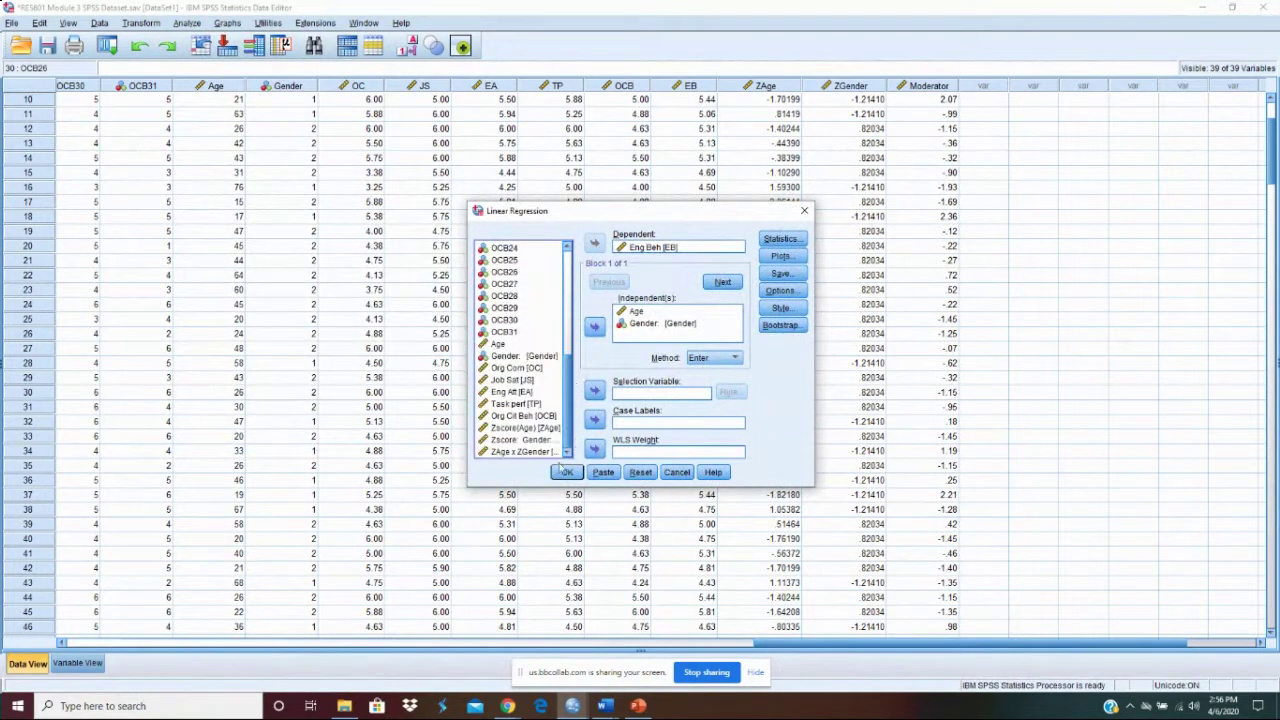
click(516, 456)
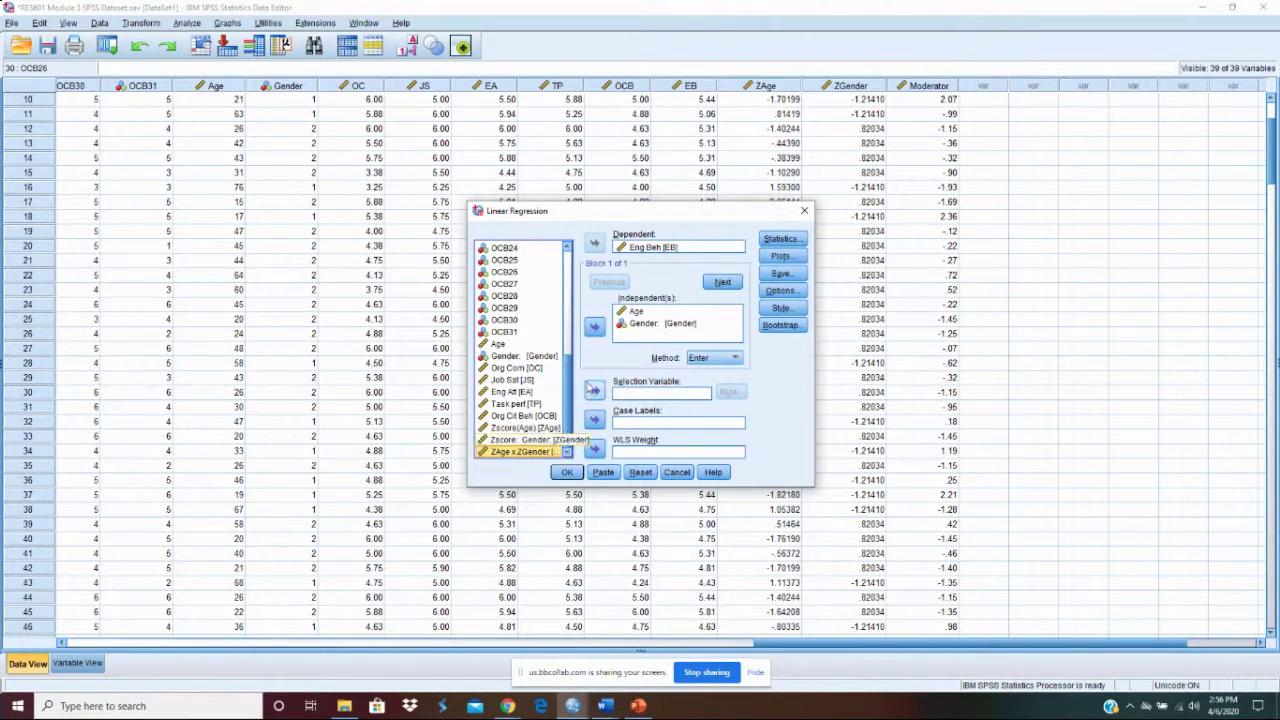
click(595, 328)
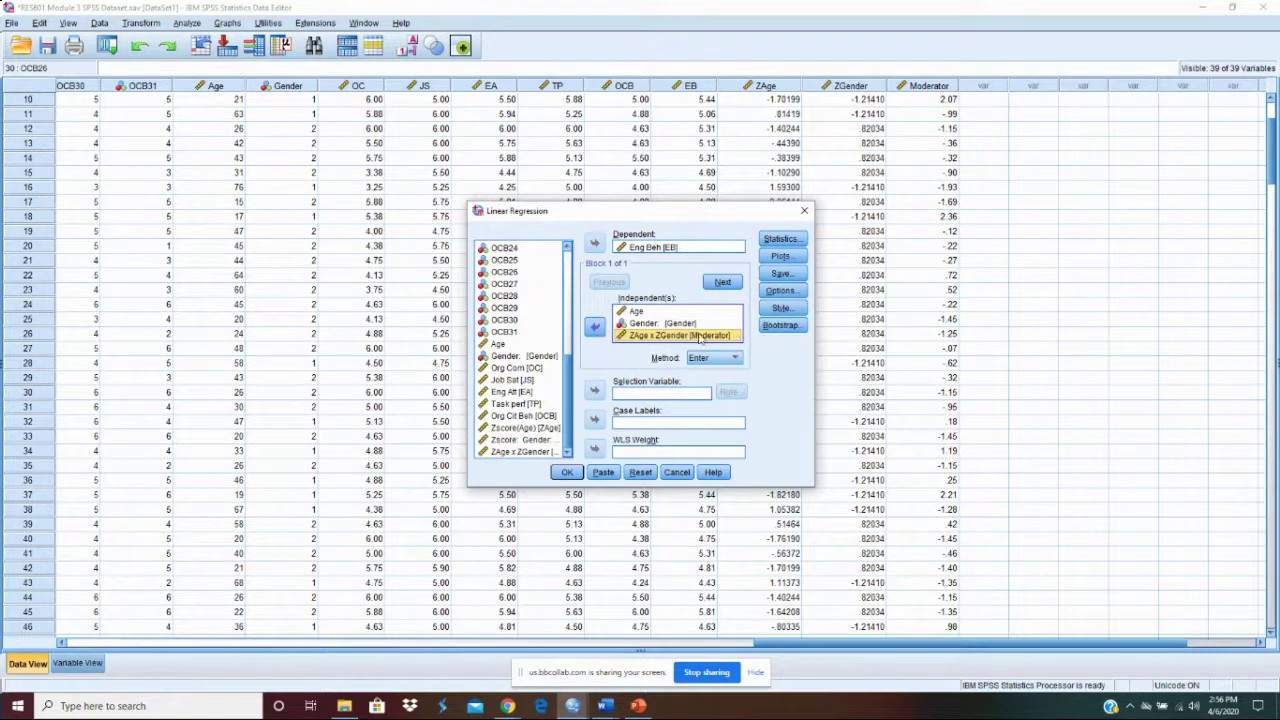
Run the Eng Beh regression on Age, Gender and ZAge x ZGender, and reposition the output viewer to show its coefficients table.
click(566, 474)
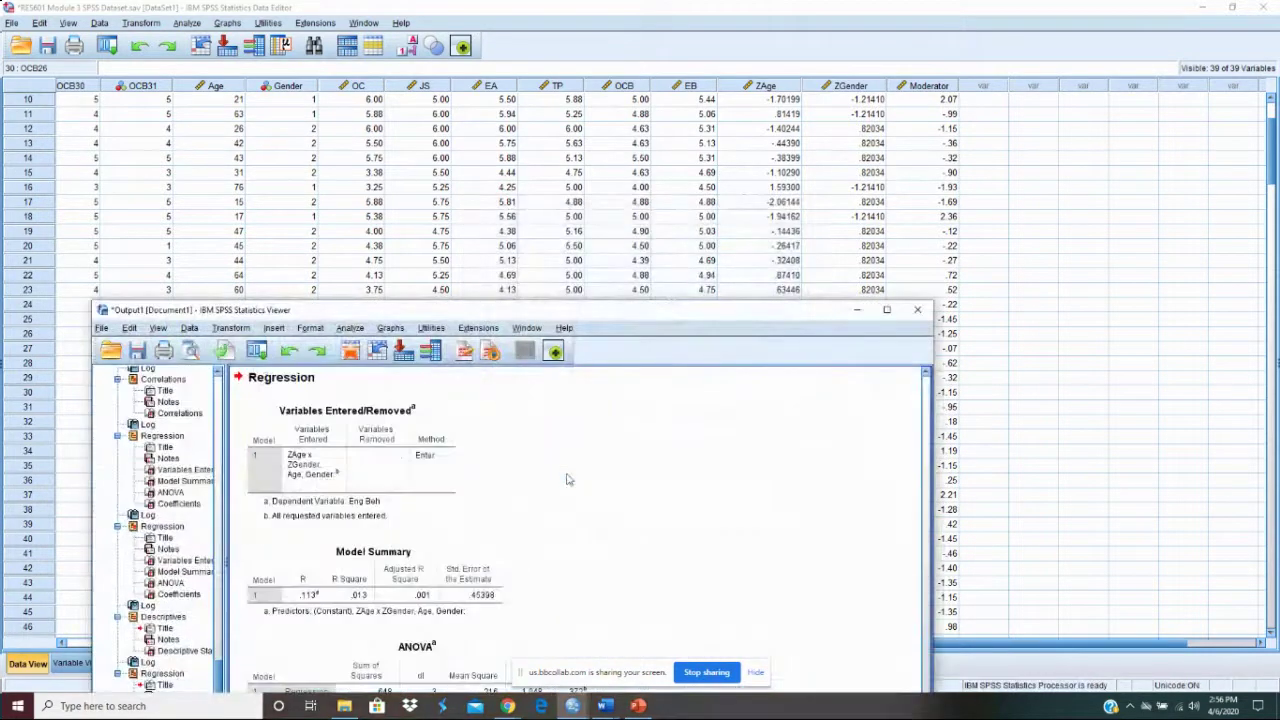
scroll(595, 478, down, 2)
scroll(595, 478, down, 2)
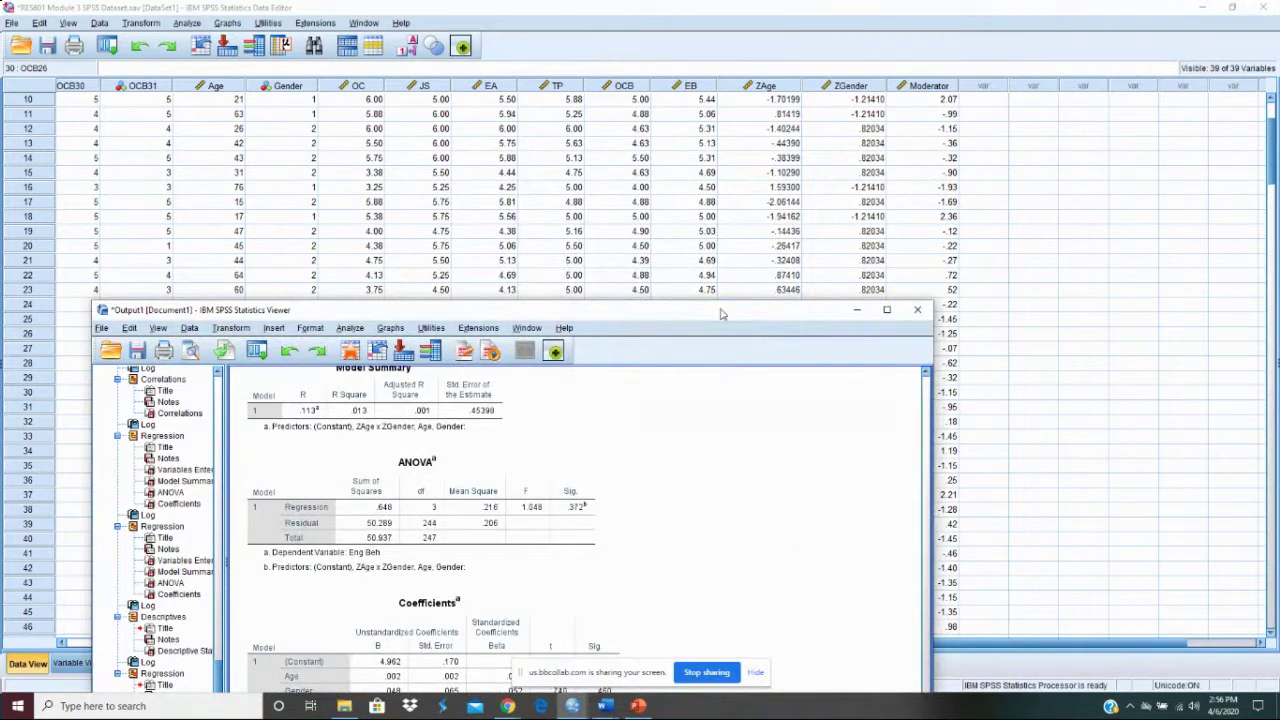
drag(727, 313, 766, 71)
click(664, 470)
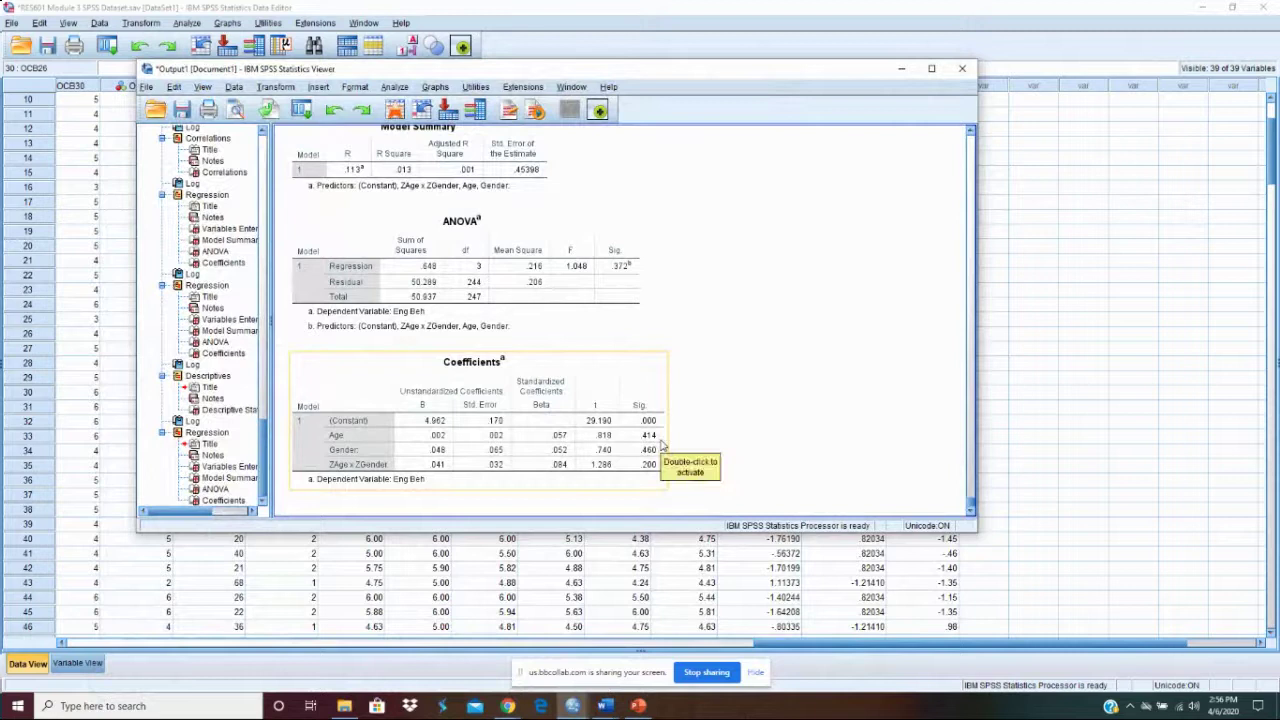
click(714, 343)
Compare the moderated regression's model summary, ANOVA and coefficients with those of the earlier regression on Age and Gender alone.
scroll(686, 369, up, 1)
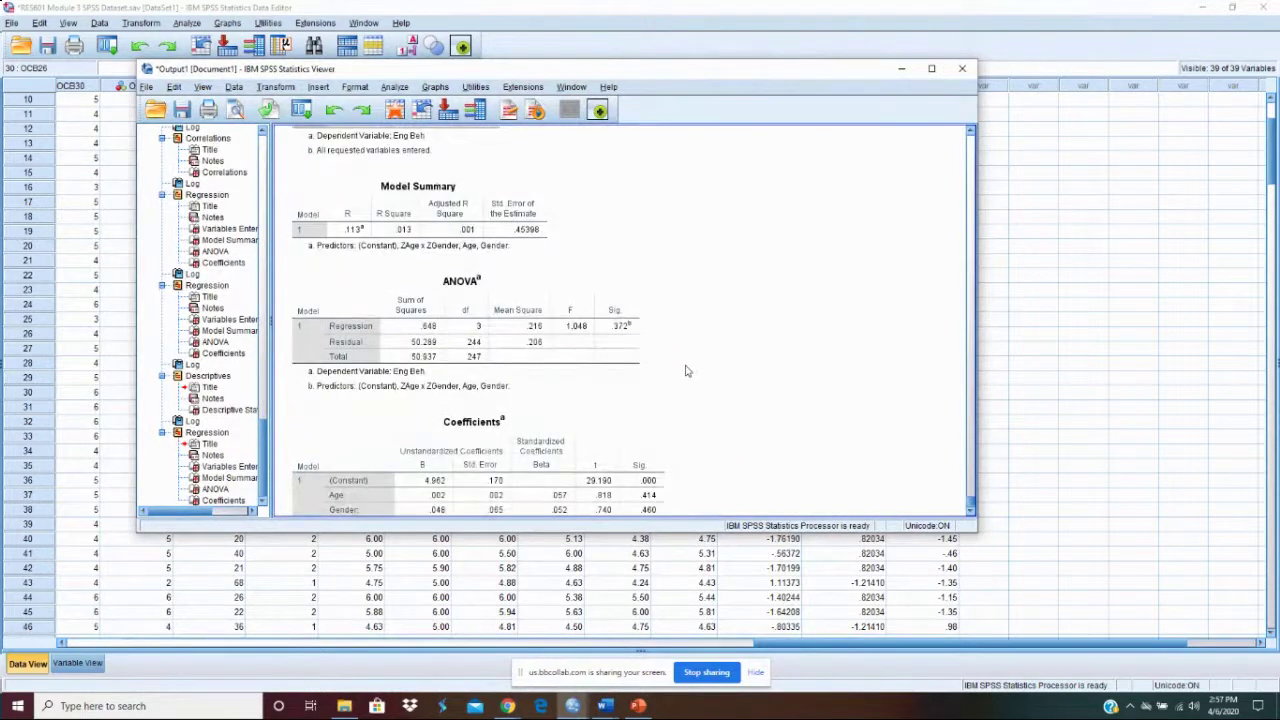
scroll(521, 346, up, 4)
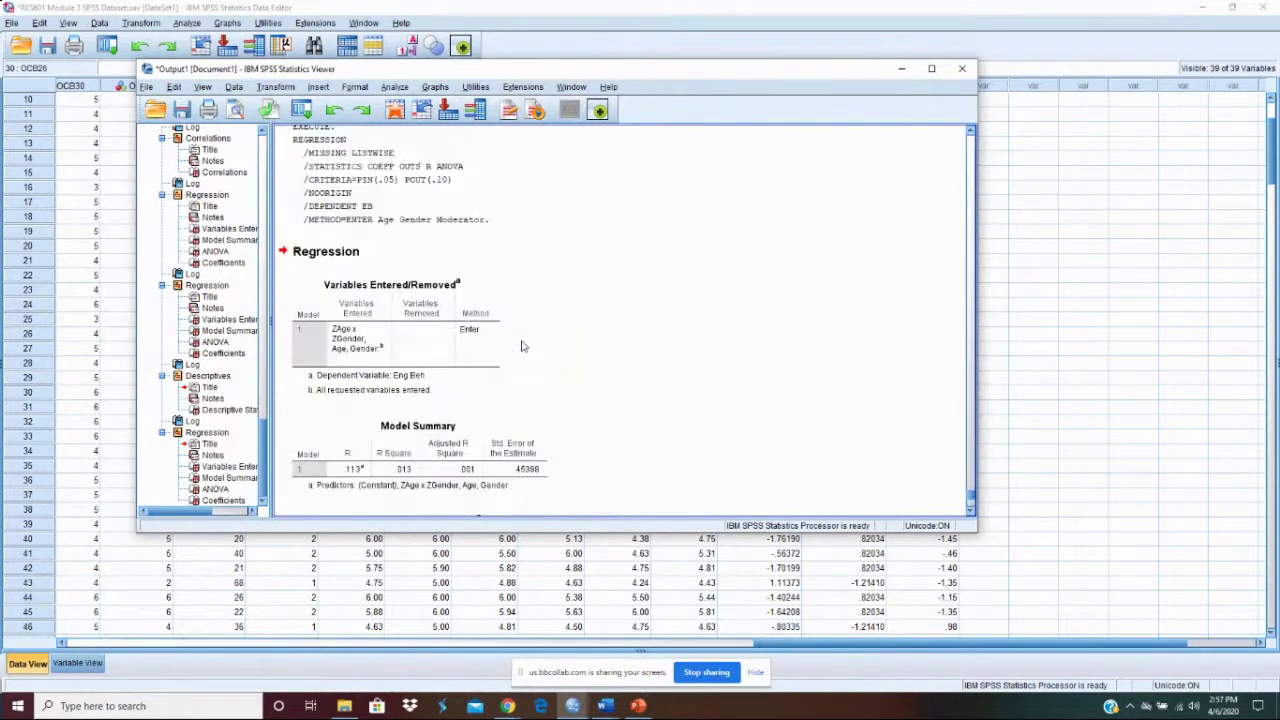
scroll(521, 346, up, 8)
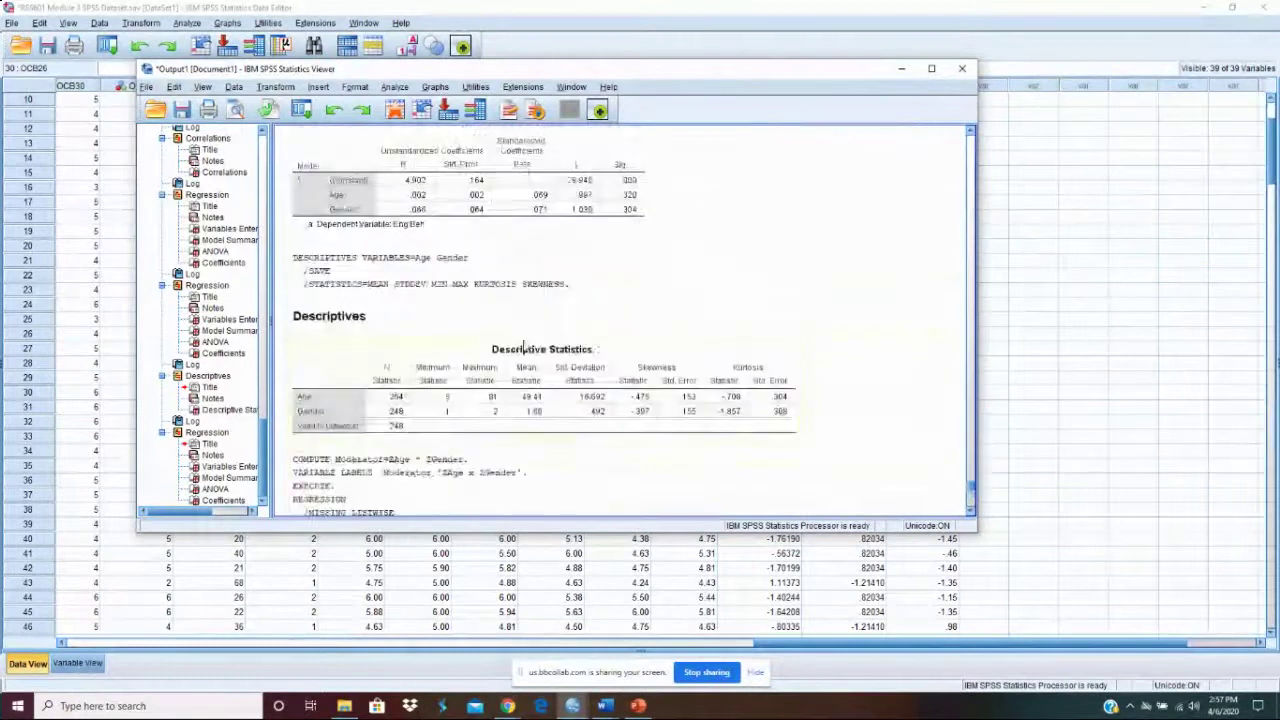
scroll(523, 346, down, 9)
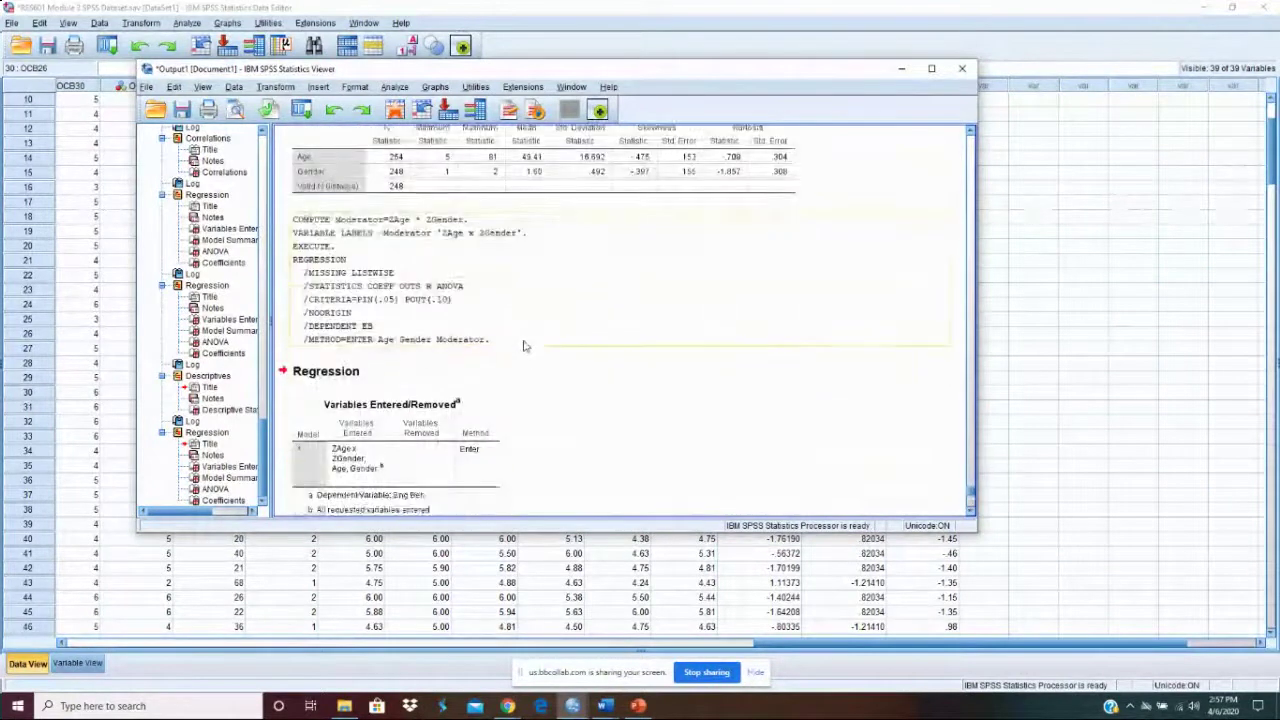
scroll(523, 346, down, 3)
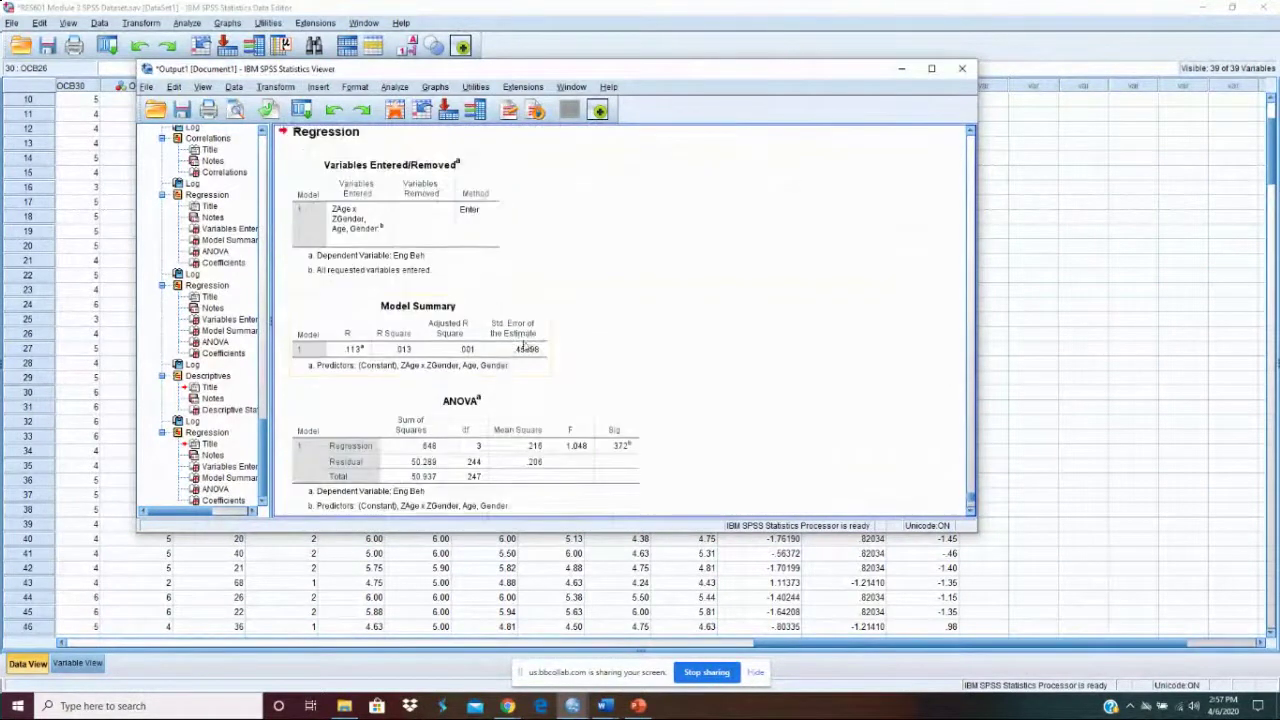
scroll(523, 346, down, 2)
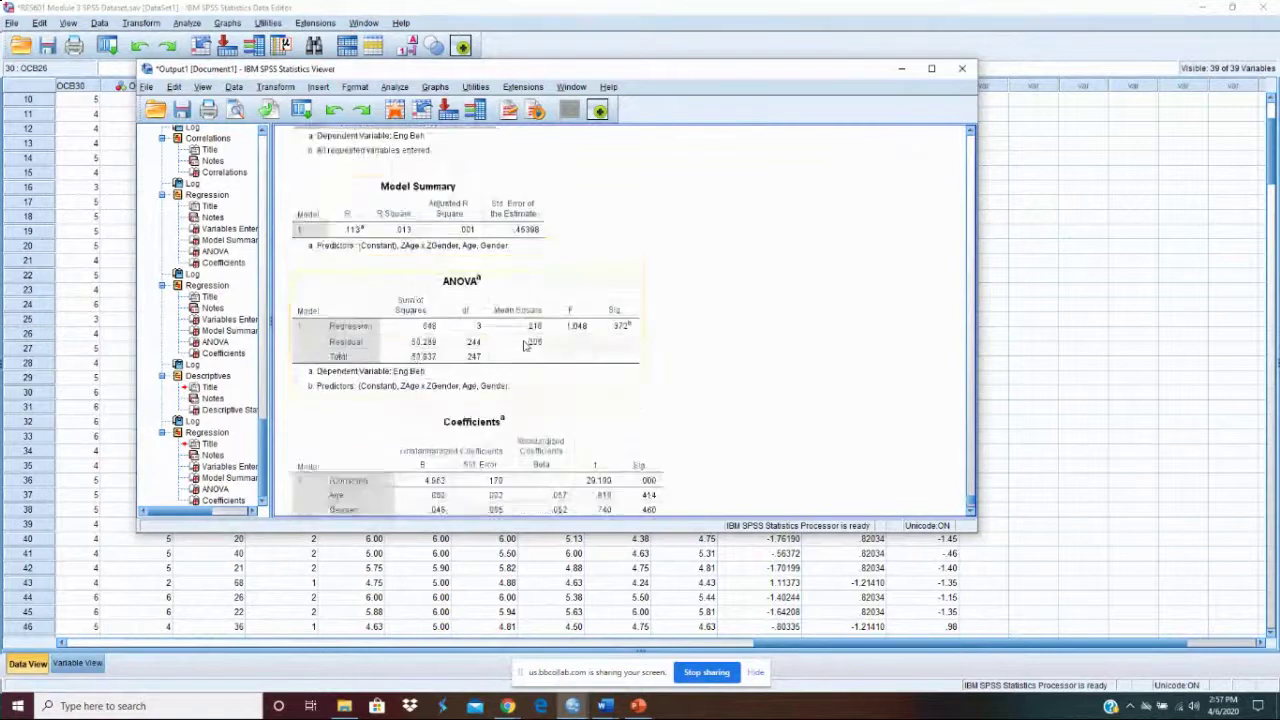
scroll(523, 346, up, 10)
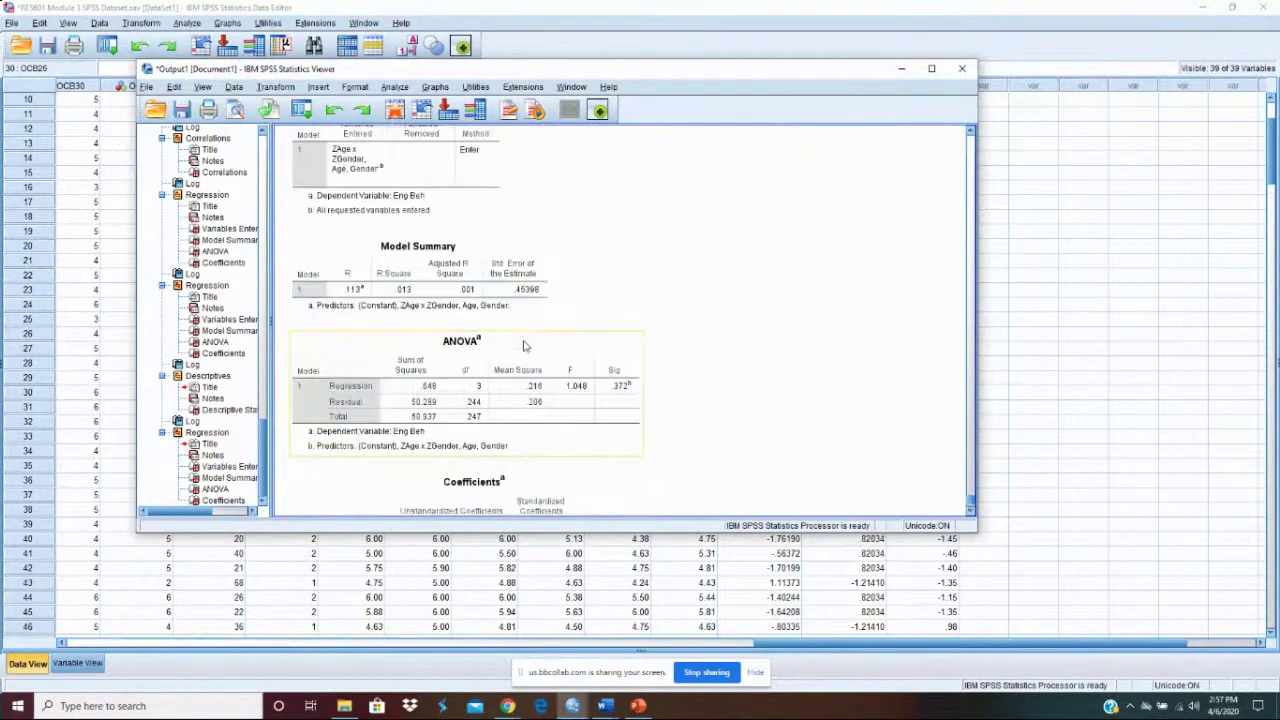
scroll(523, 346, up, 1)
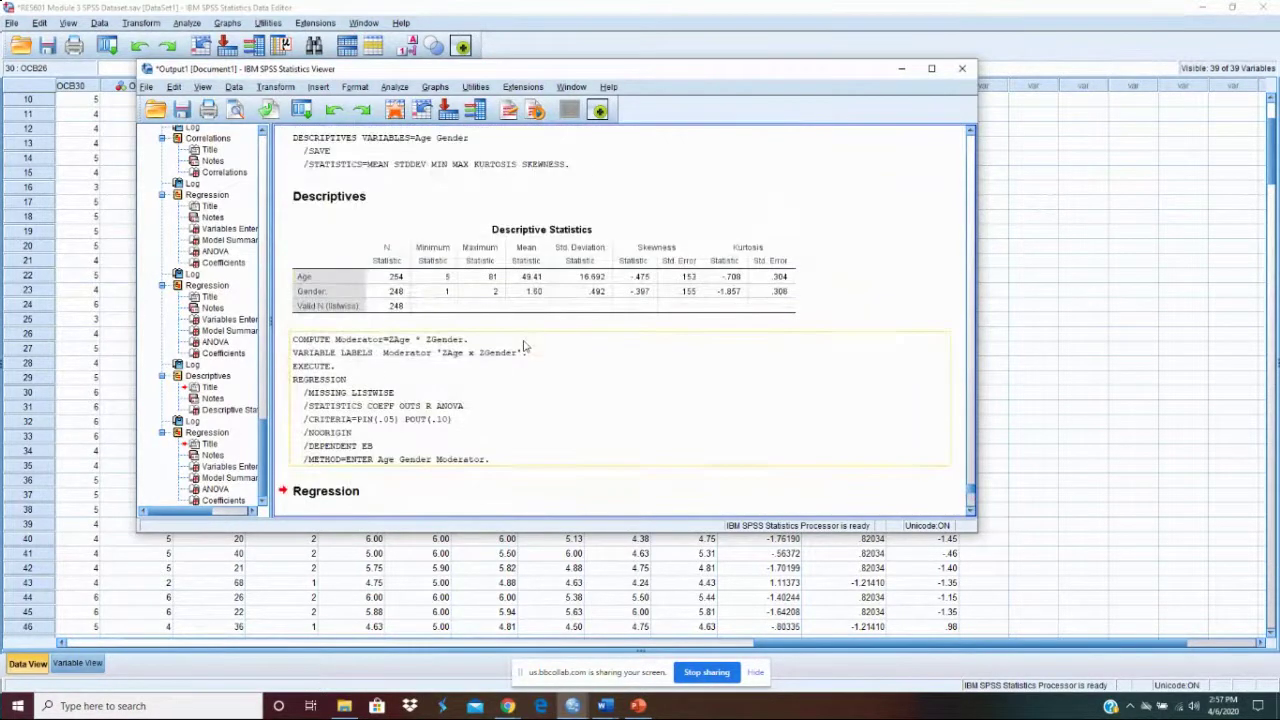
scroll(523, 346, up, 10)
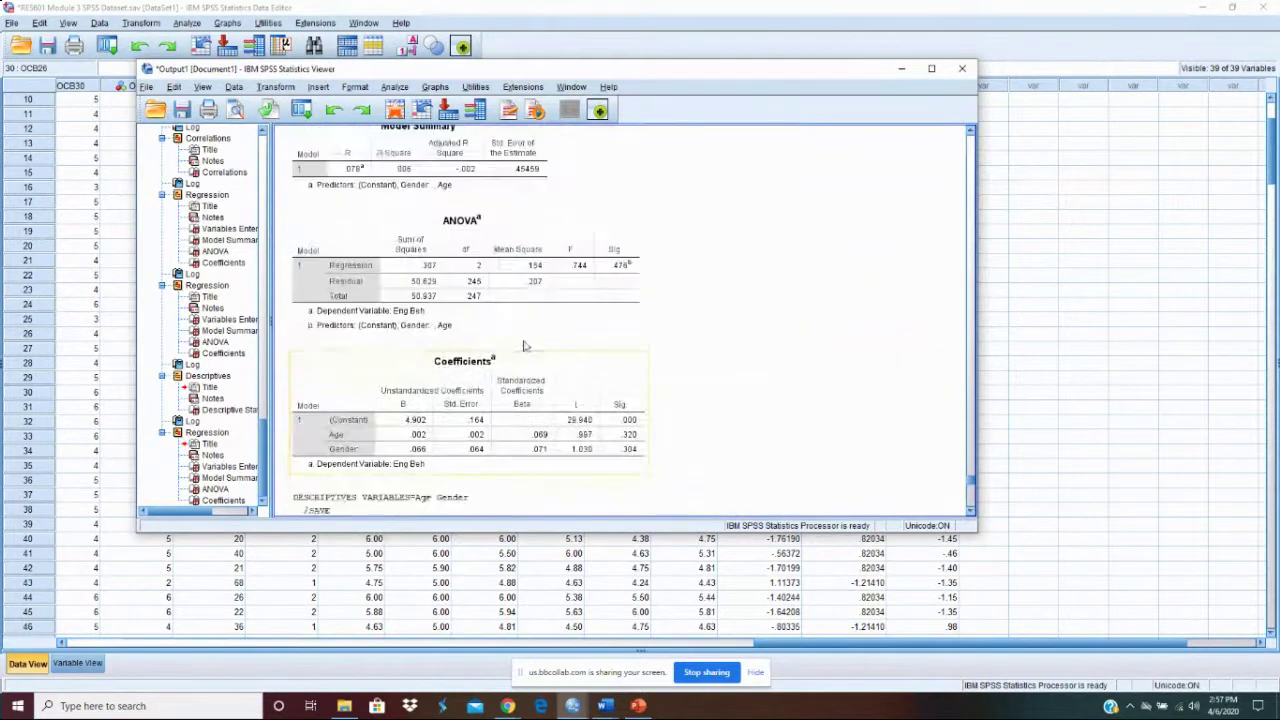
scroll(523, 346, up, 8)
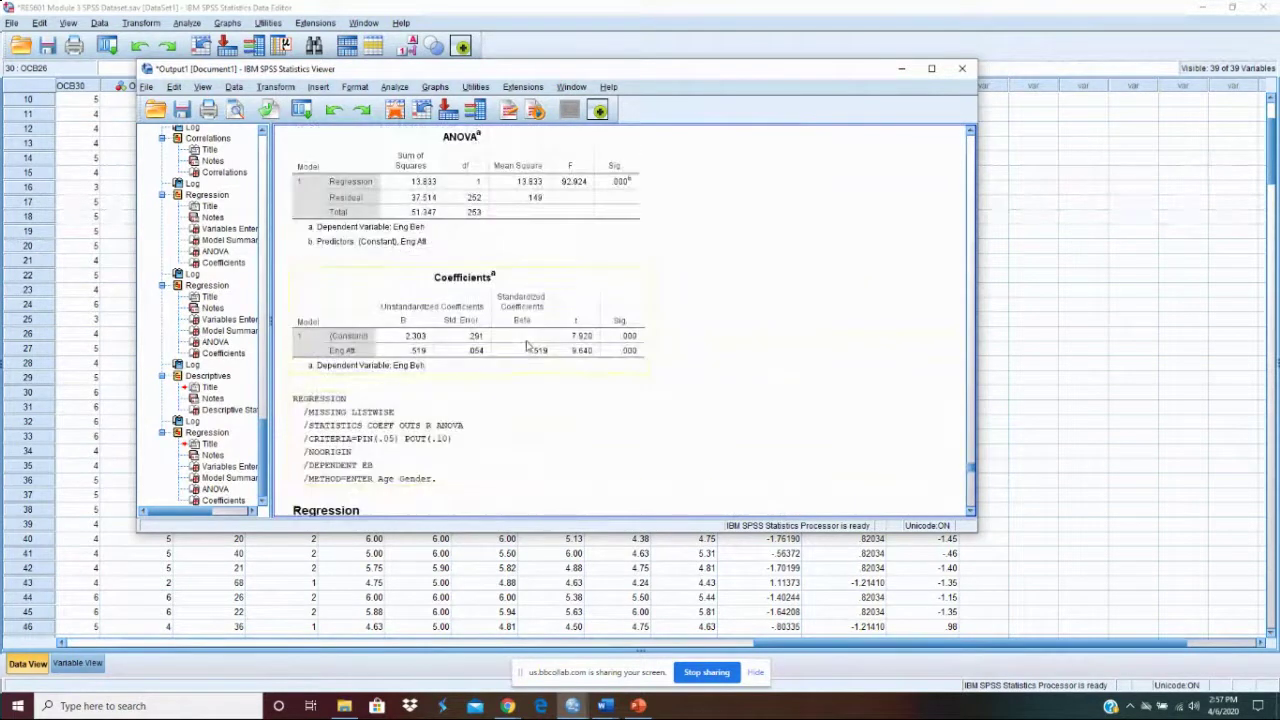
scroll(527, 345, up, 1)
scroll(527, 345, up, 4)
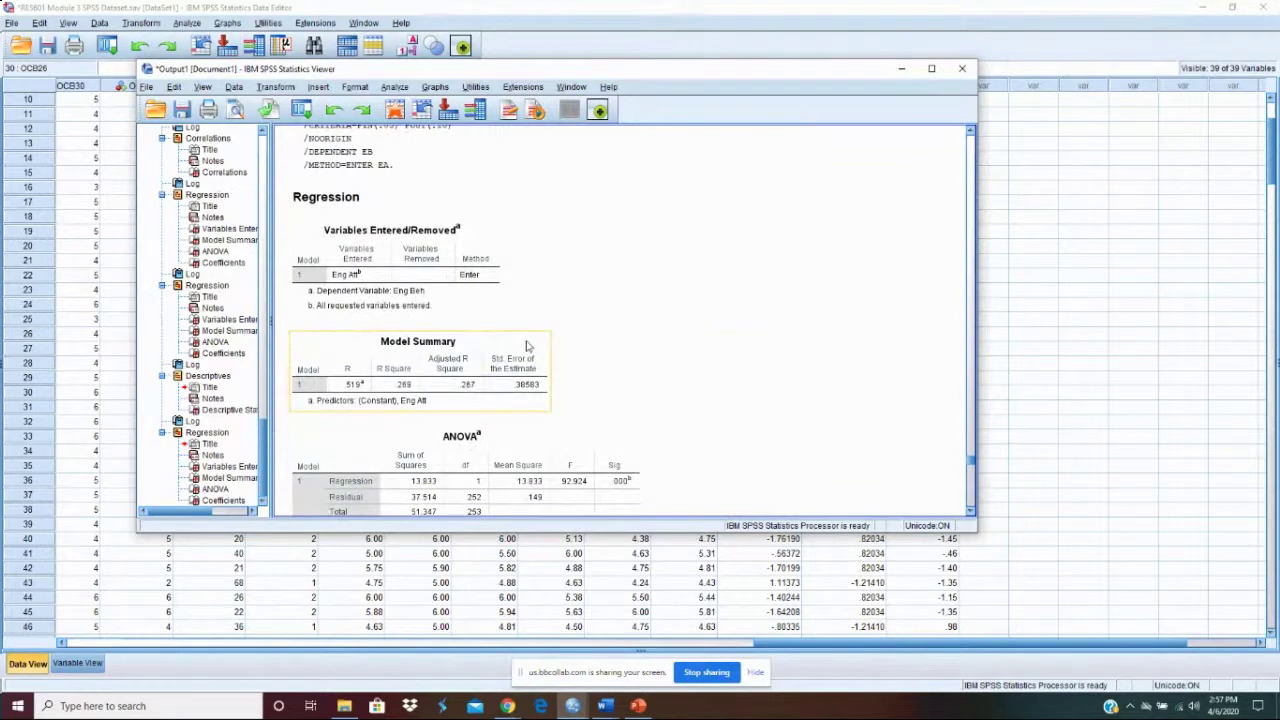
scroll(527, 345, down, 9)
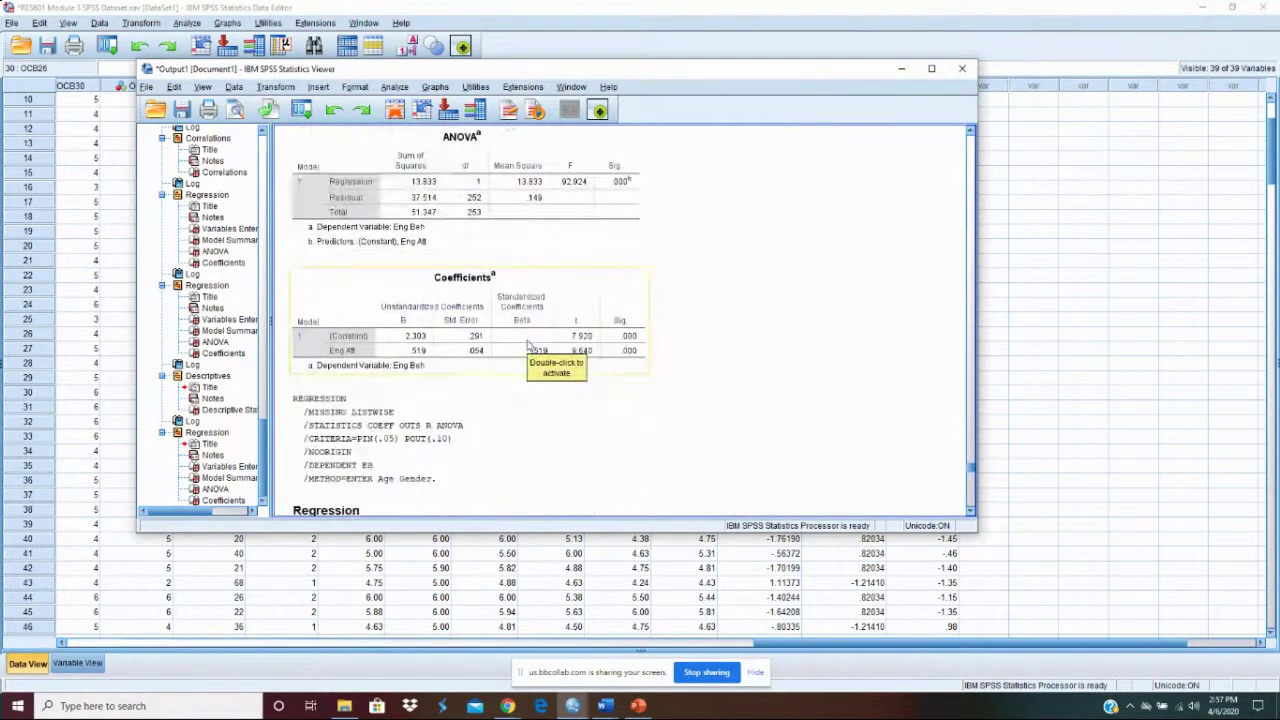
scroll(528, 346, down, 5)
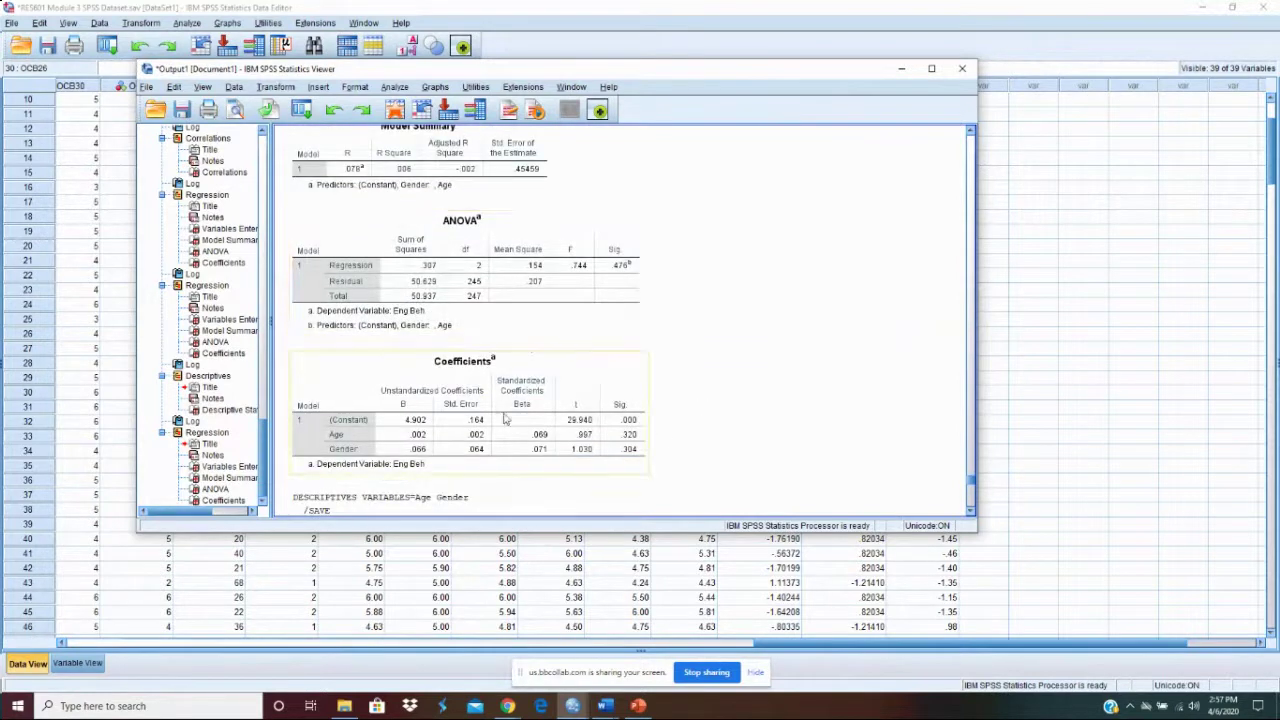
scroll(430, 270, up, 1)
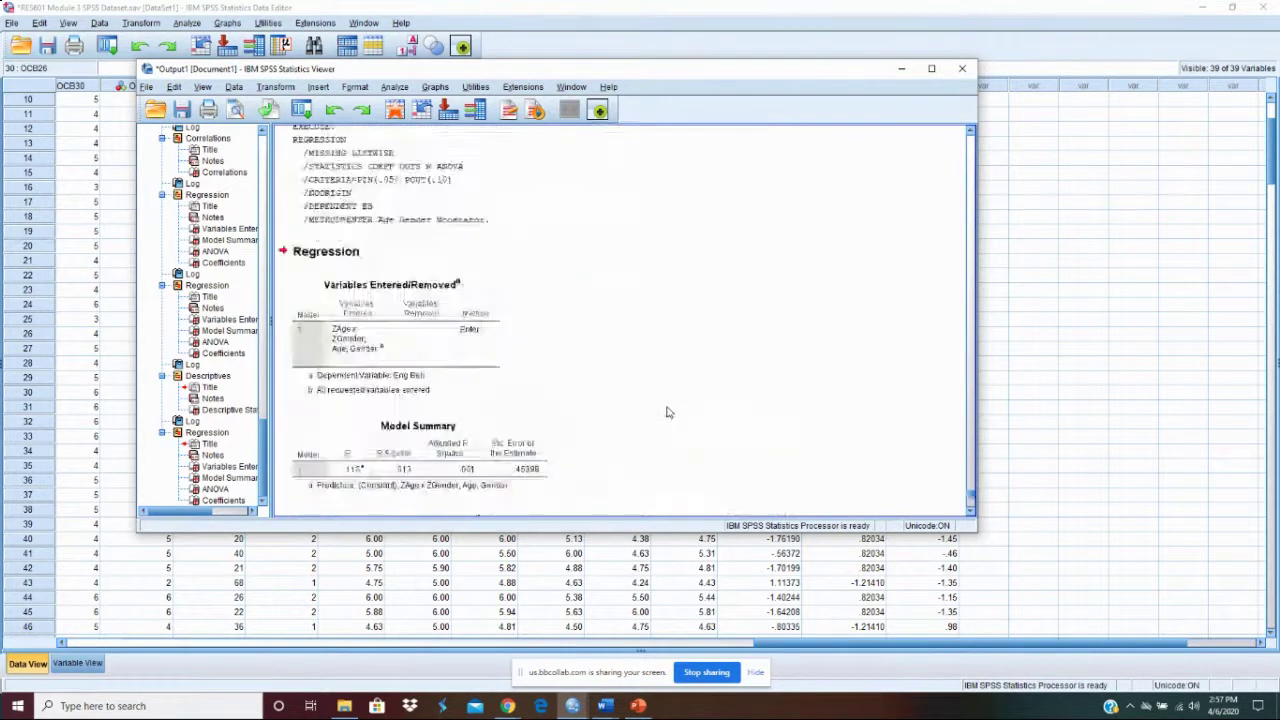
scroll(660, 410, down, 5)
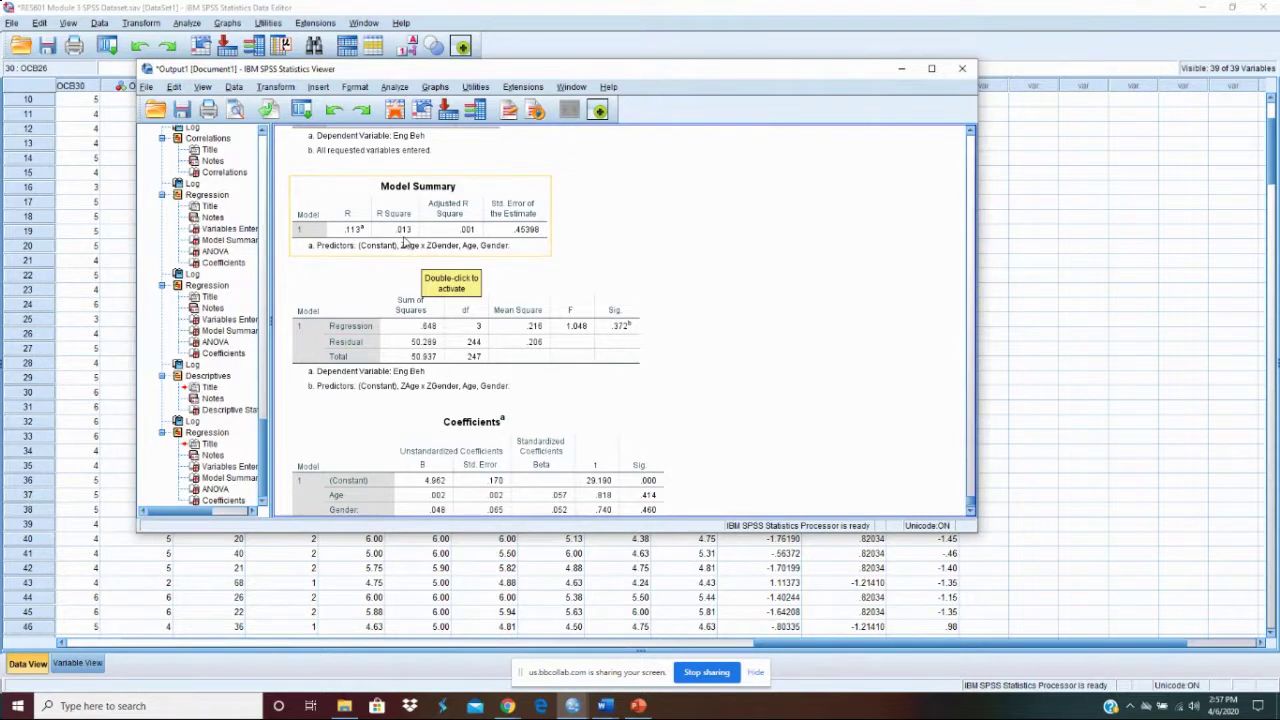
scroll(751, 376, down, 1)
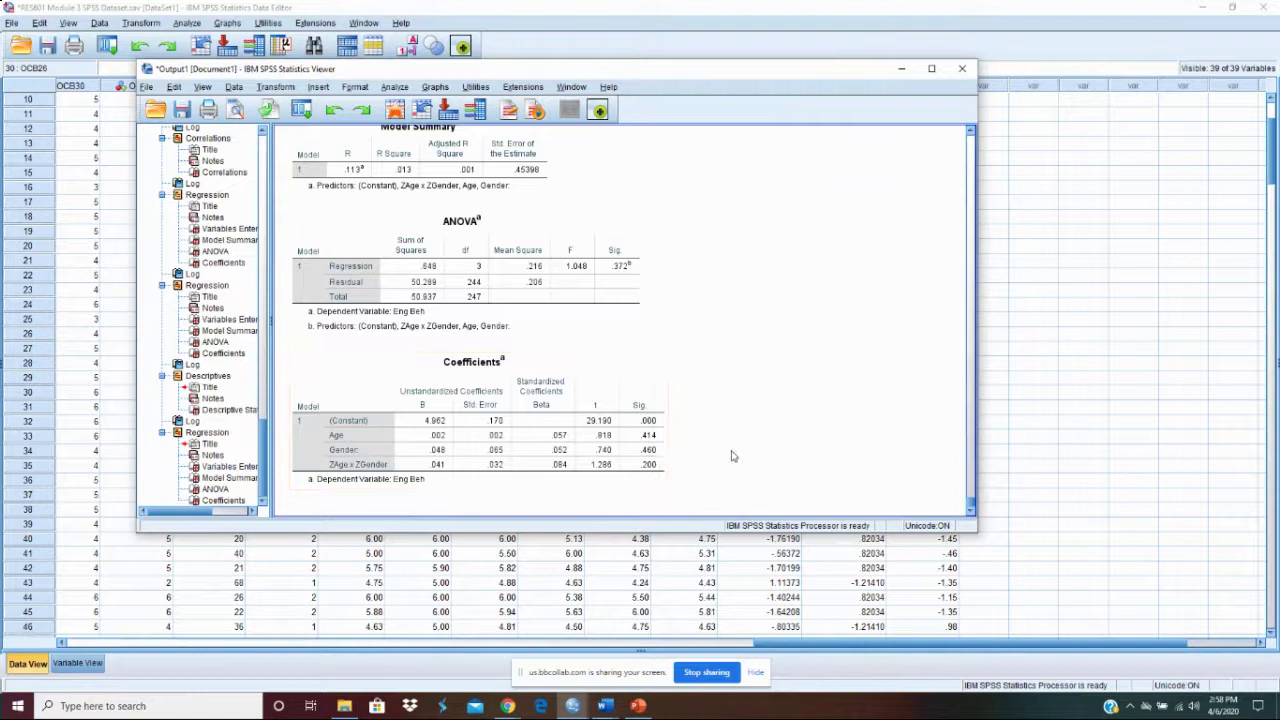
scroll(731, 456, up, 4)
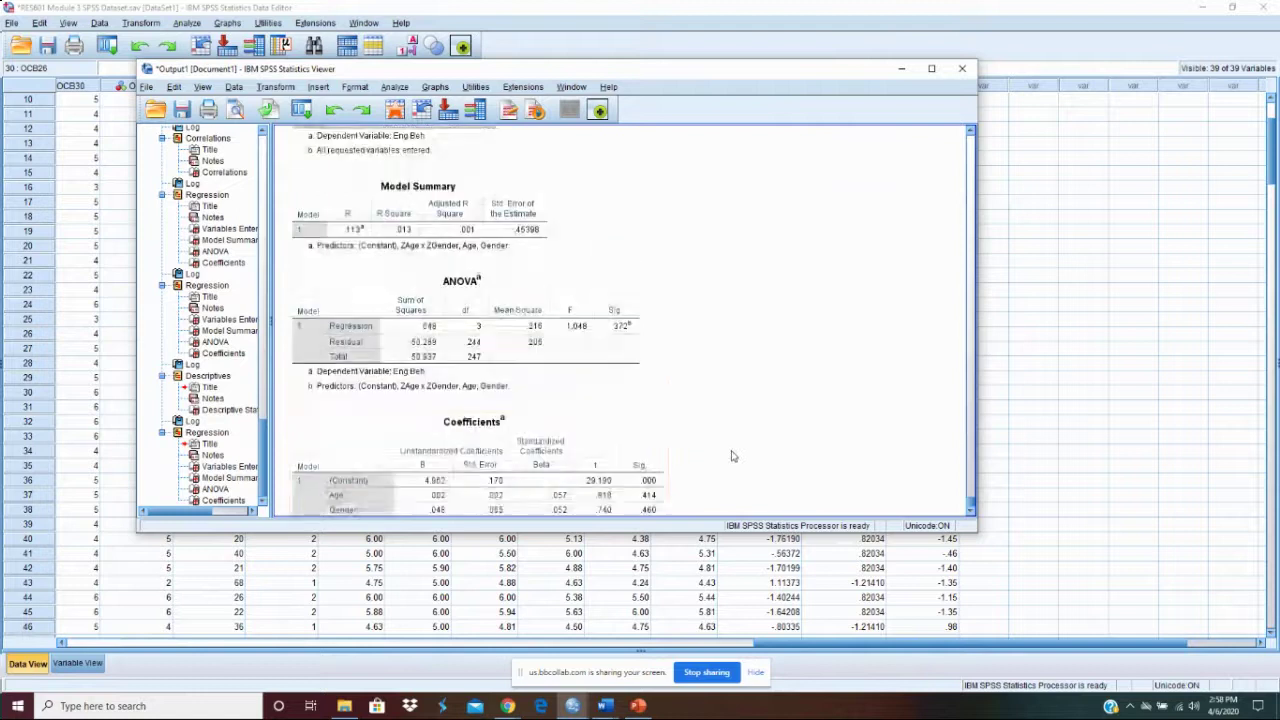
Minimize the output viewer, switch to the RES601 SLP document in Word and examine the JS mediation hypothesis and its path diagram.
click(902, 70)
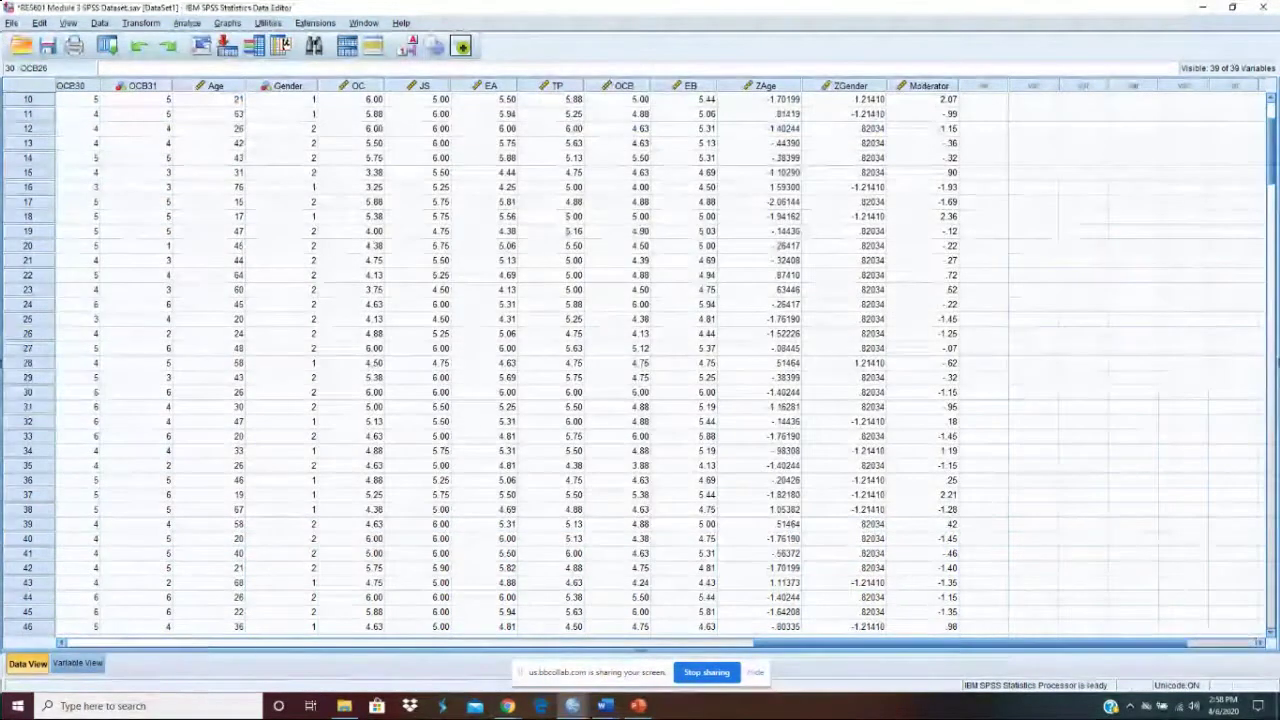
key(alt+Tab)
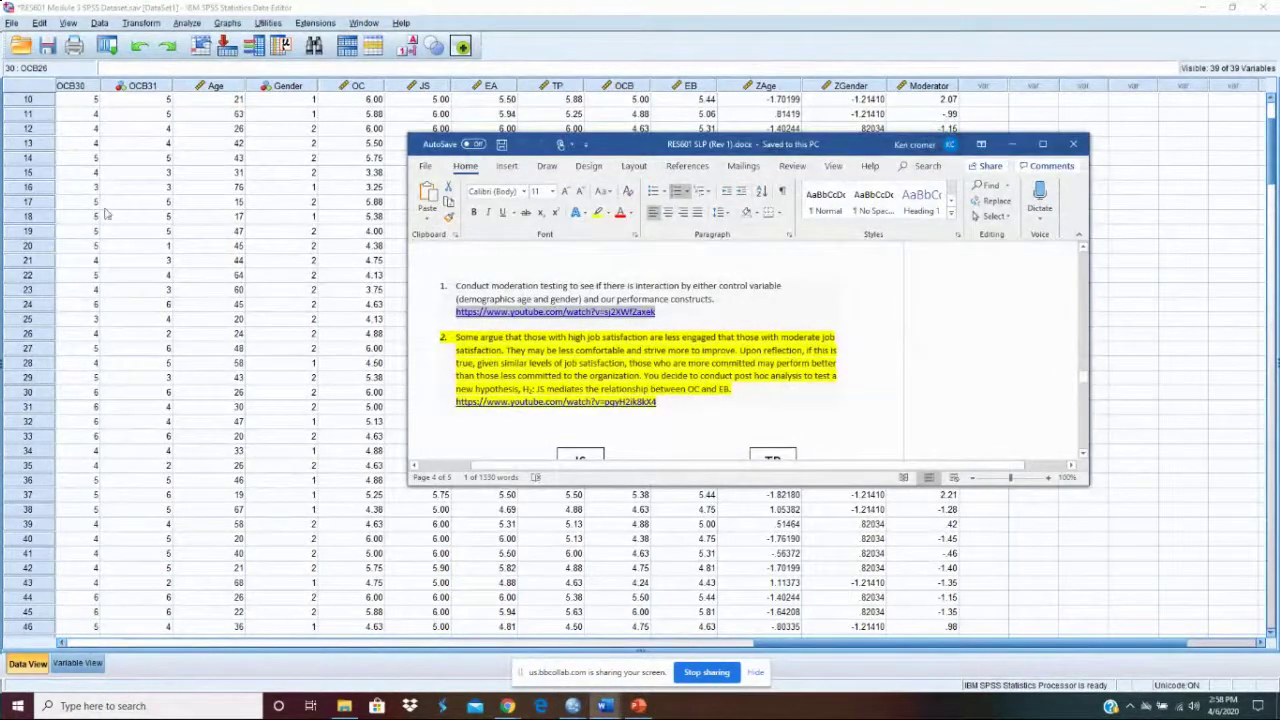
scroll(631, 323, down, 2)
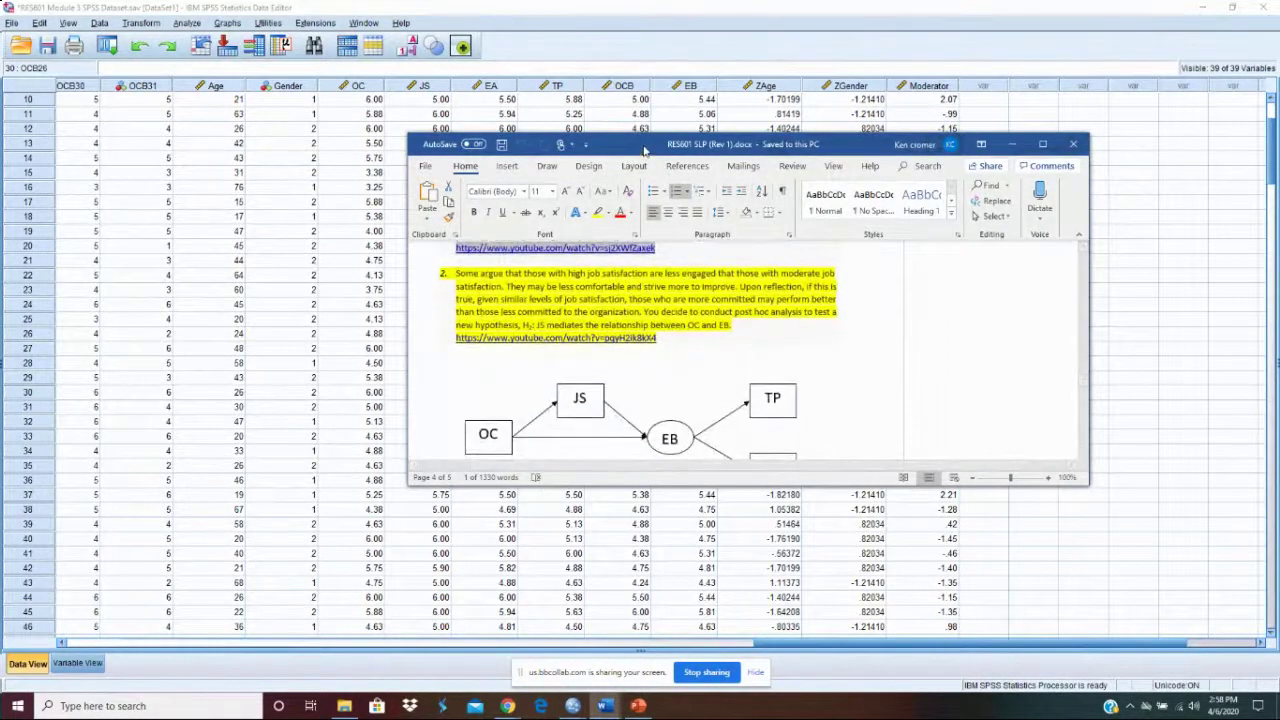
scroll(700, 215, down, 2)
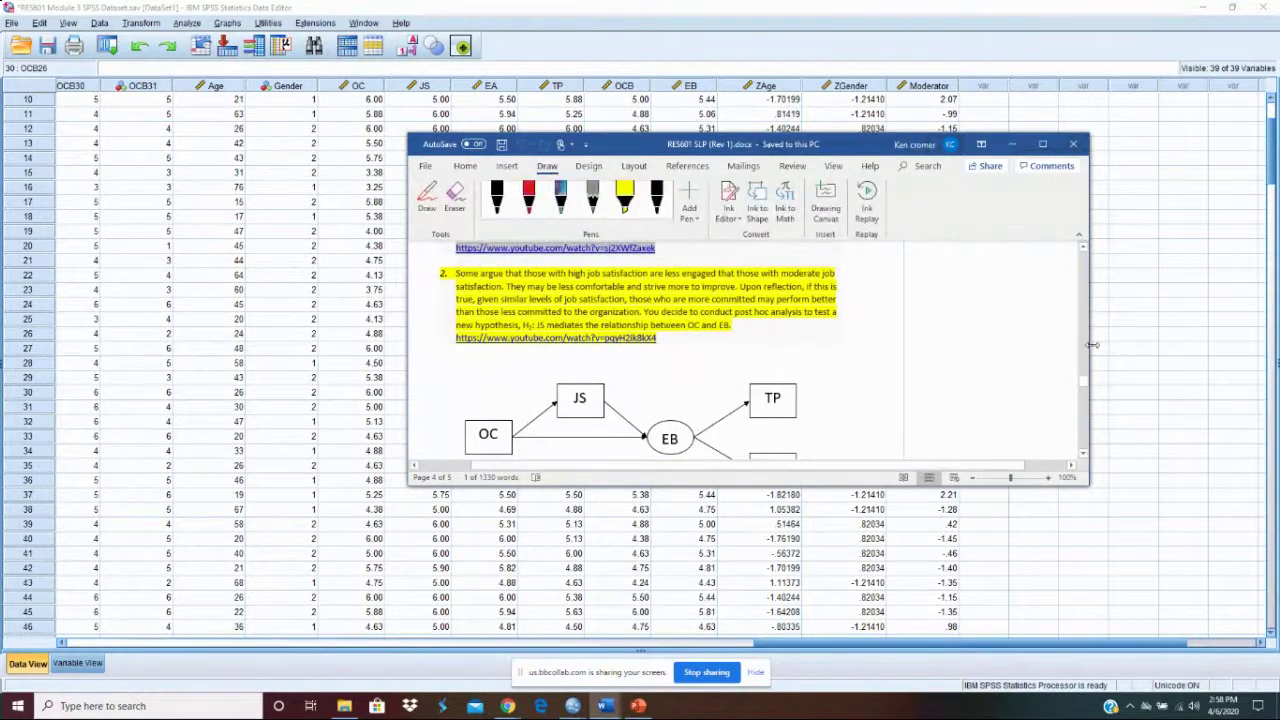
drag(1084, 382, 1086, 390)
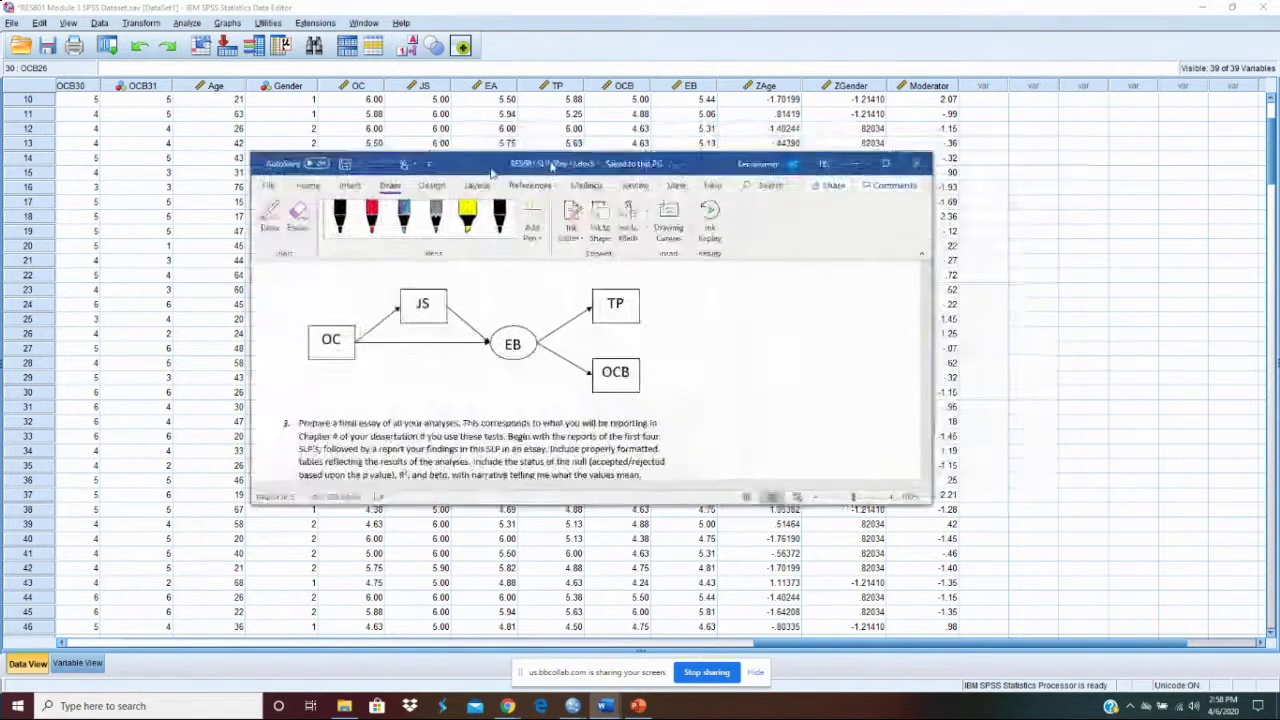
click(1011, 144)
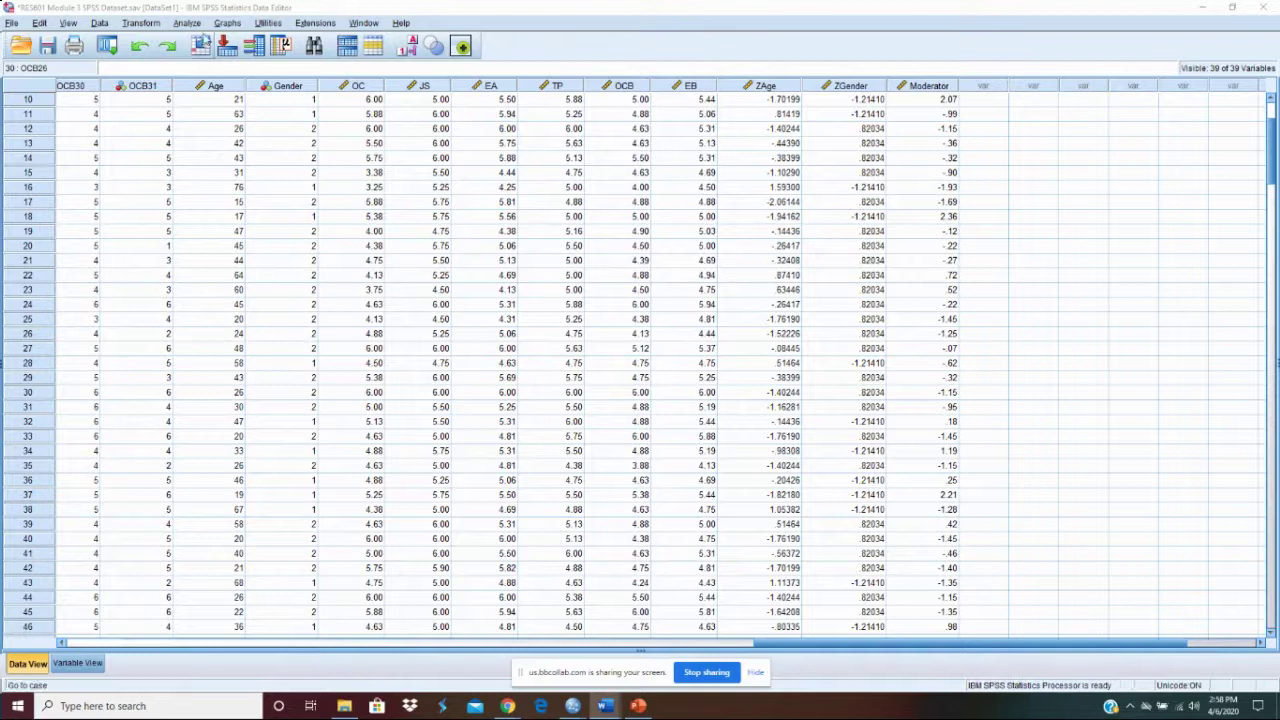
Start a Linear Regression and remove Age, Gender and ZAge x ZGender [Moderator] from the independent variables.
click(187, 23)
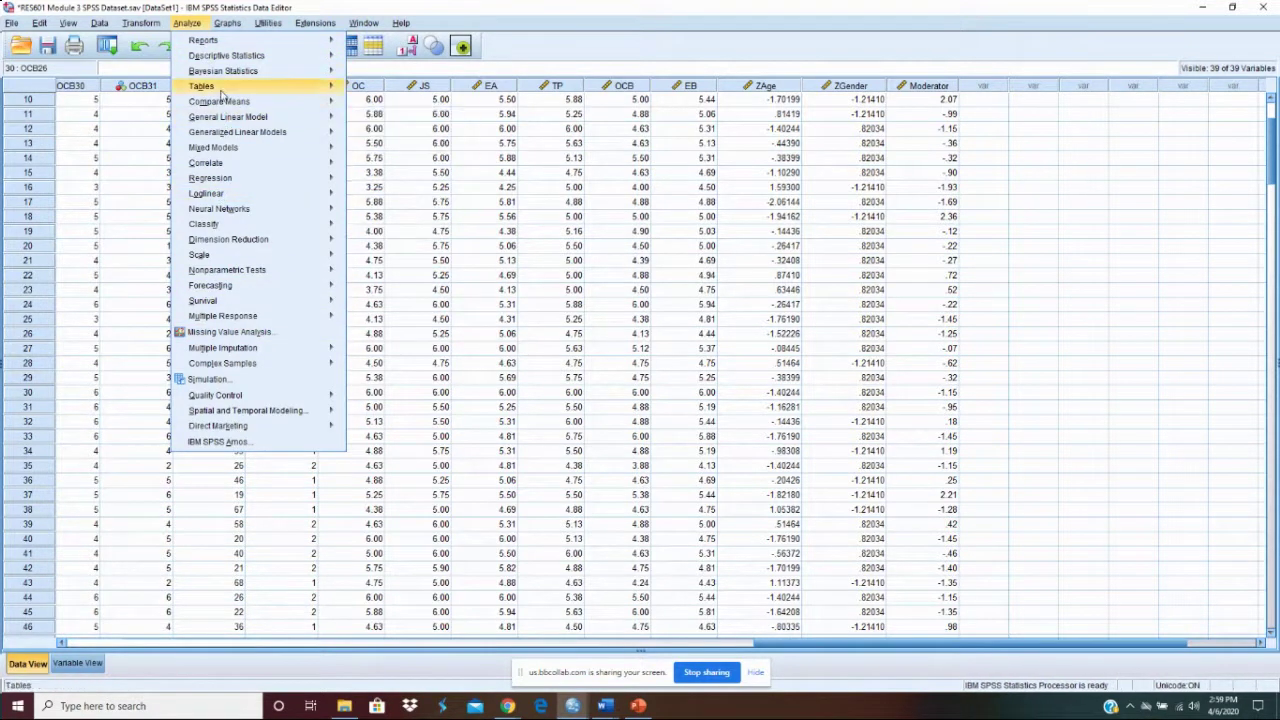
mouse_move(222, 92)
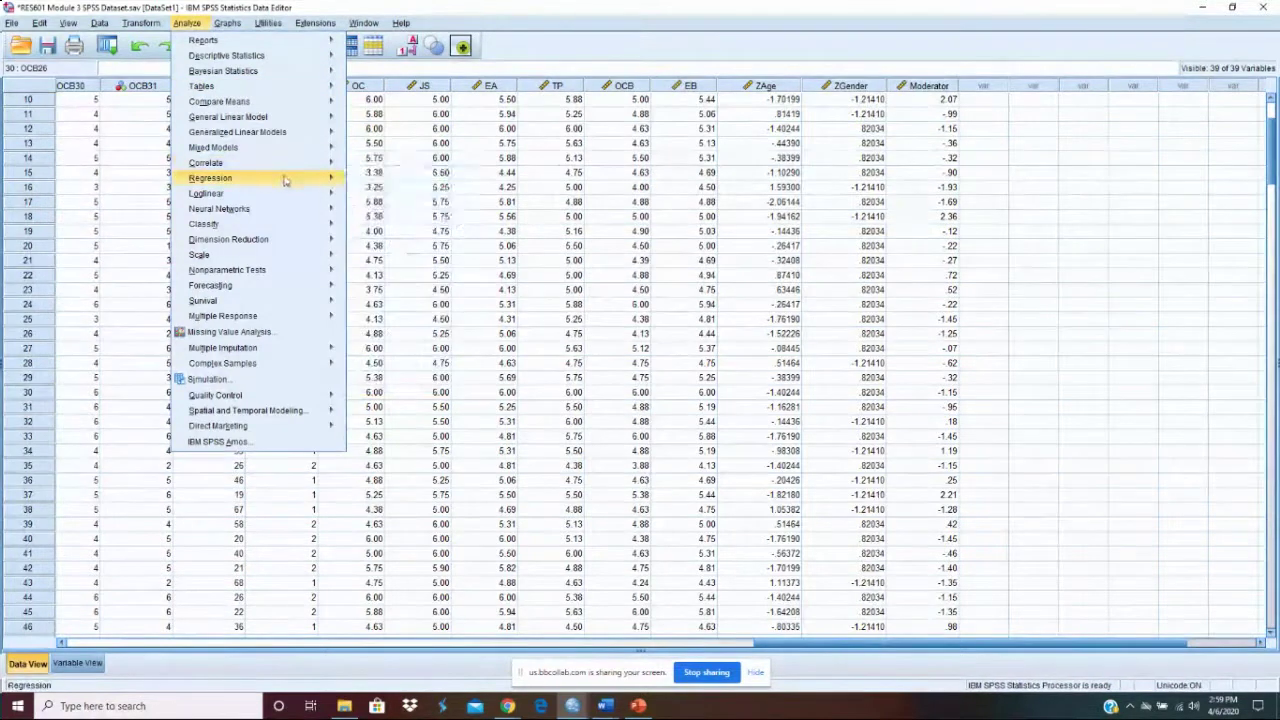
mouse_move(284, 180)
click(378, 202)
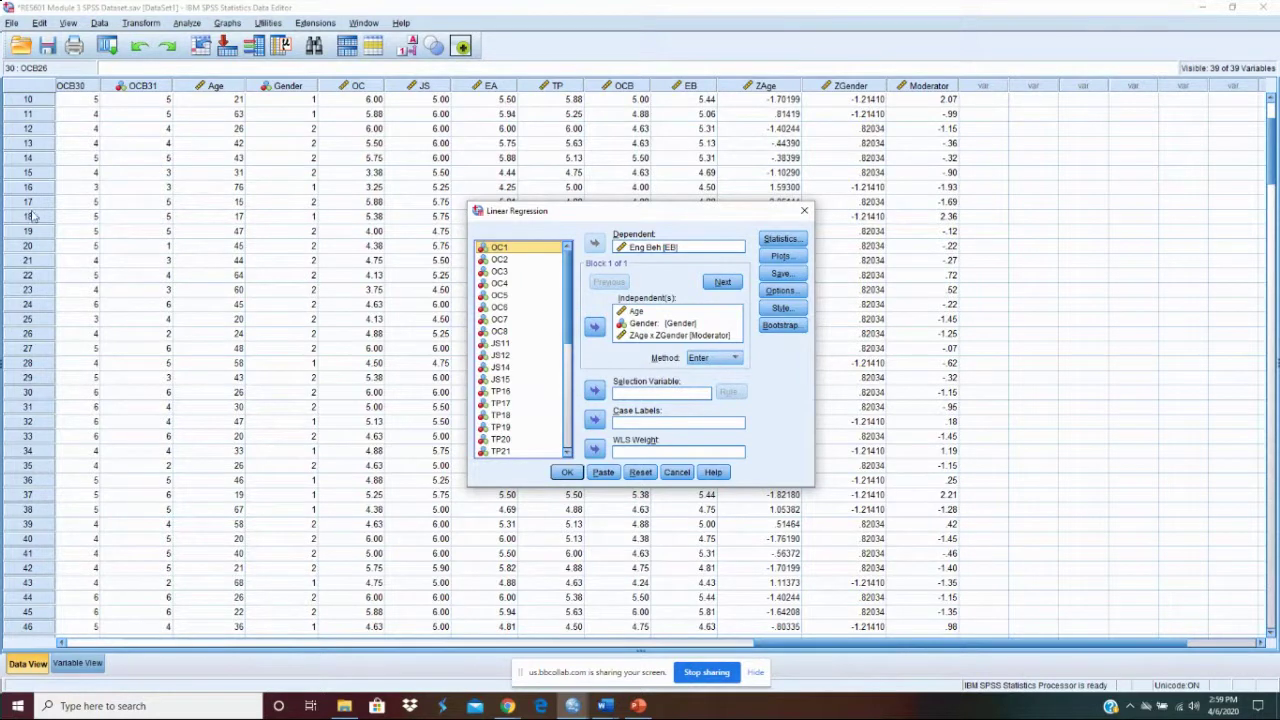
drag(566, 300, 577, 428)
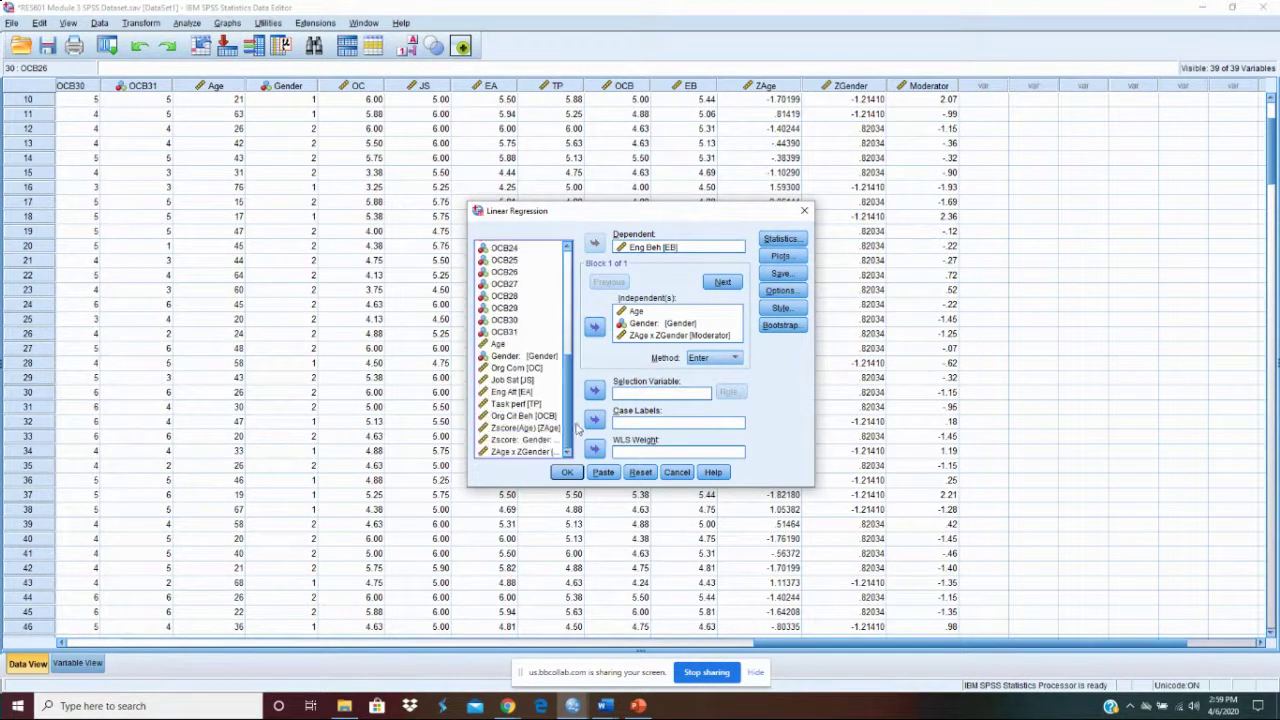
click(516, 368)
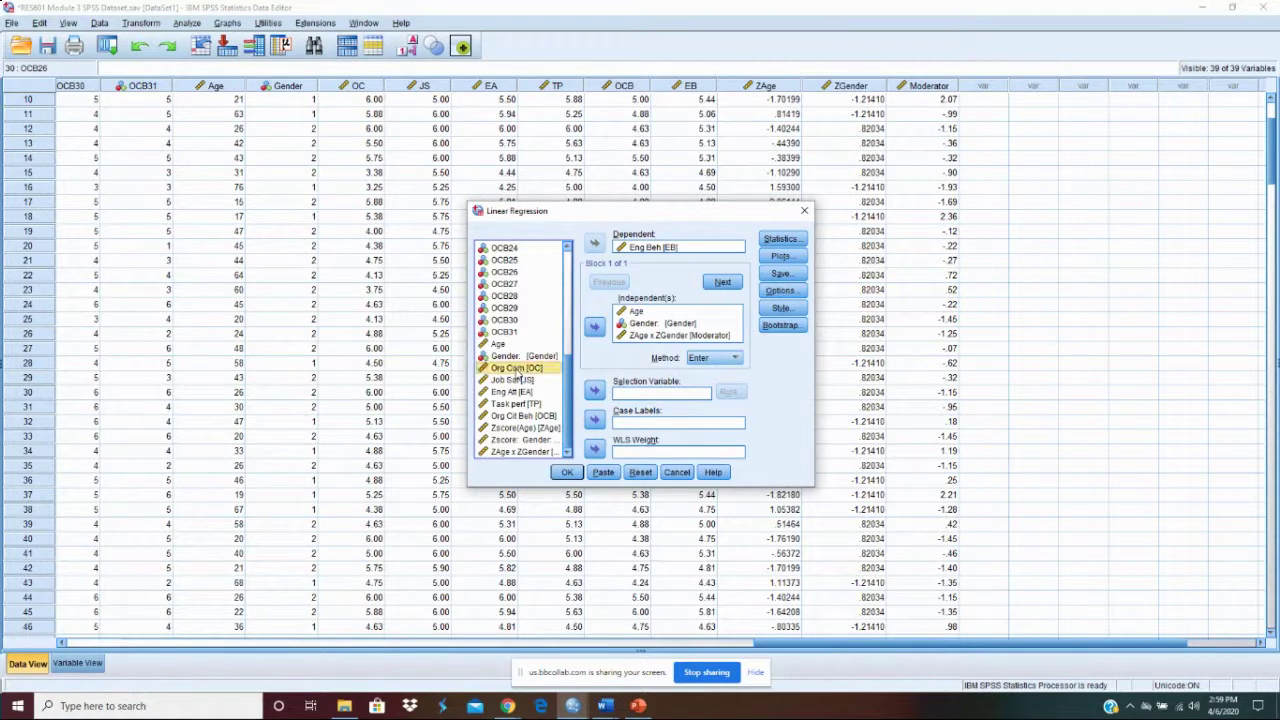
click(647, 316)
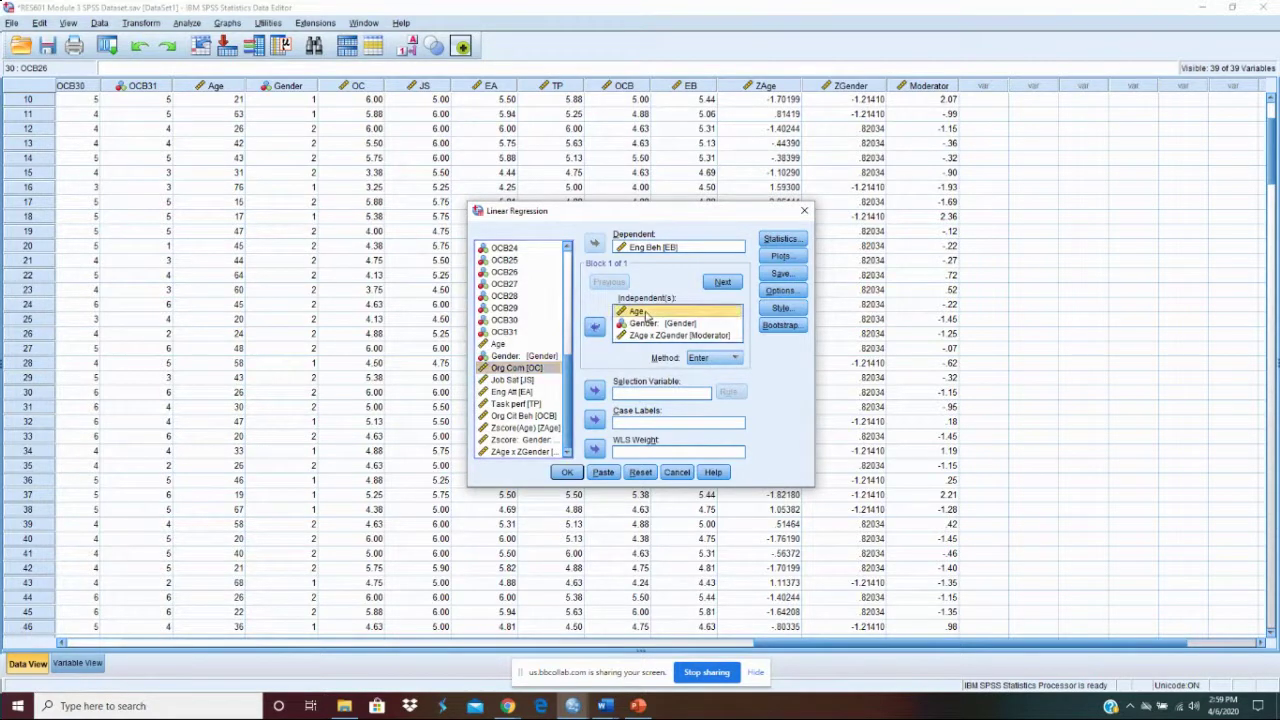
shift+click(658, 336)
click(595, 327)
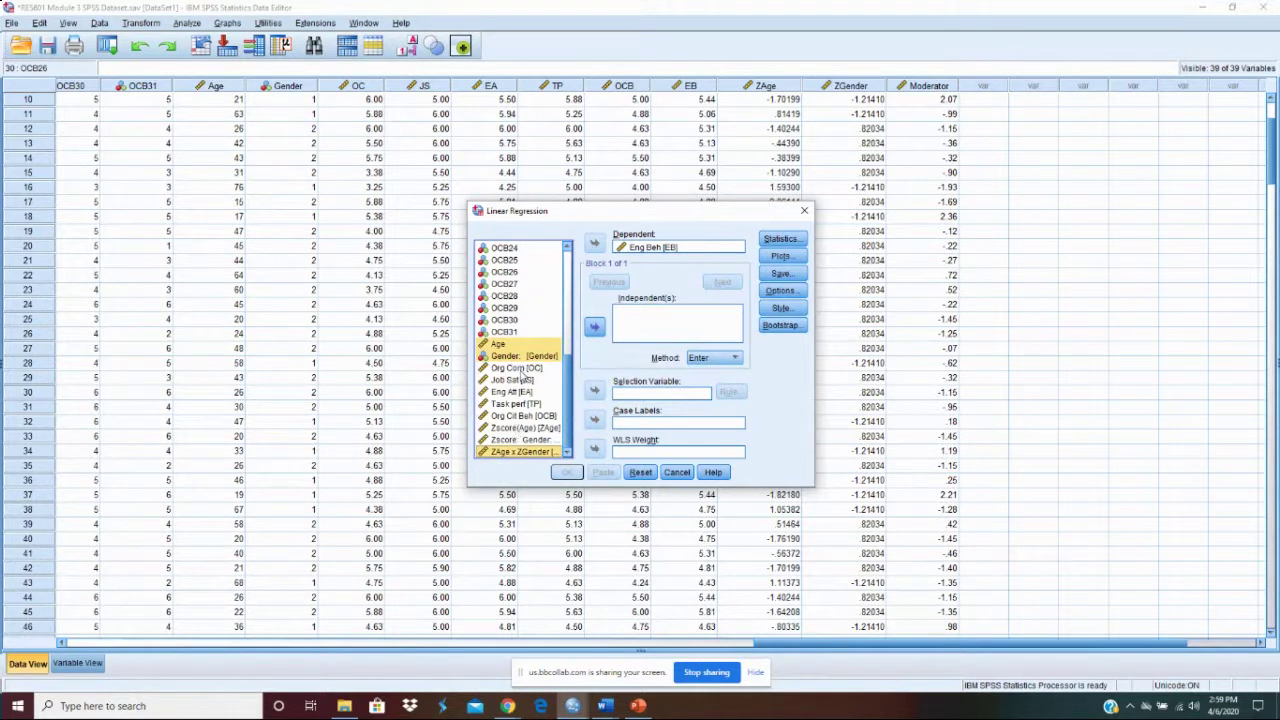
Add Org Com [OC] as the only independent variable for Eng Beh [EB] and run the regression.
click(517, 368)
click(595, 327)
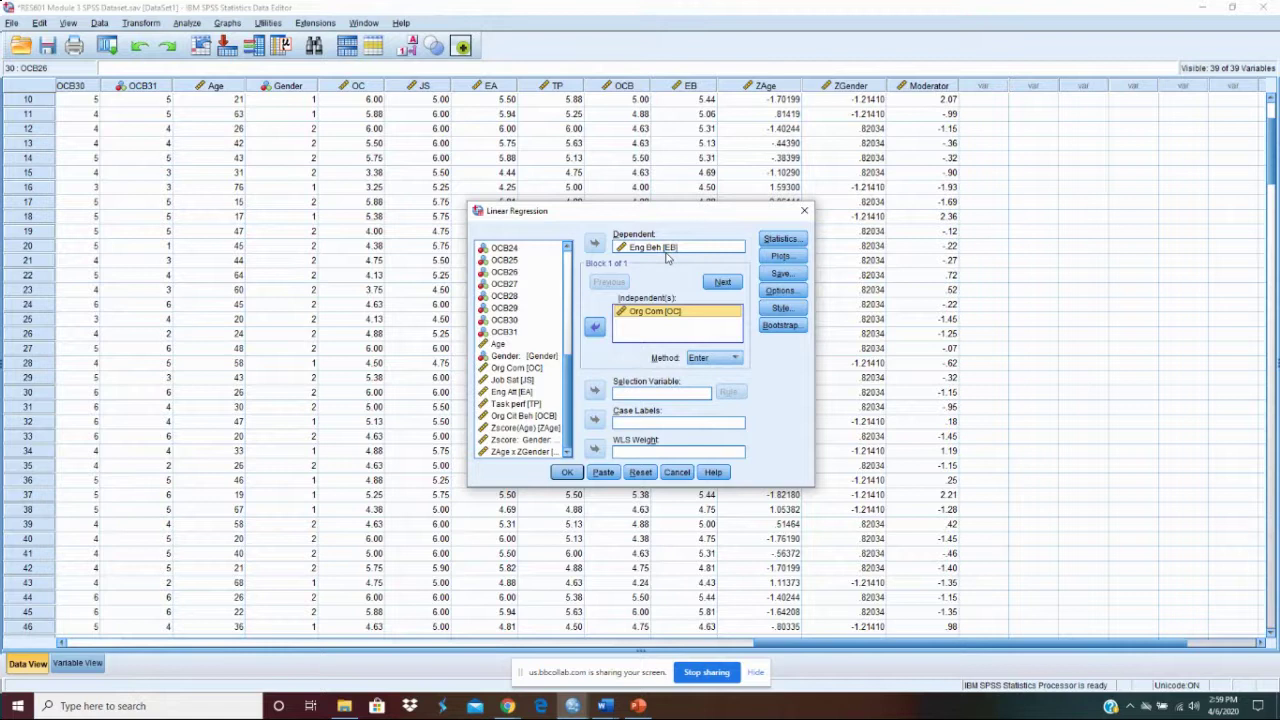
click(566, 472)
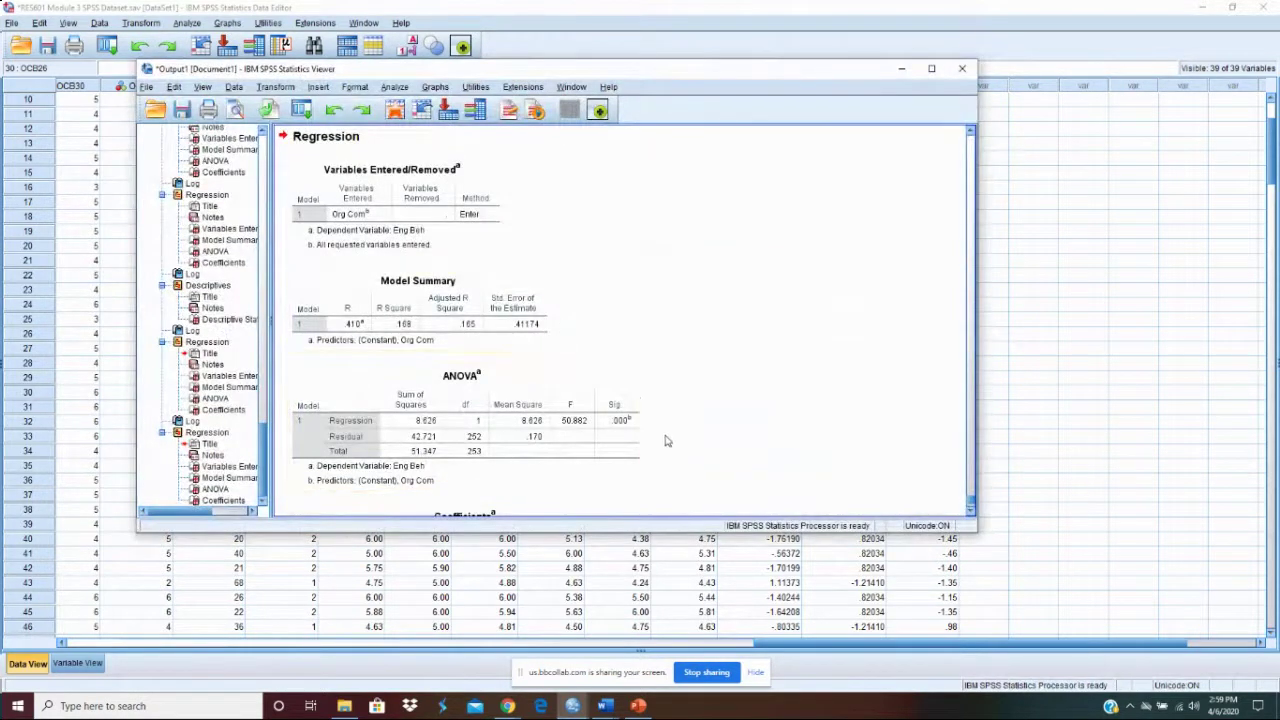
Examine the model summary, ANOVA and coefficients of the regression of Eng Beh on Org Com.
scroll(667, 441, down, 3)
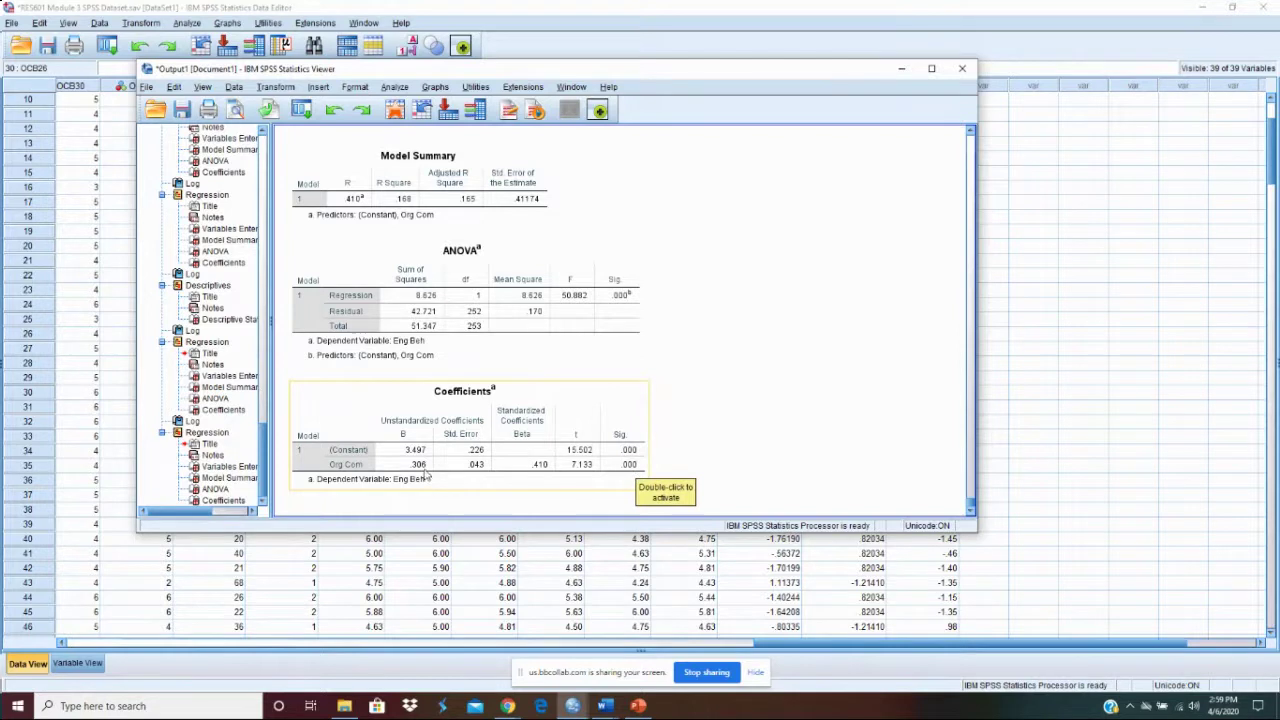
scroll(425, 477, up, 1)
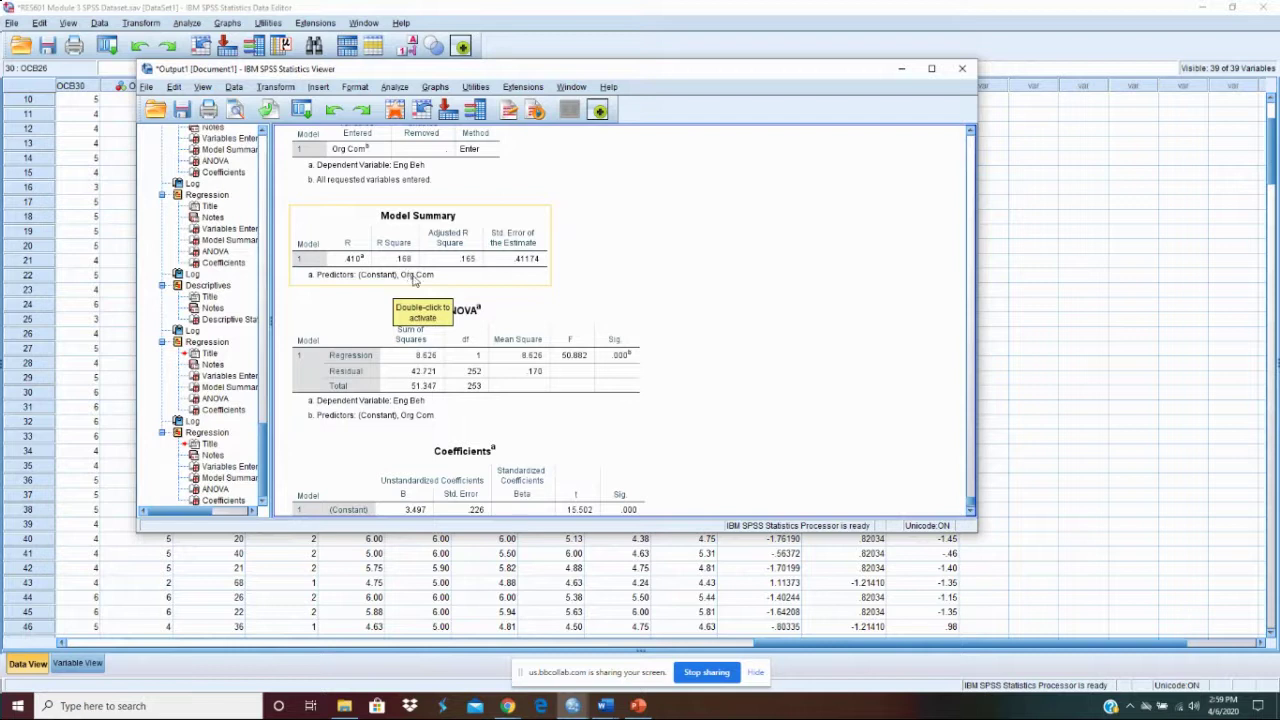
scroll(700, 397, down, 1)
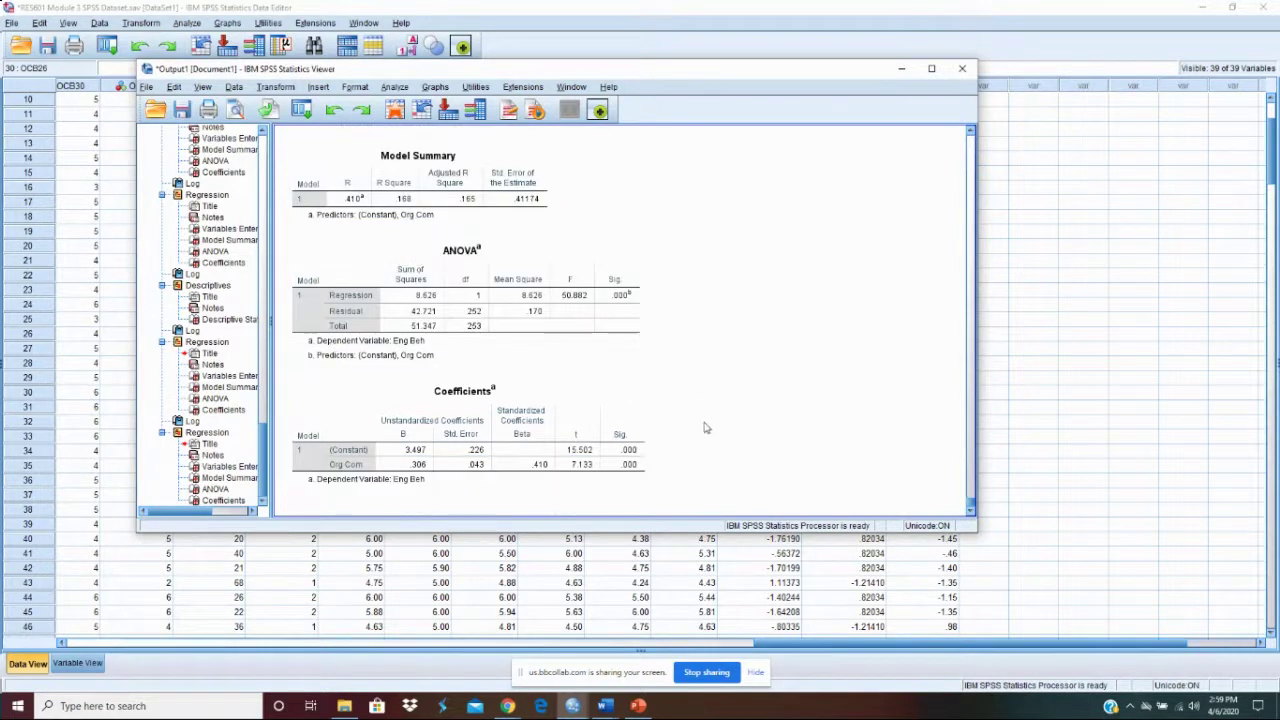
scroll(704, 428, up, 1)
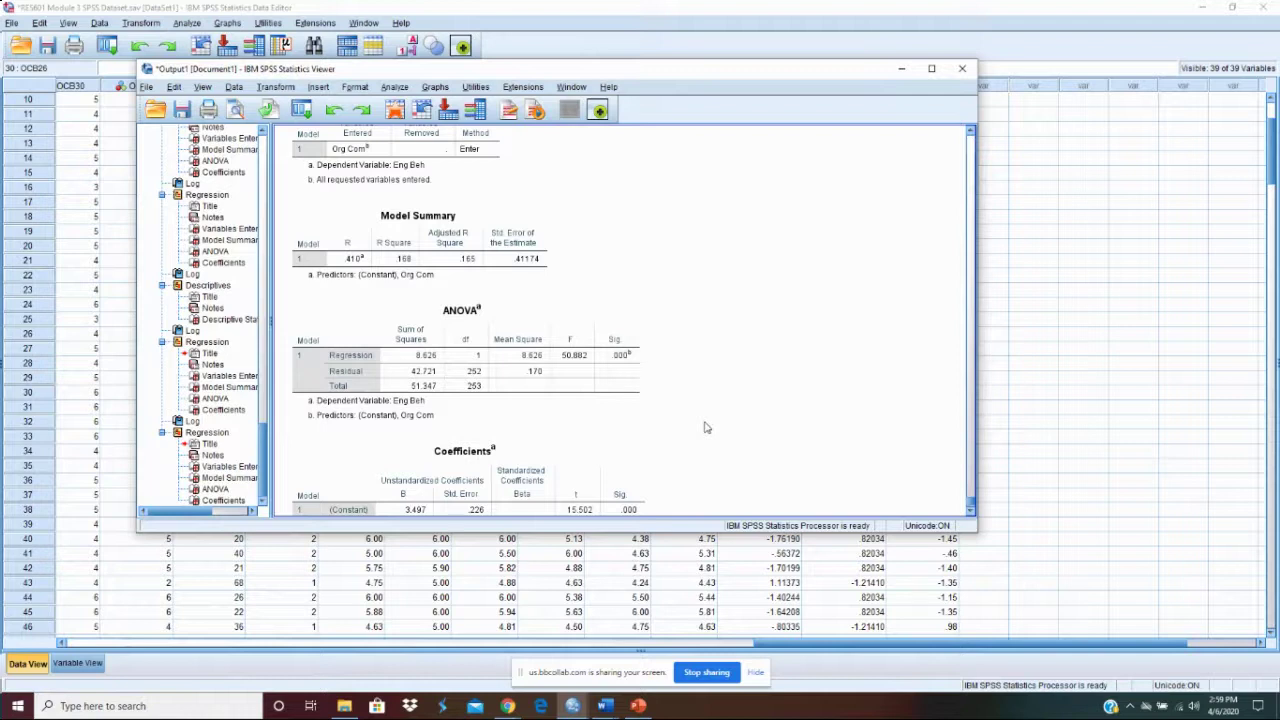
scroll(704, 428, up, 2)
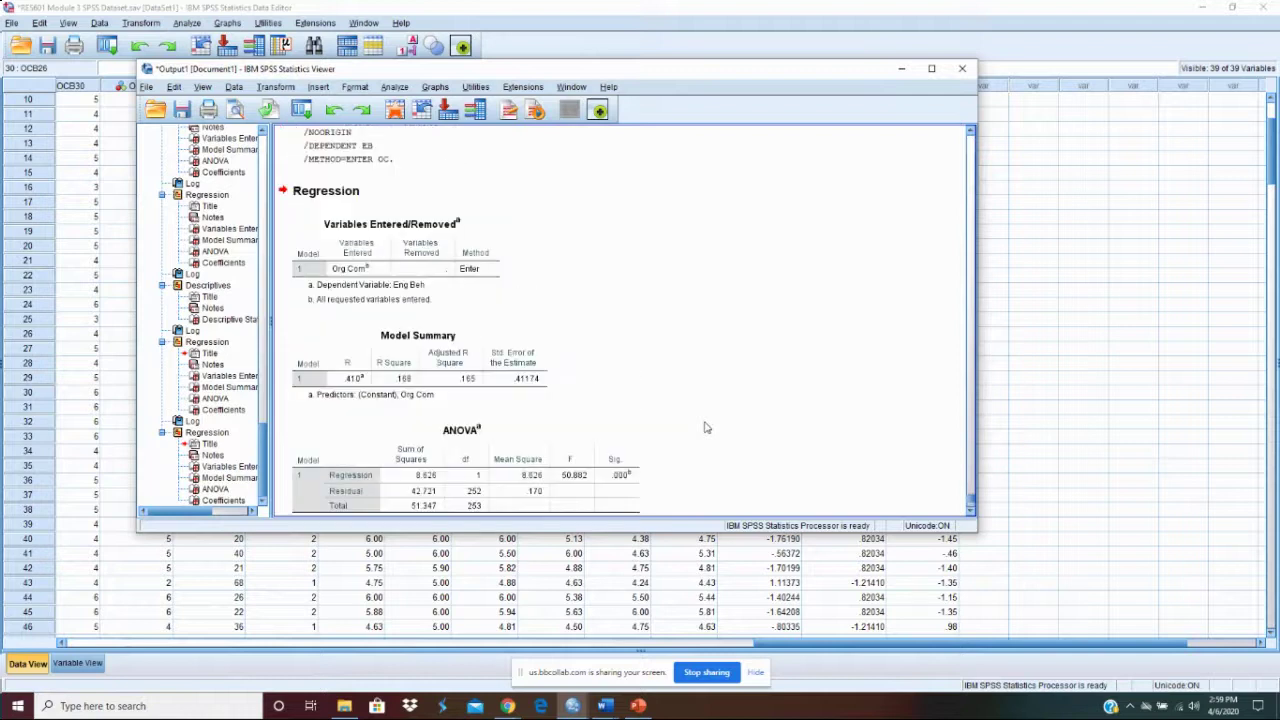
Run a Linear Regression with Job Sat [JS] replacing Eng Beh [EB] as the dependent variable and Org Com [OC] as the independent.
click(398, 88)
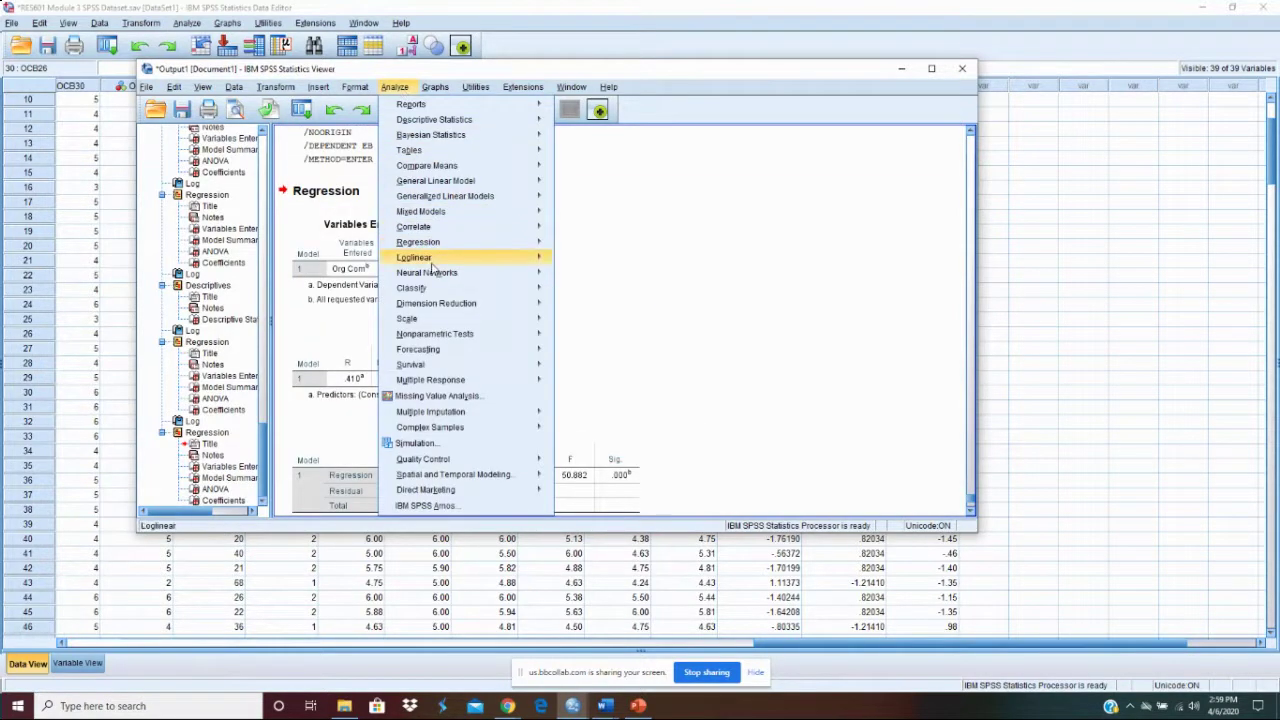
mouse_move(433, 265)
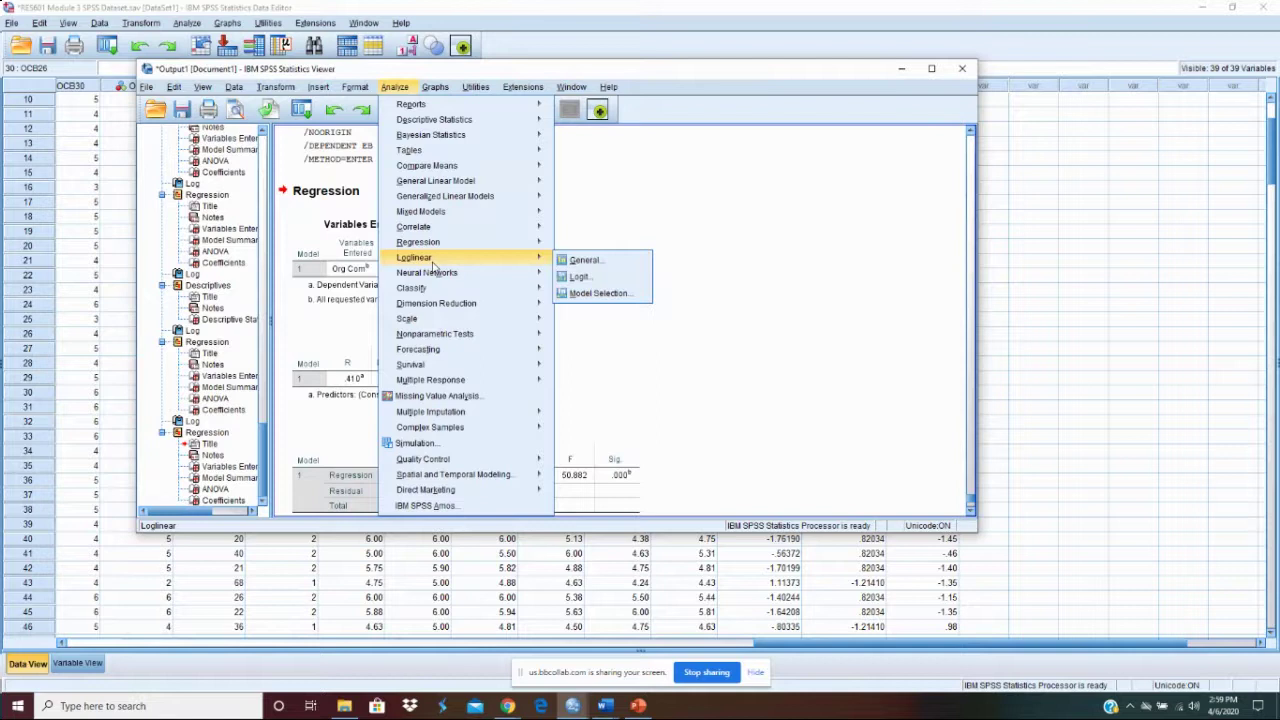
mouse_move(420, 242)
click(585, 261)
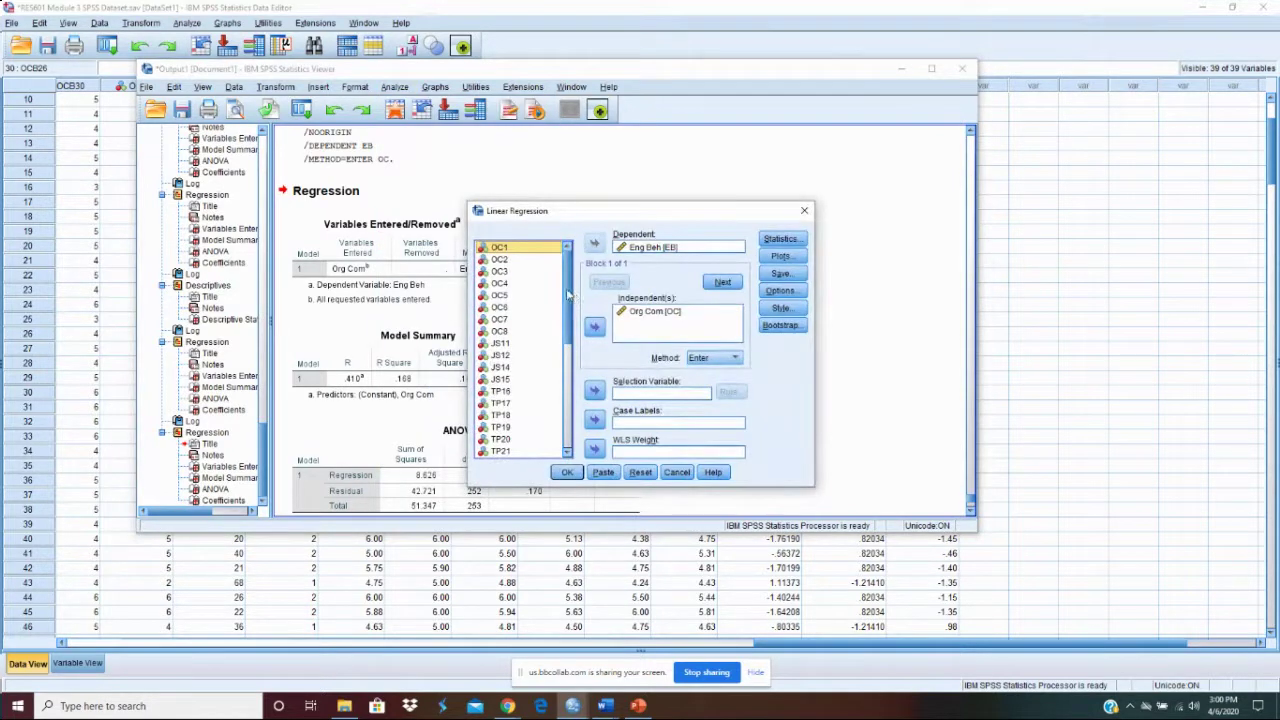
drag(568, 293, 572, 415)
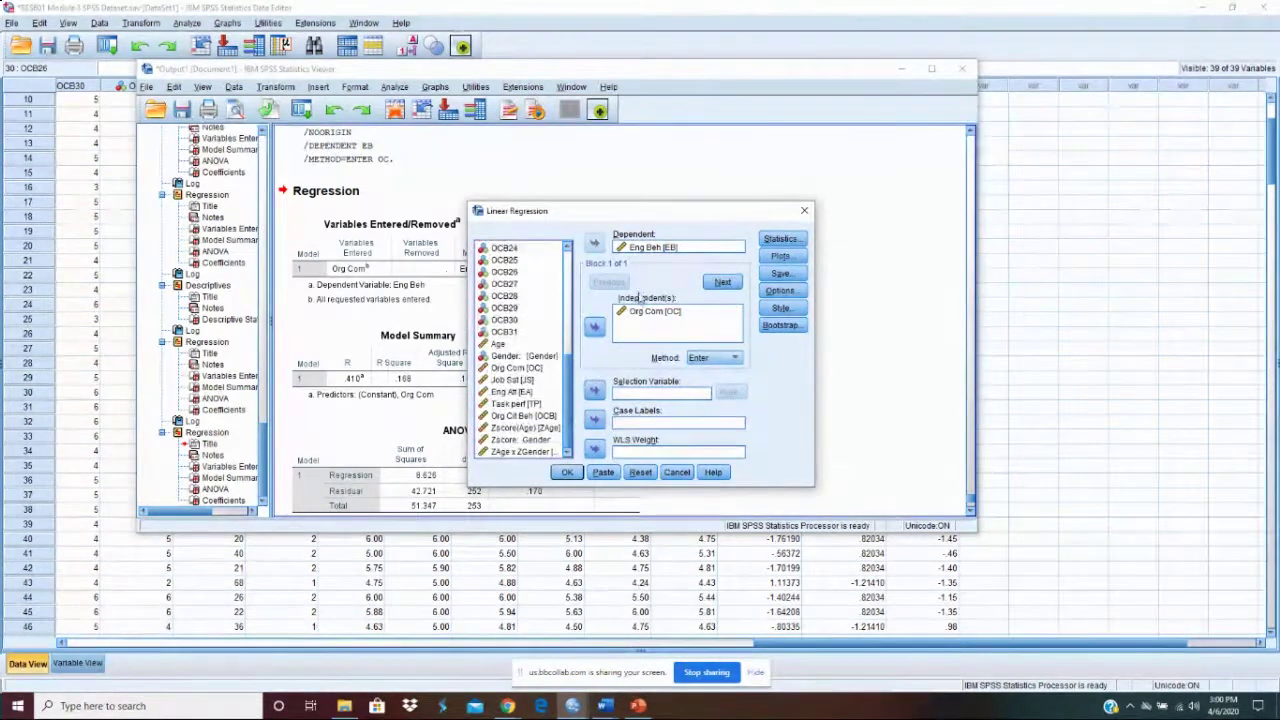
click(652, 248)
click(594, 243)
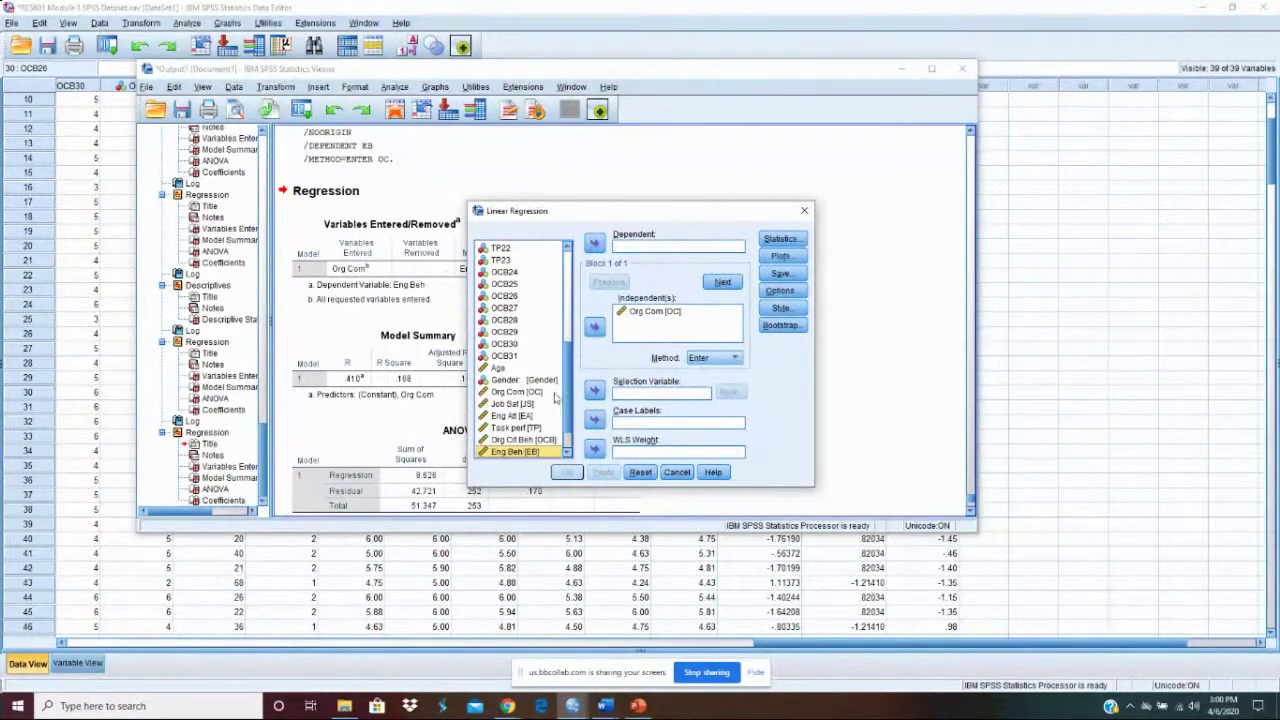
click(516, 405)
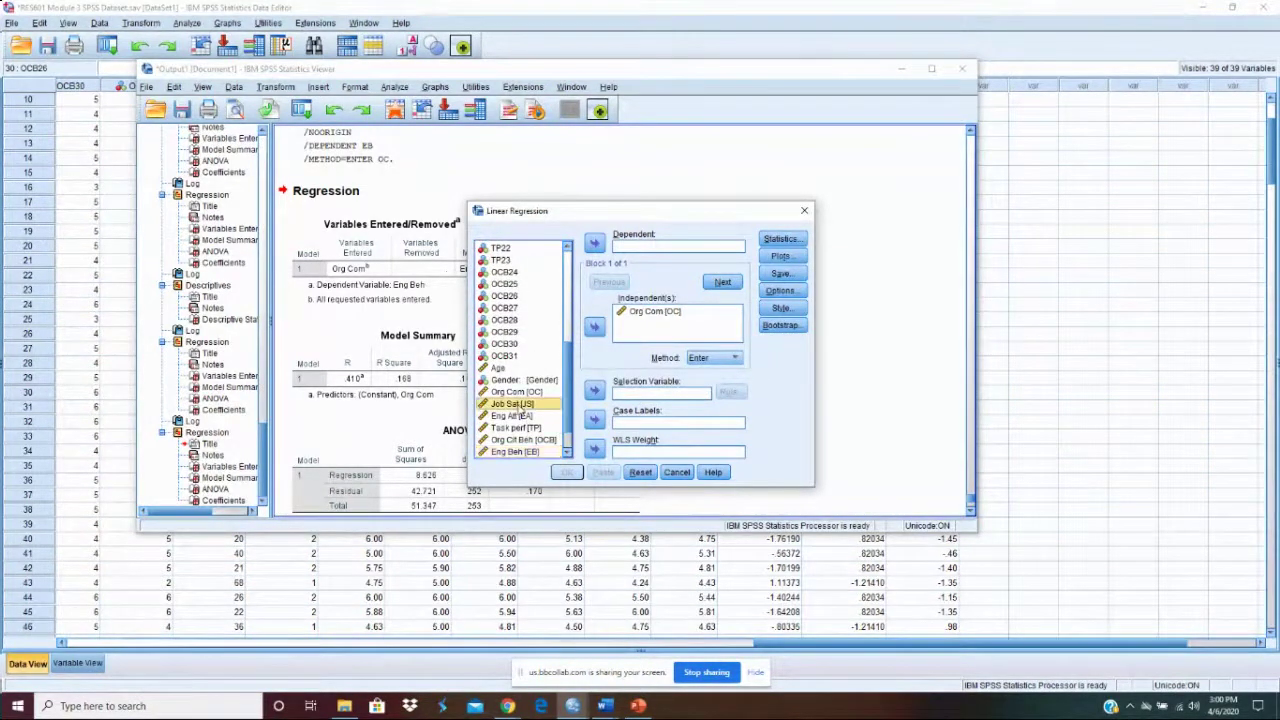
click(594, 243)
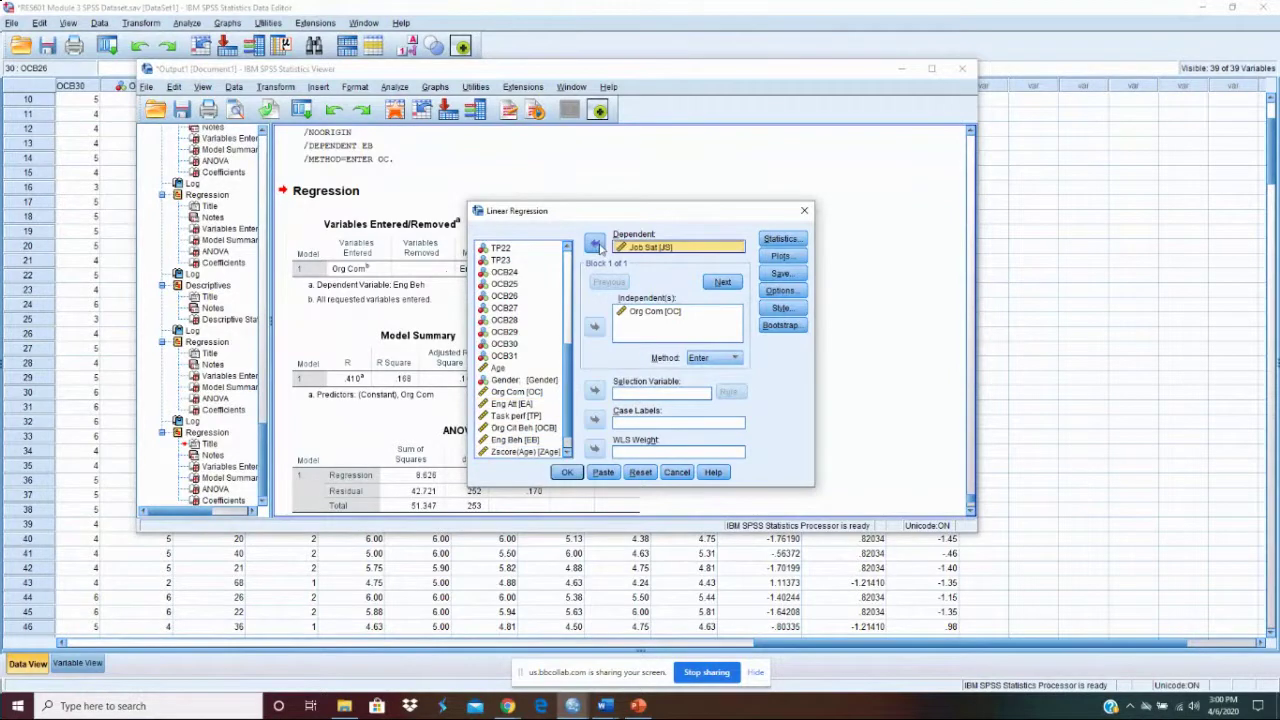
click(568, 473)
Examine the coefficients, ANOVA and model summary of the regression of Job Sat on Org Com.
scroll(691, 420, down, 3)
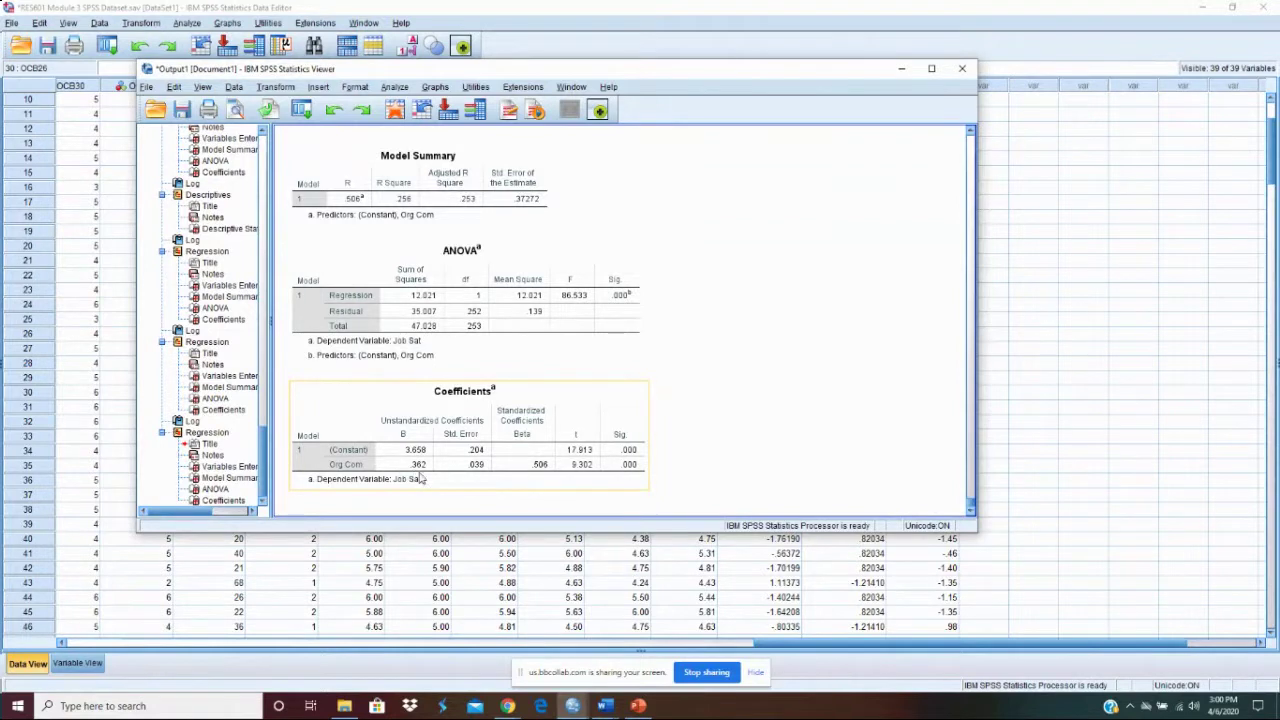
scroll(424, 477, up, 1)
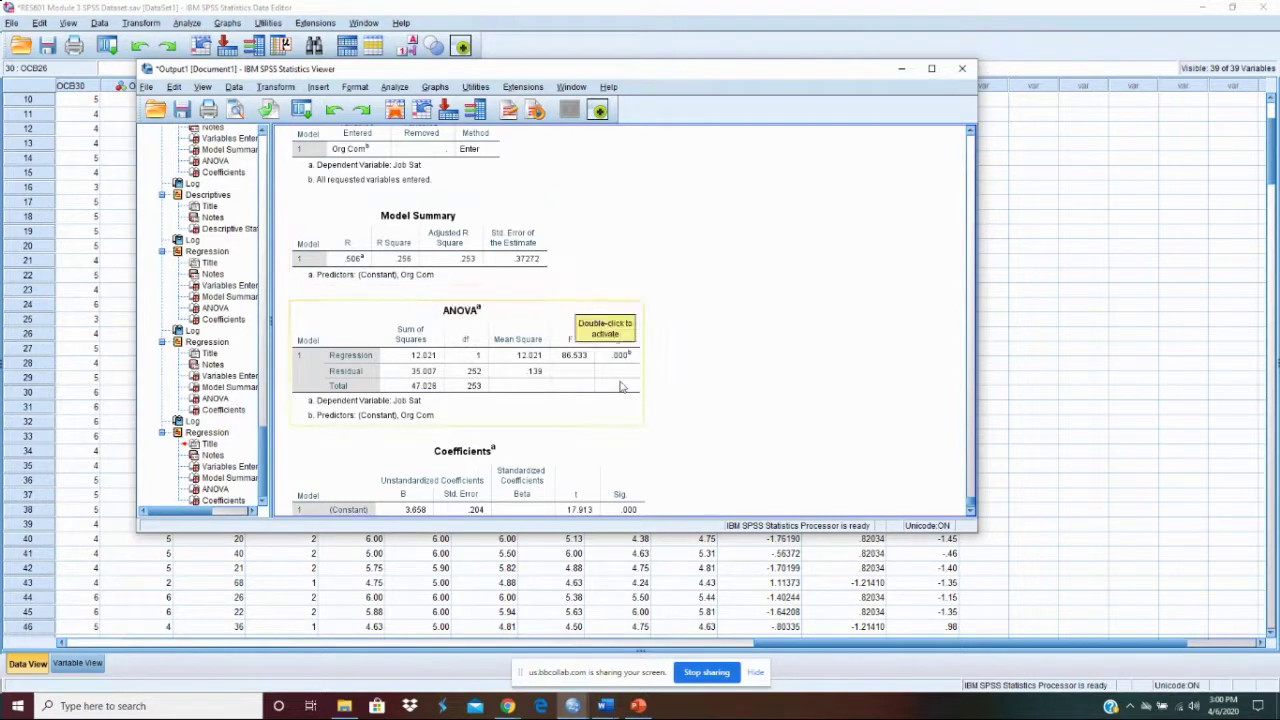
scroll(622, 385, up, 3)
scroll(622, 385, up, 1)
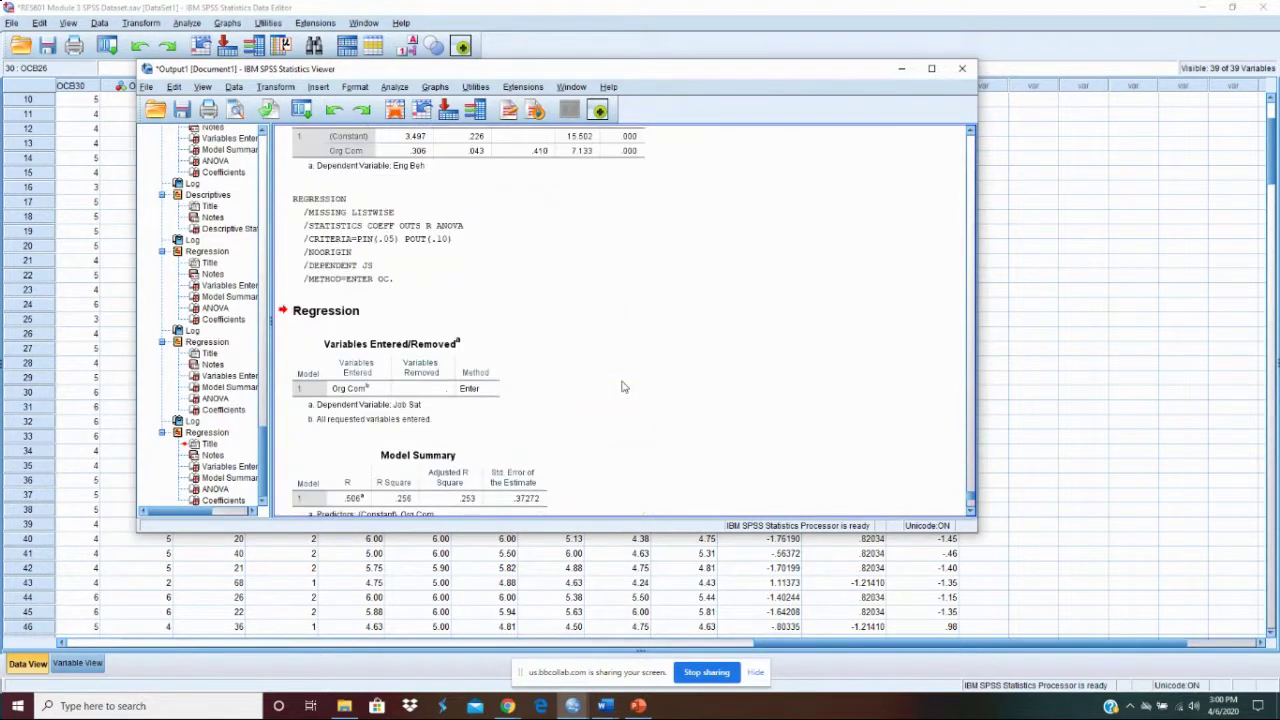
Start another Linear Regression, move Job Sat [JS] from dependent to independent variable and remove Org Com [OC] from the independents.
click(394, 88)
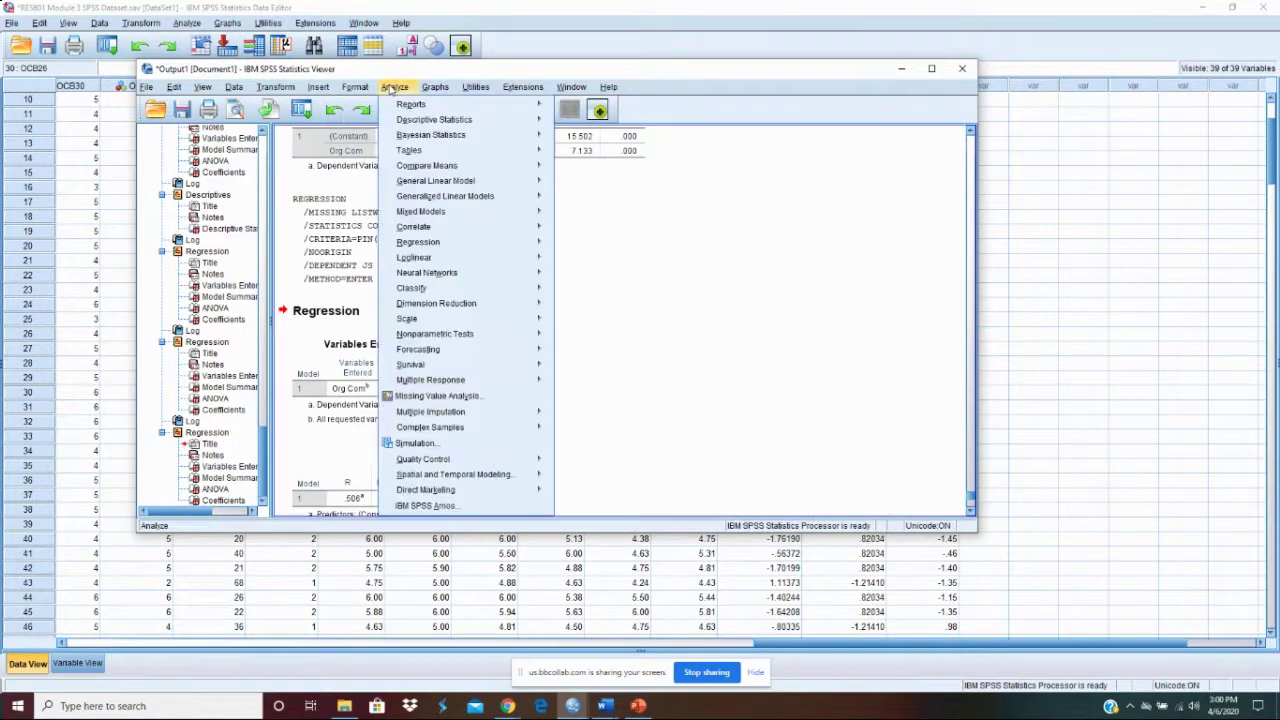
mouse_move(415, 308)
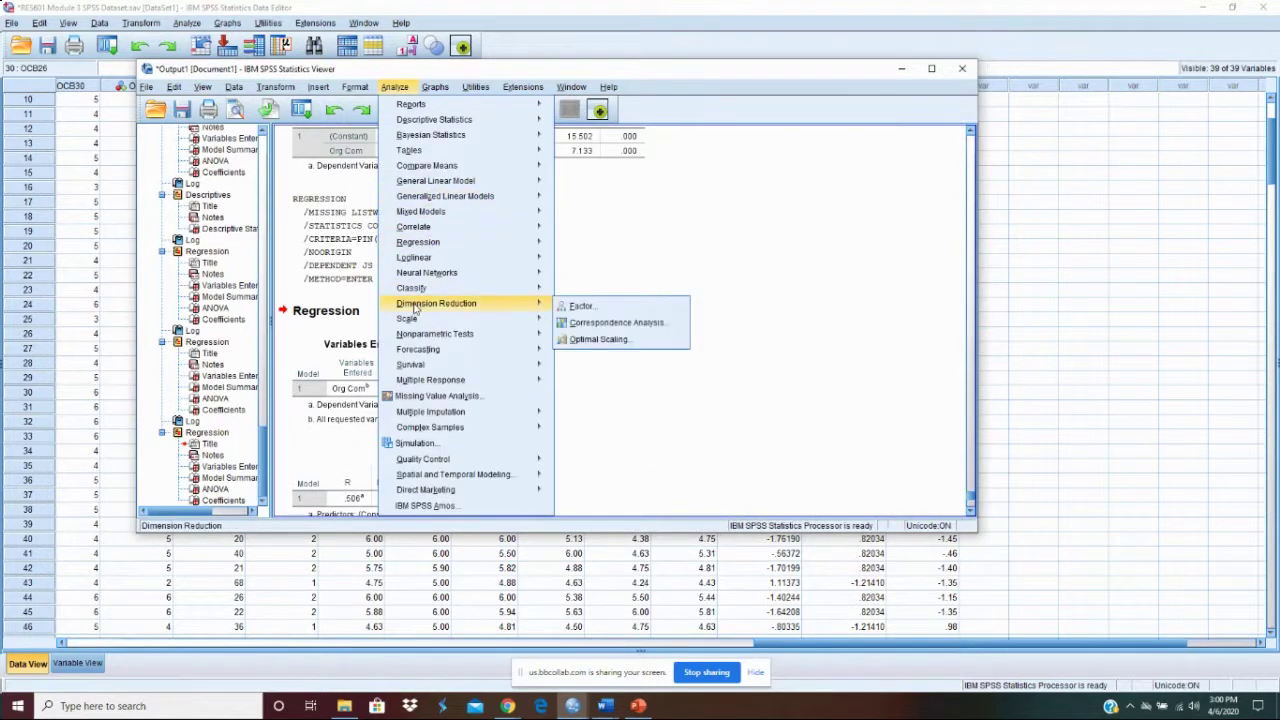
mouse_move(428, 244)
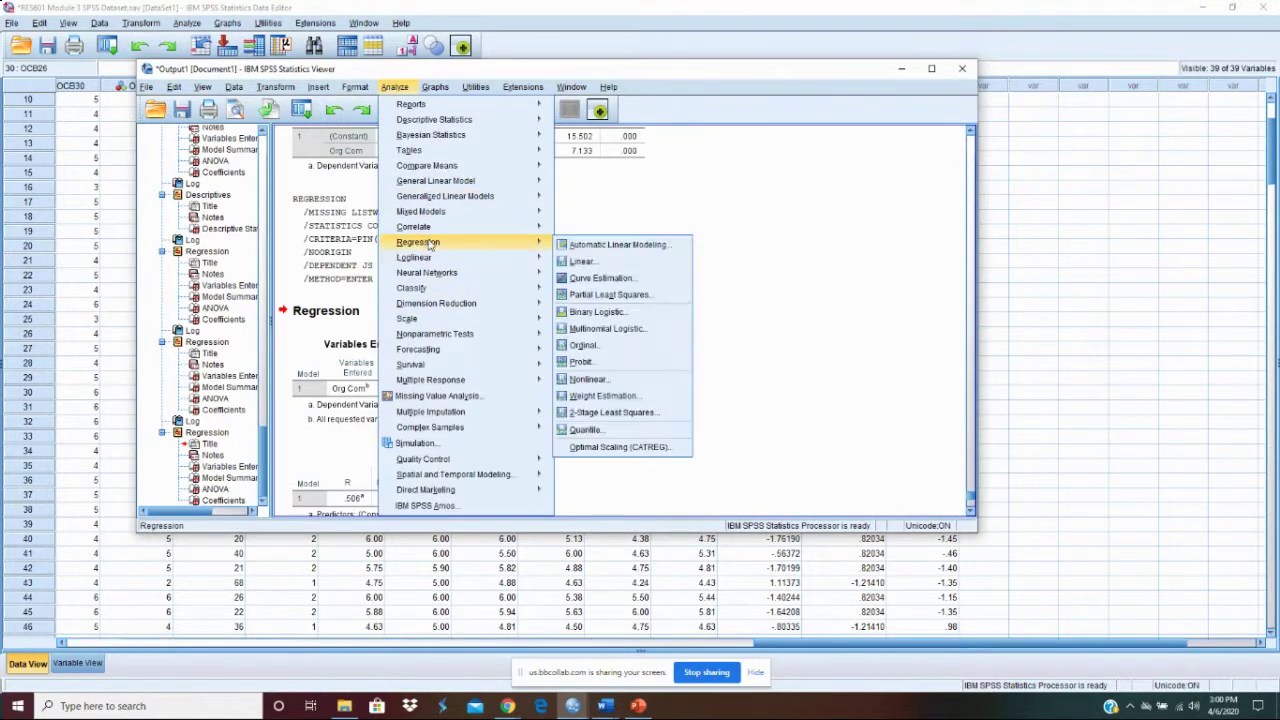
click(583, 262)
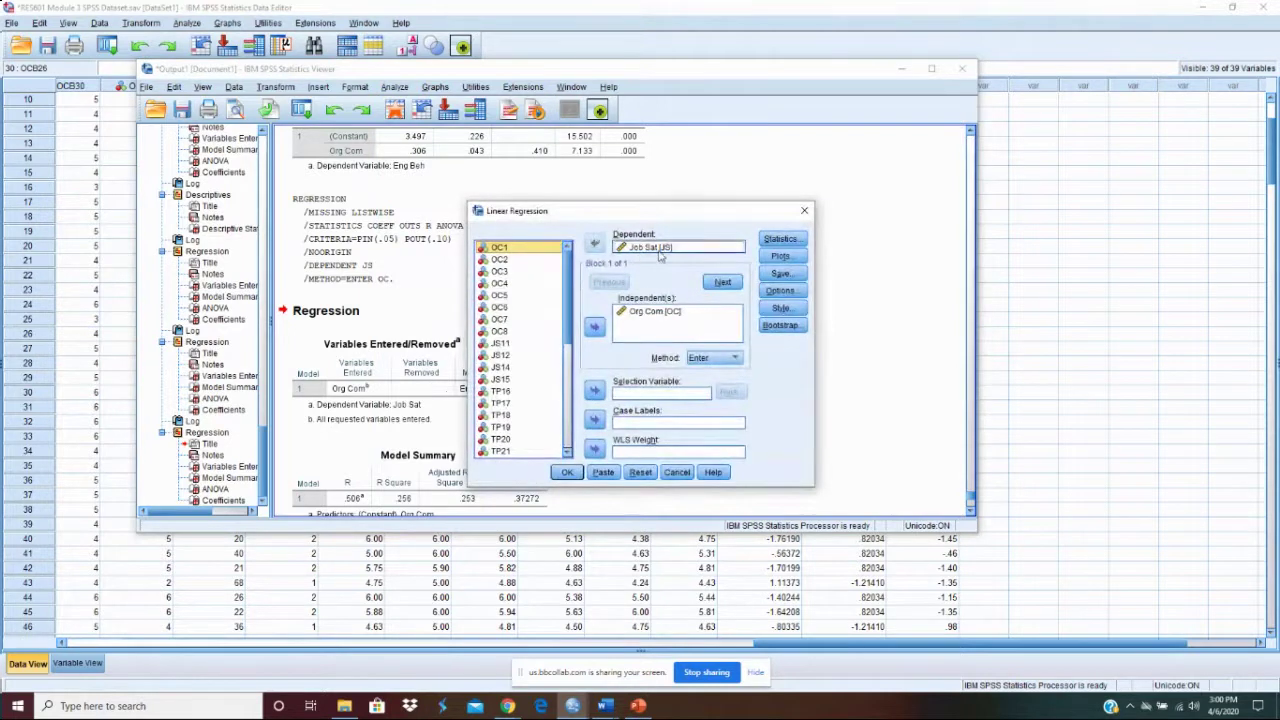
click(657, 248)
click(594, 243)
click(594, 327)
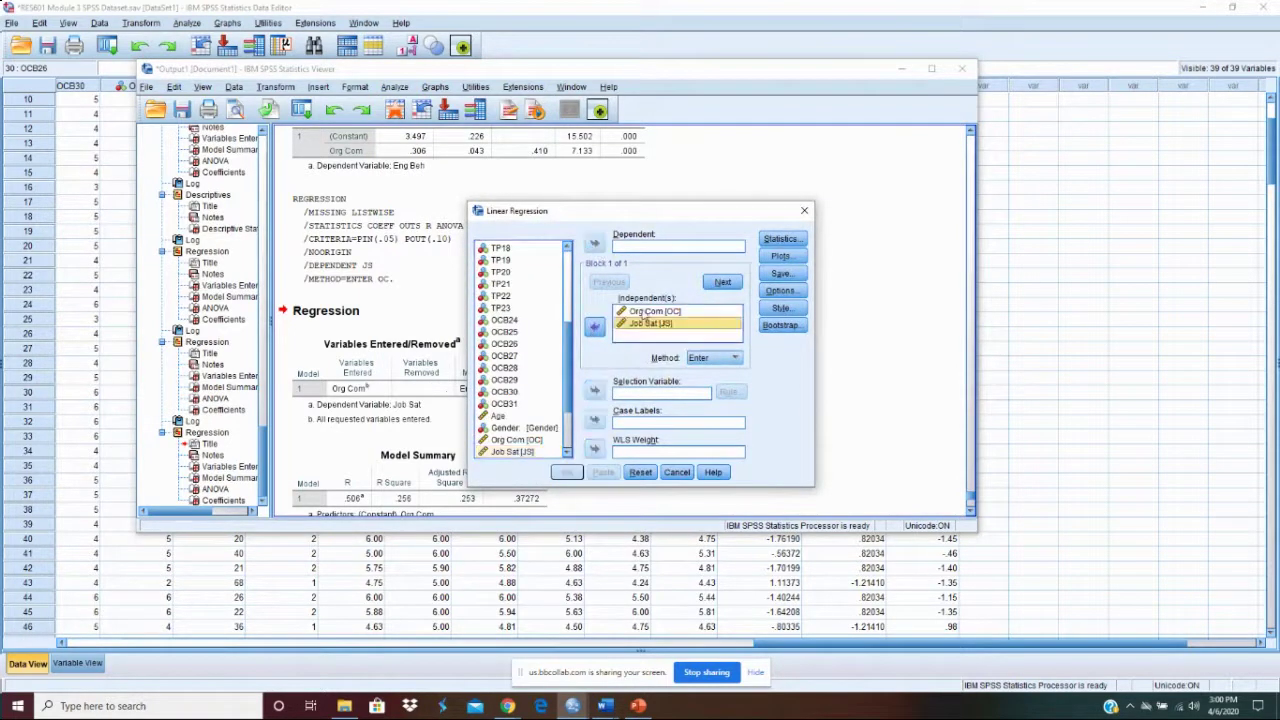
click(648, 311)
click(594, 327)
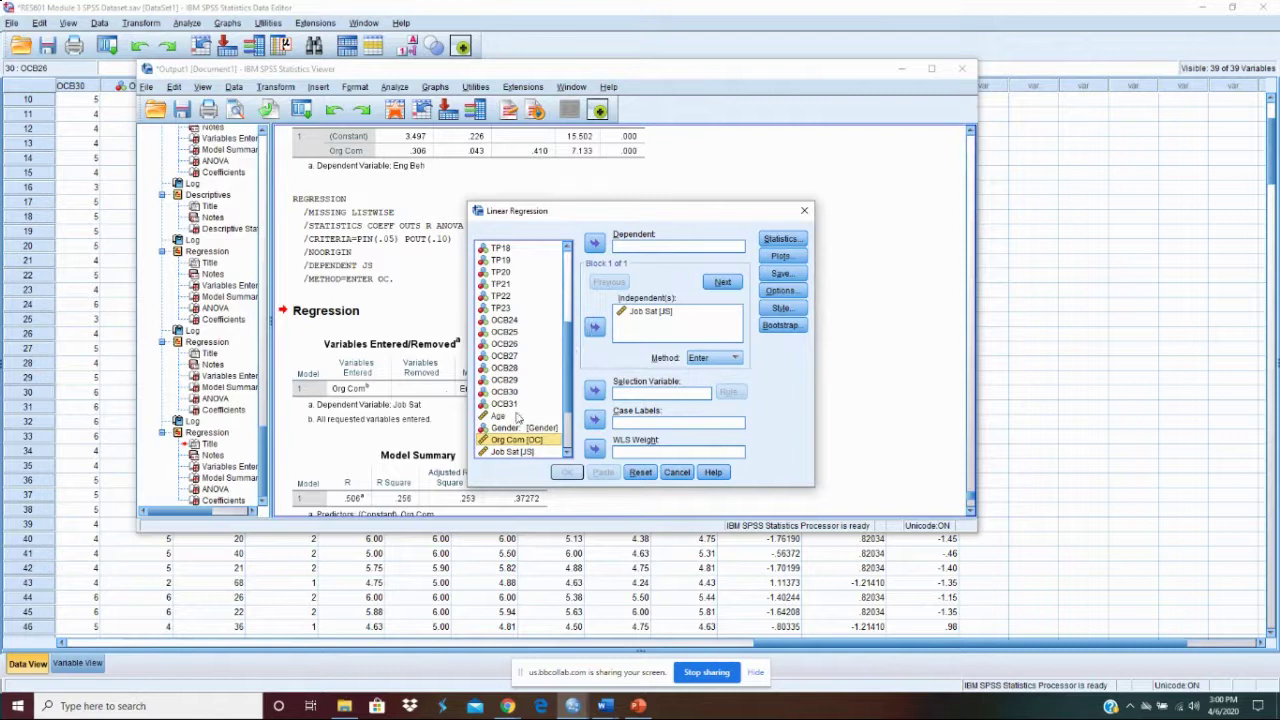
Set Eng Beh [EB] as the dependent variable for the Job Sat [JS] predictor and run the regression.
scroll(519, 450, down, 1)
scroll(519, 452, down, 1)
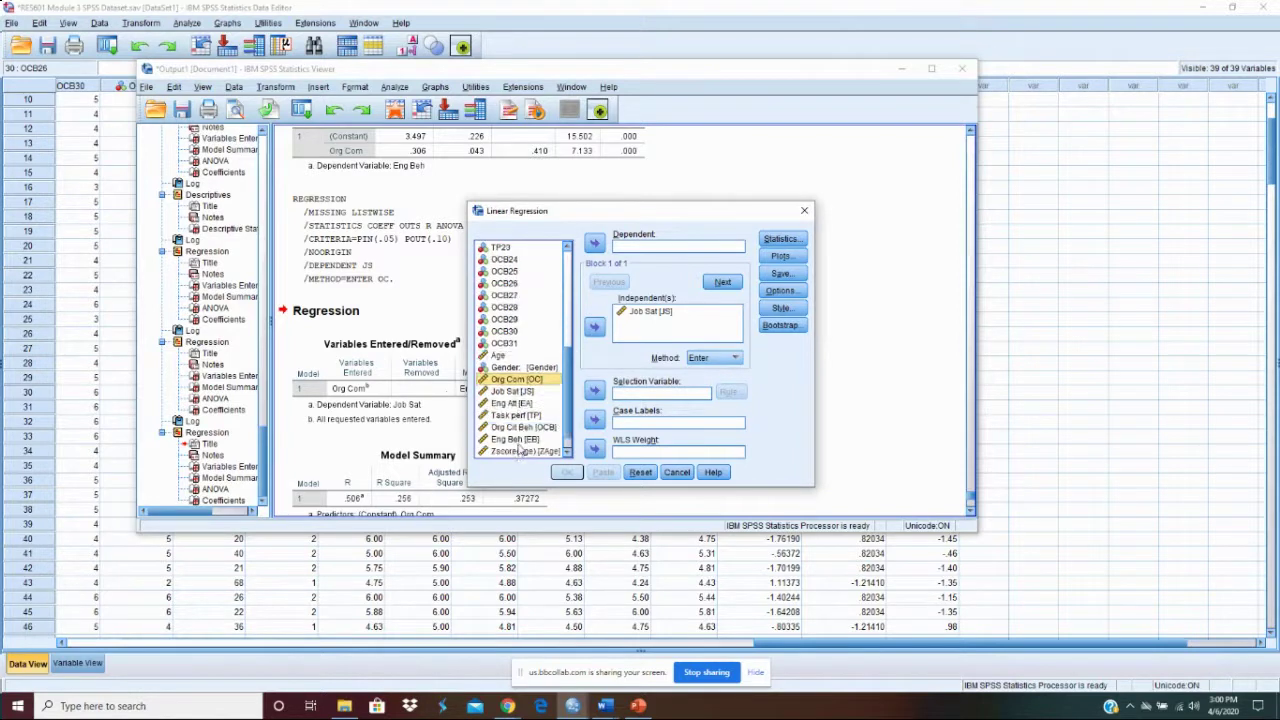
click(516, 440)
click(595, 243)
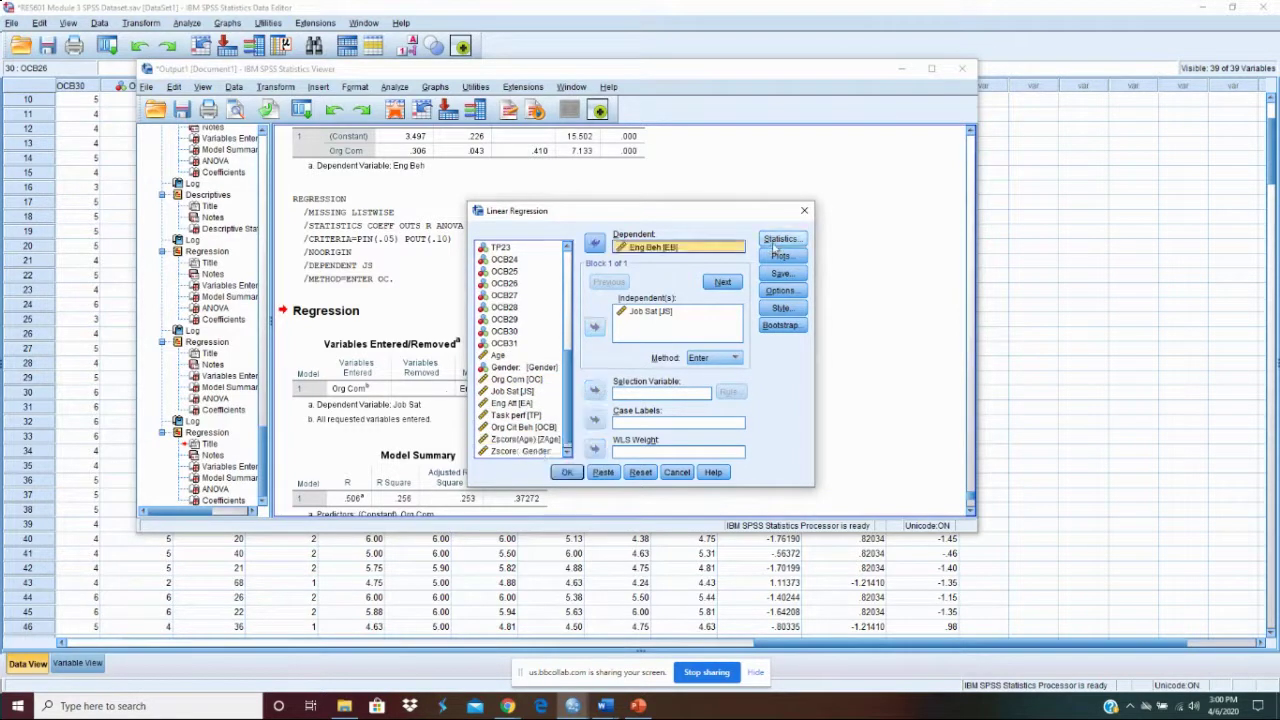
click(567, 473)
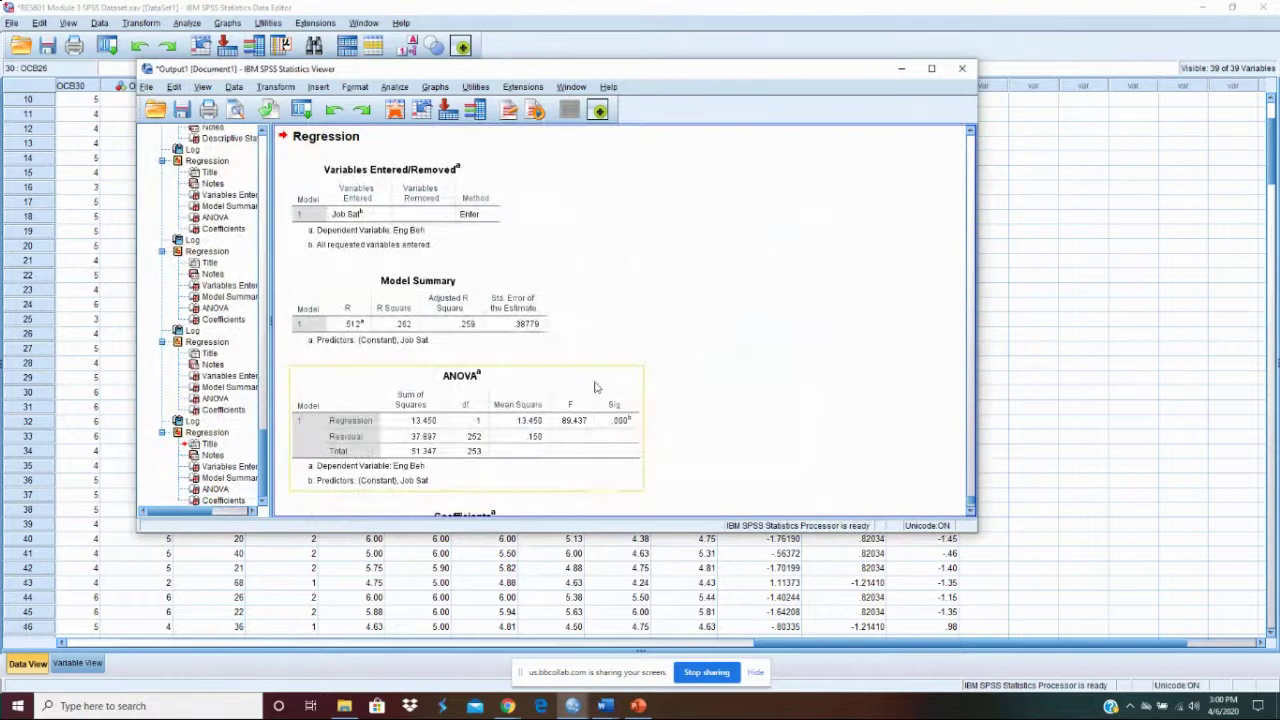
Examine the model summary, ANOVA and coefficients of the regression of Eng Beh on Job Sat.
click(633, 387)
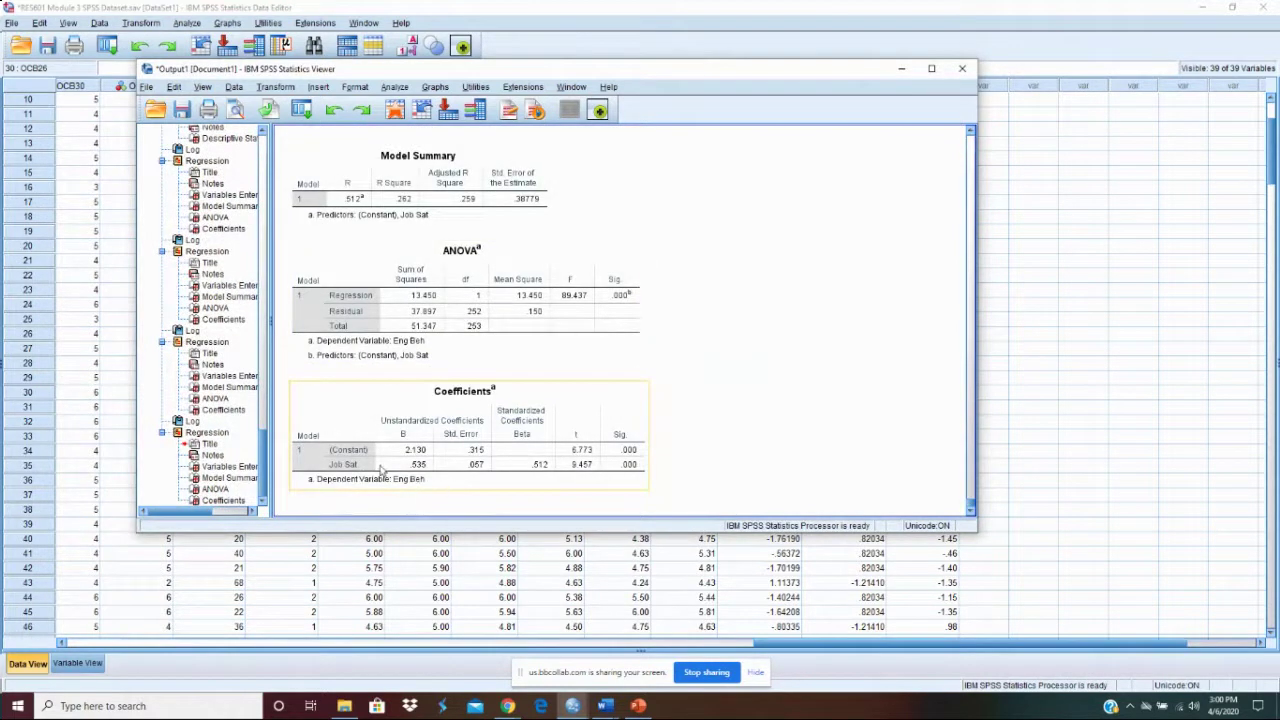
click(590, 468)
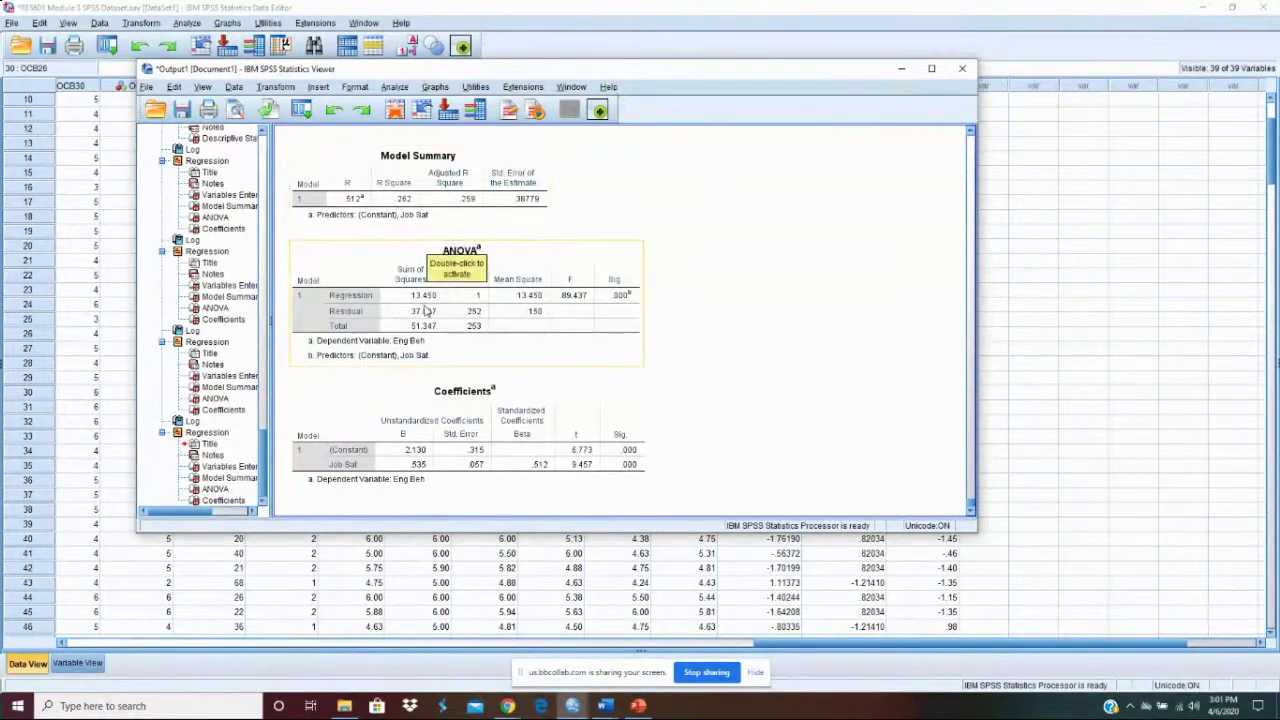
scroll(425, 311, down, 10)
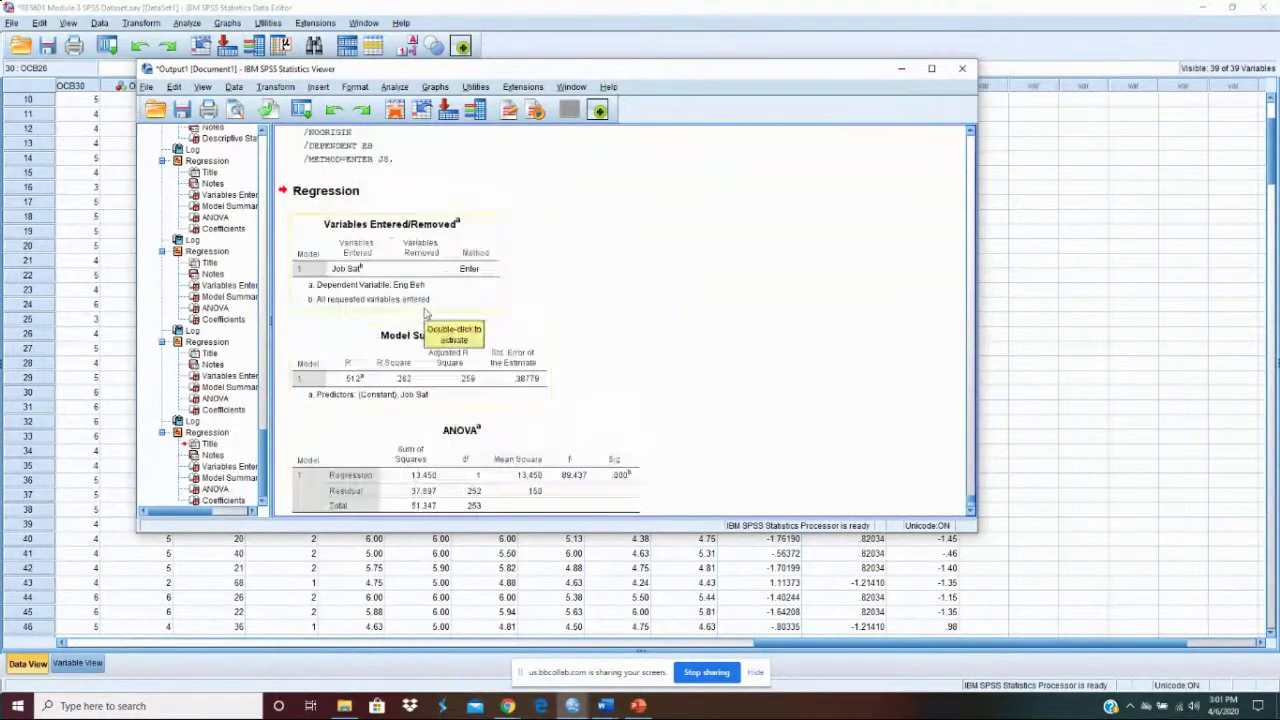
Add Org Com [OC] to Job Sat [JS] as independent variables for Eng Beh [EB], run the Linear Regression and review its coefficients and model summary.
click(395, 87)
mouse_move(443, 217)
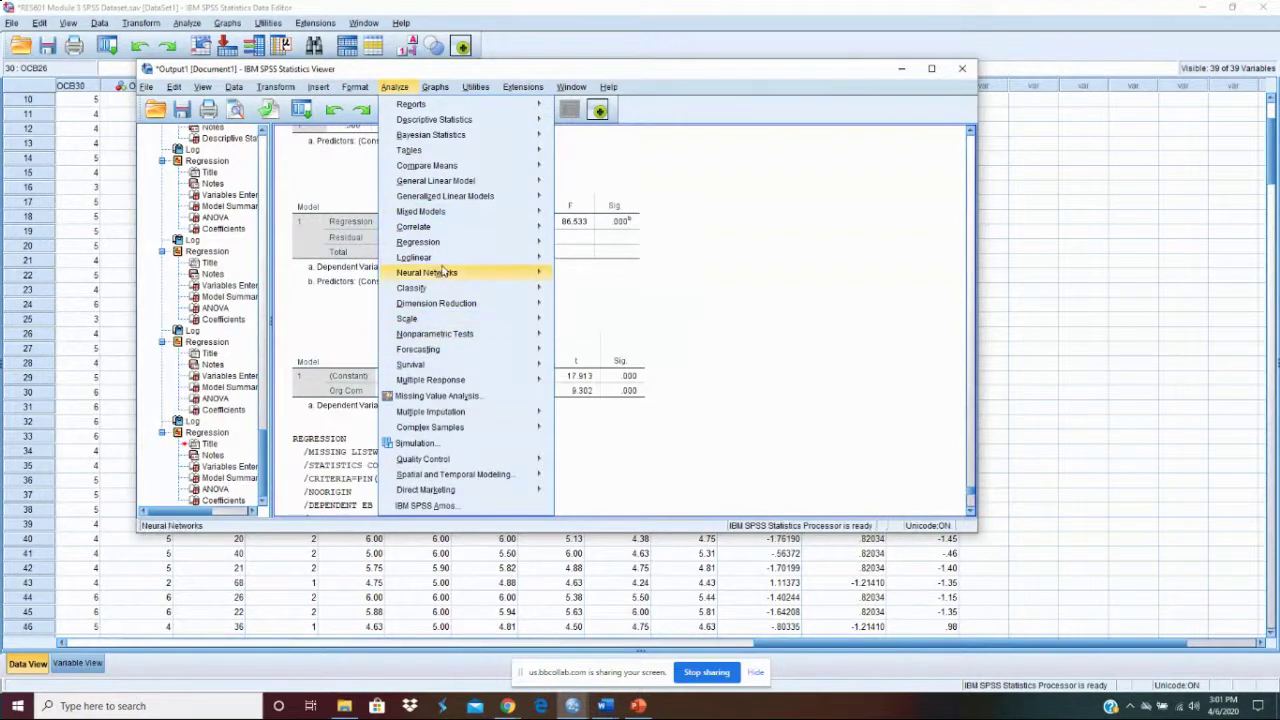
mouse_move(442, 246)
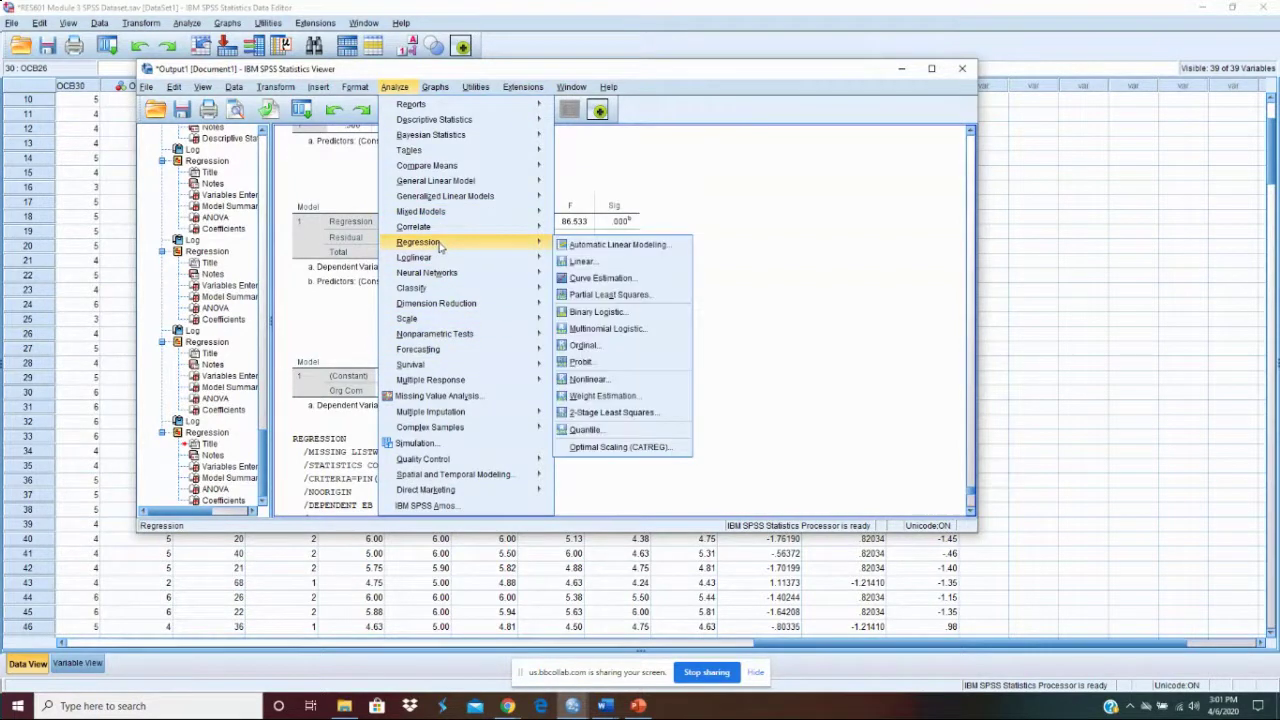
click(584, 261)
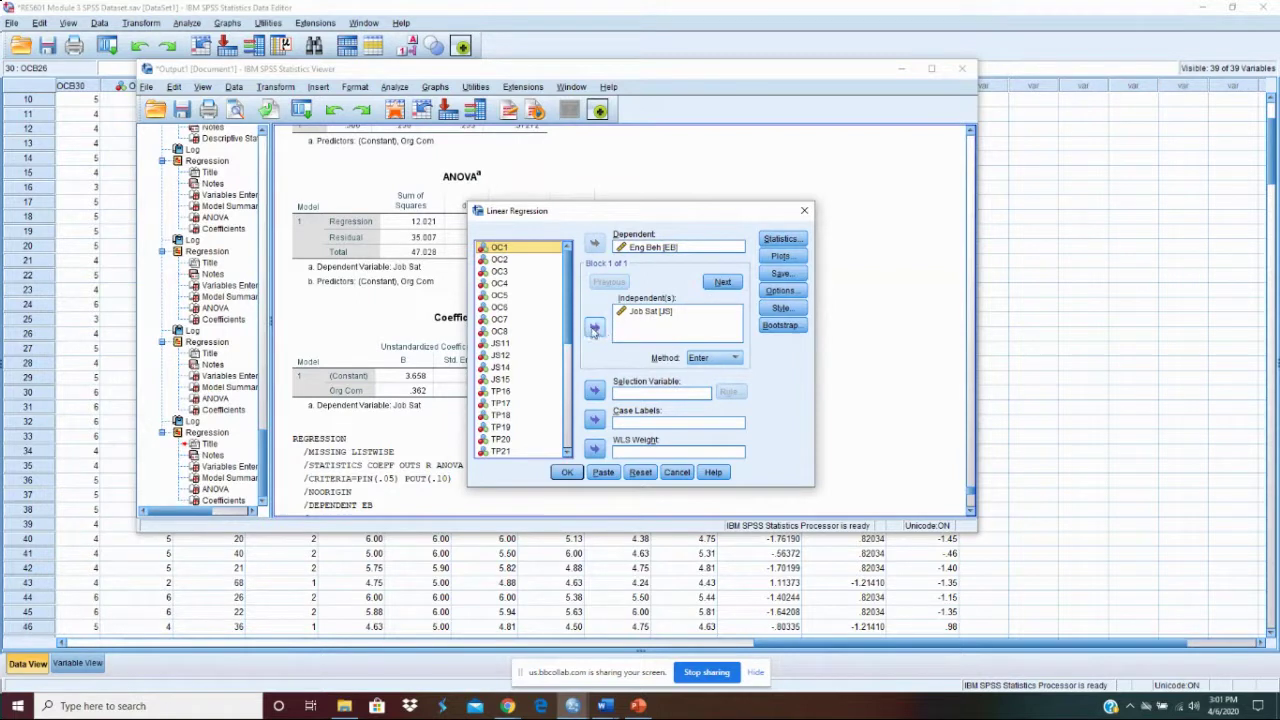
scroll(540, 430, down, 10)
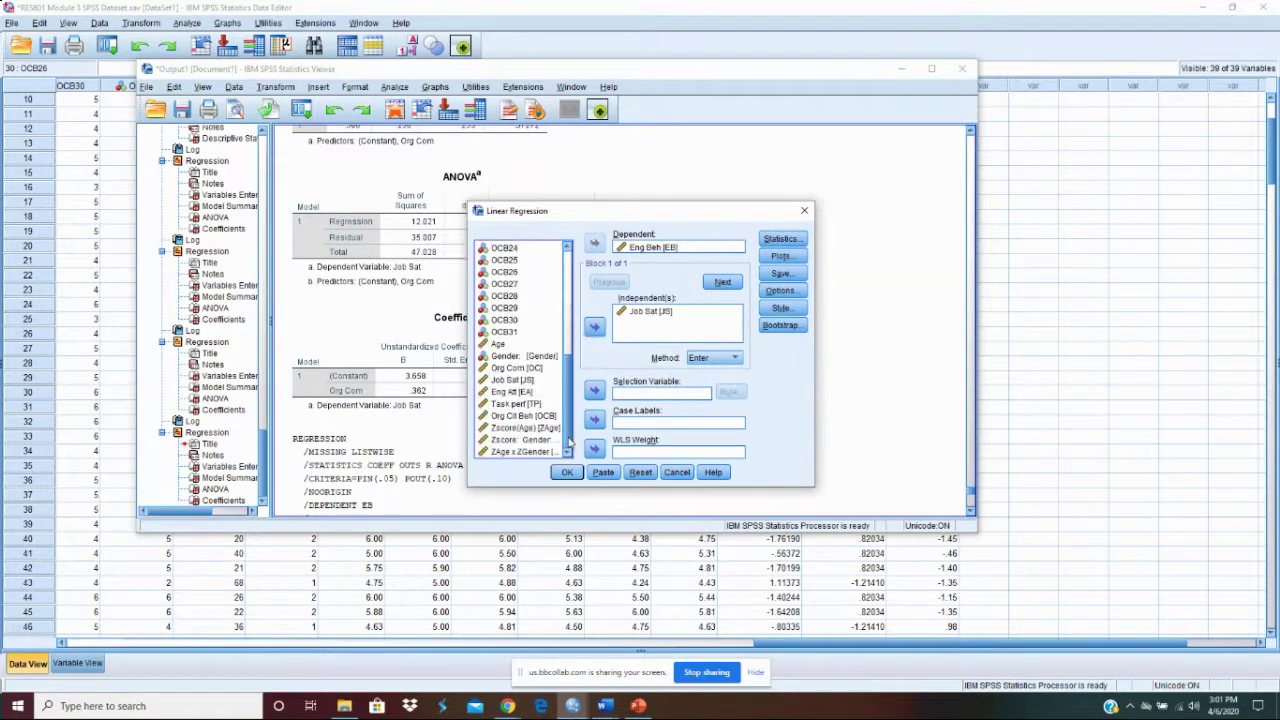
click(516, 368)
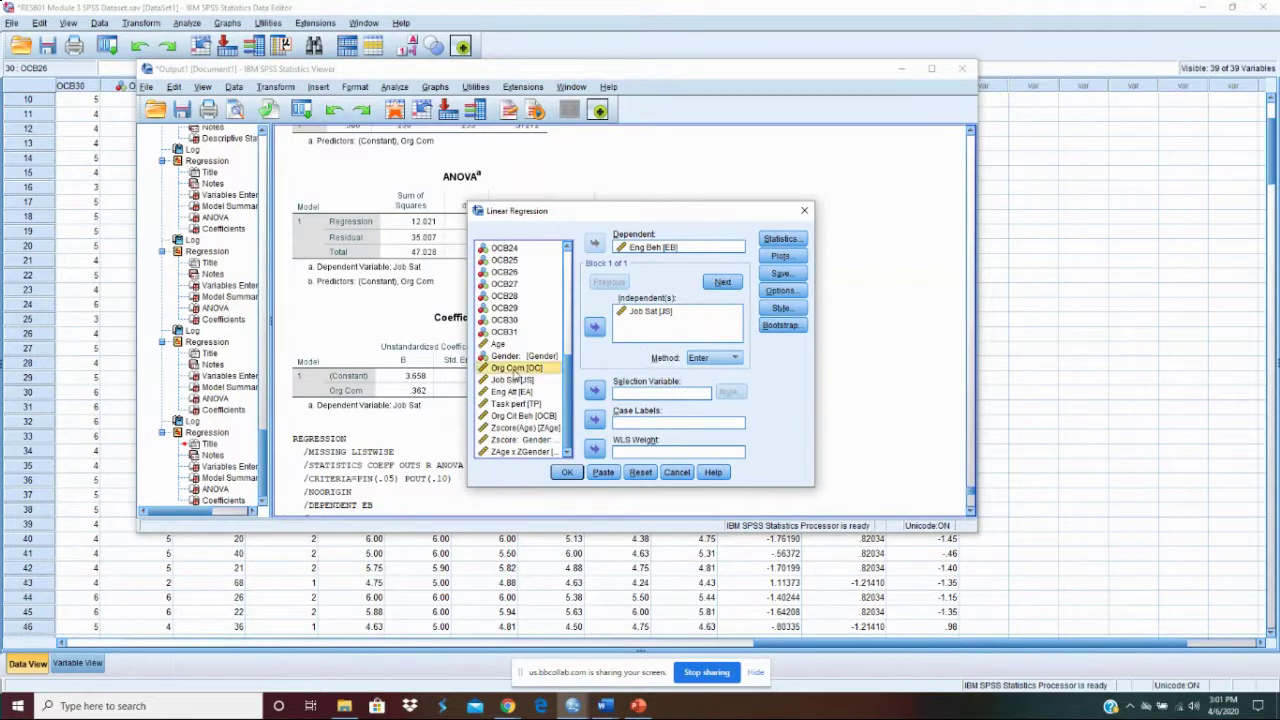
click(595, 328)
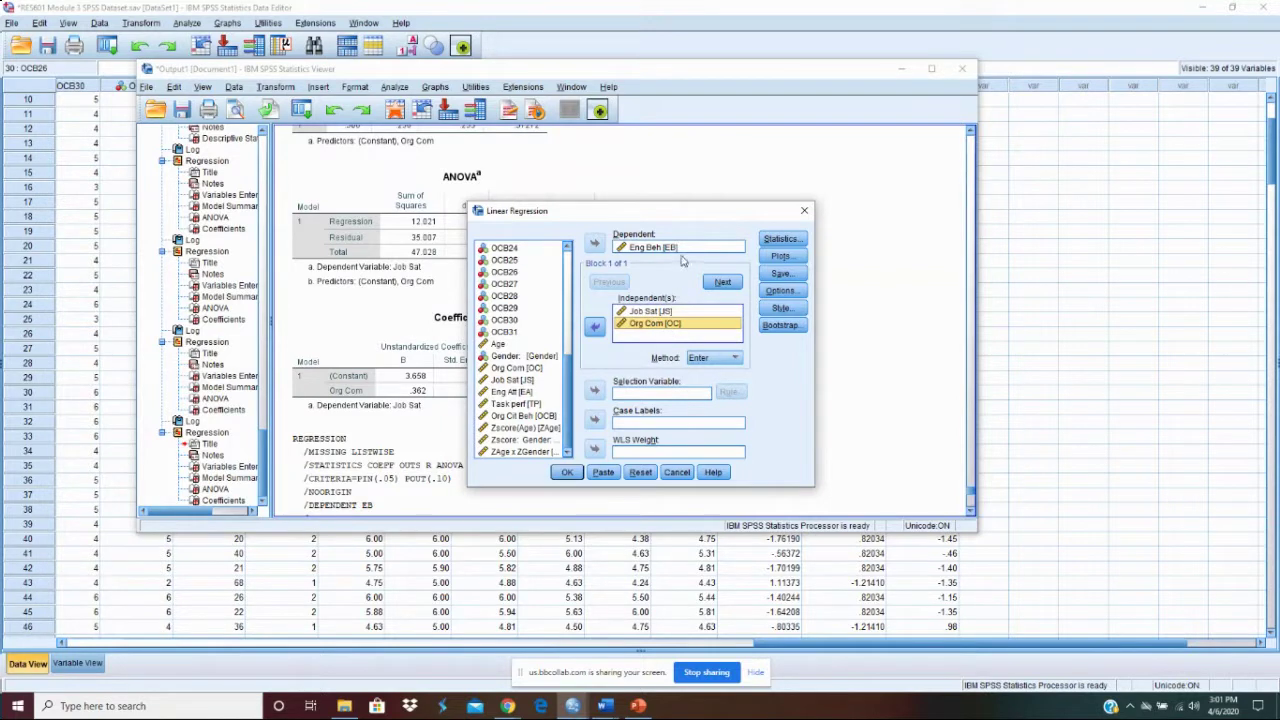
click(566, 473)
scroll(728, 394, down, 3)
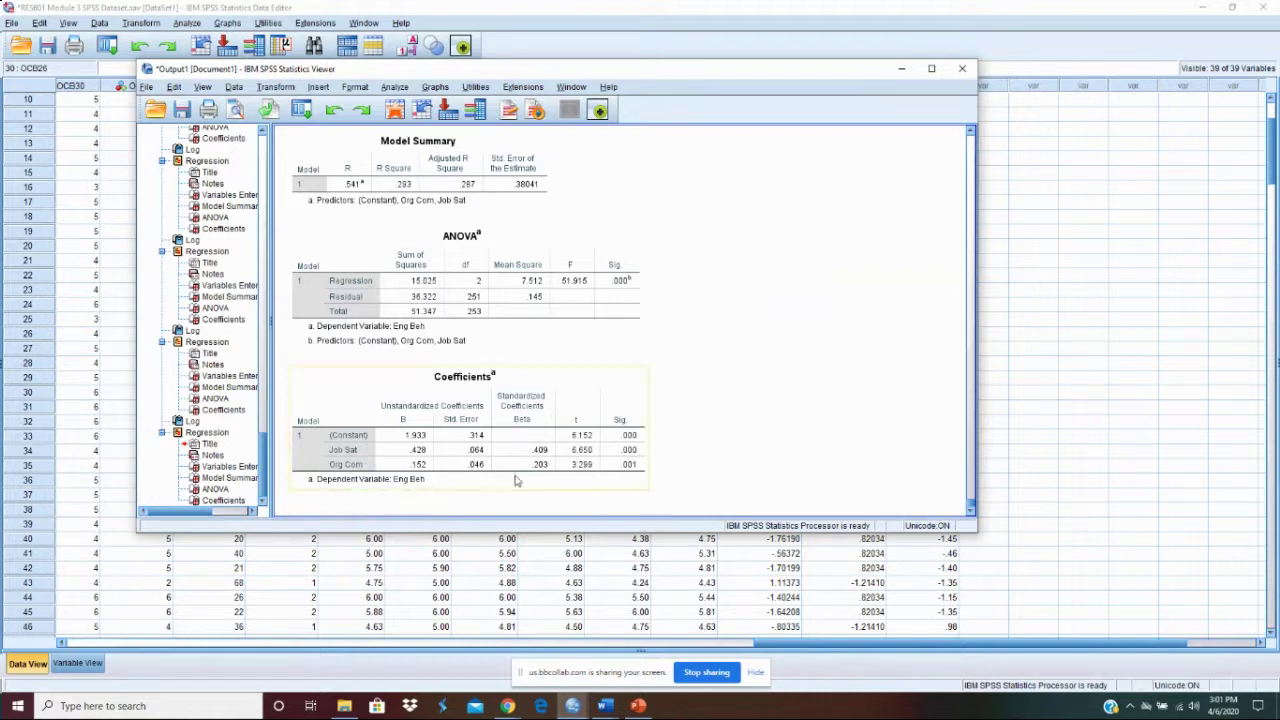
scroll(451, 484, up, 1)
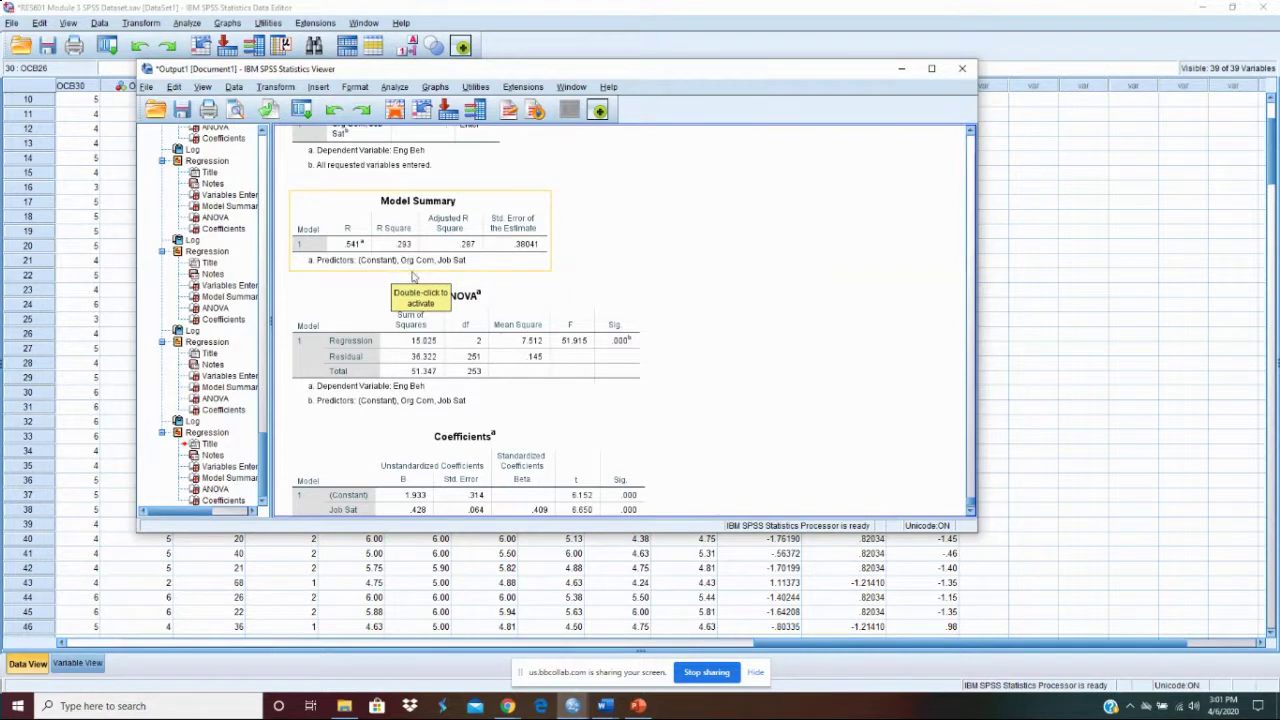
Compare the Org Com coefficients in the combined Eng Beh model with those in the earlier regression of Job Sat on Org Com.
scroll(444, 318, down, 3)
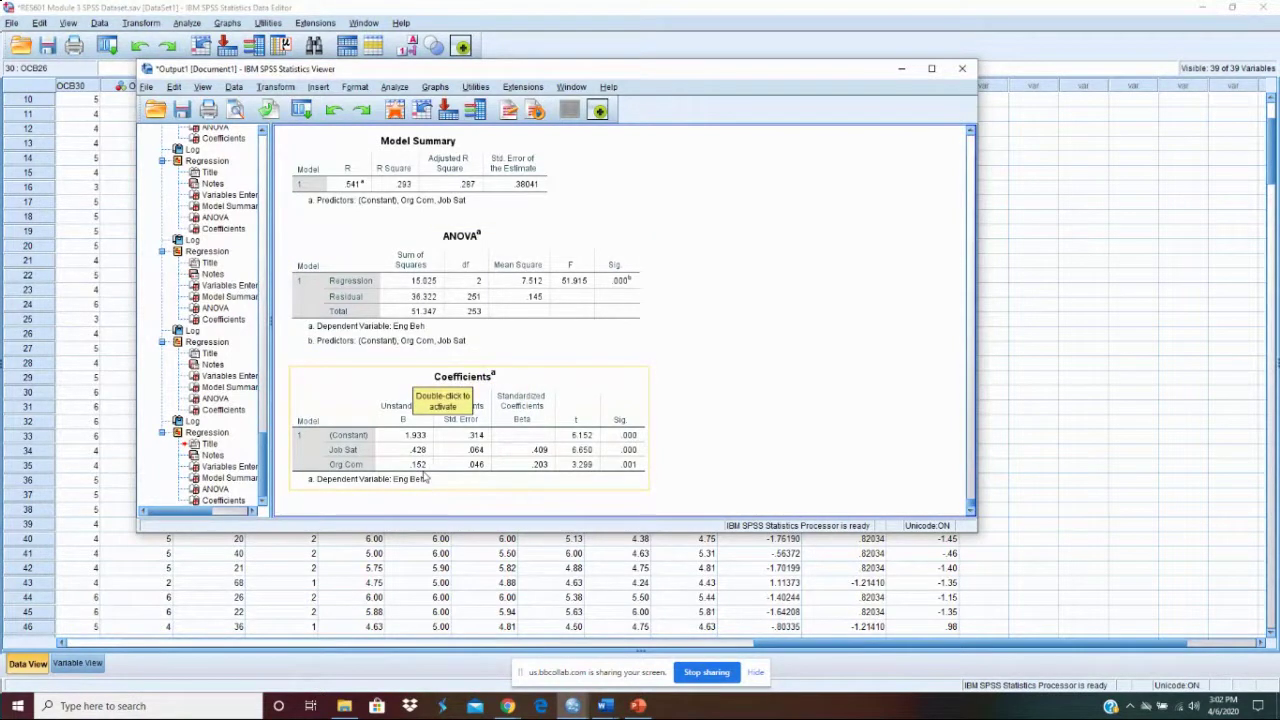
scroll(465, 483, up, 10)
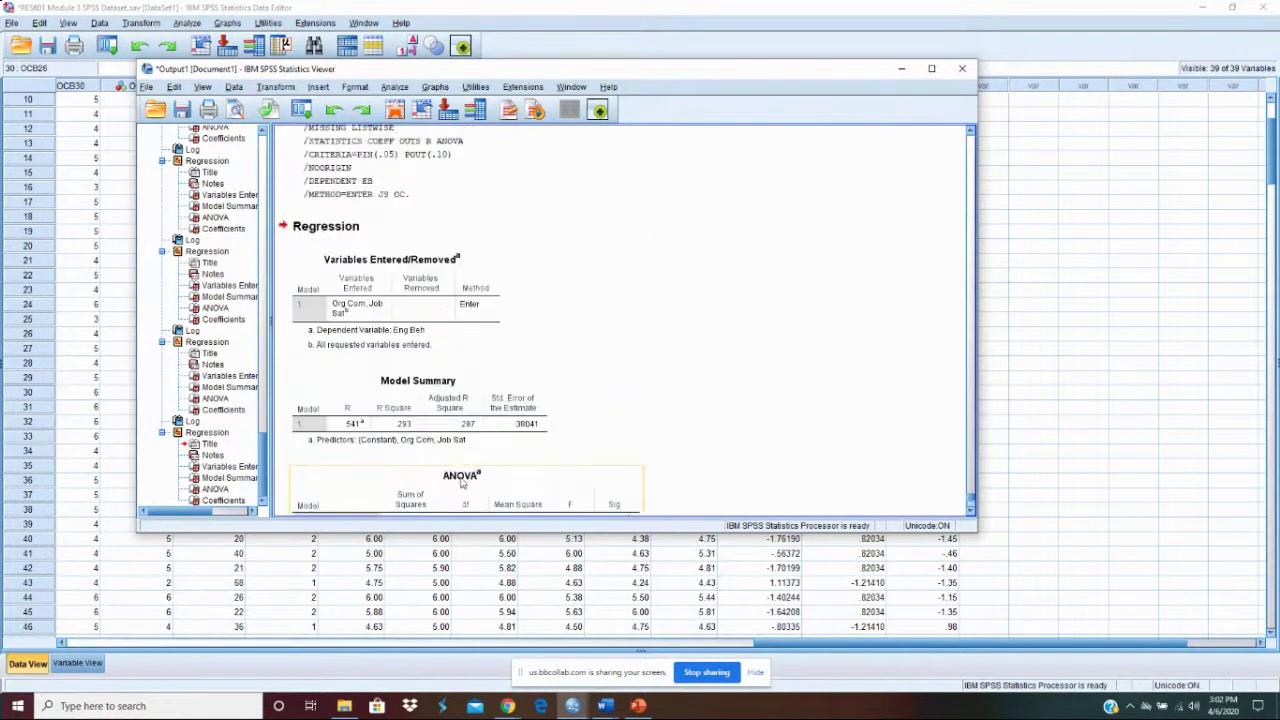
scroll(465, 483, up, 10)
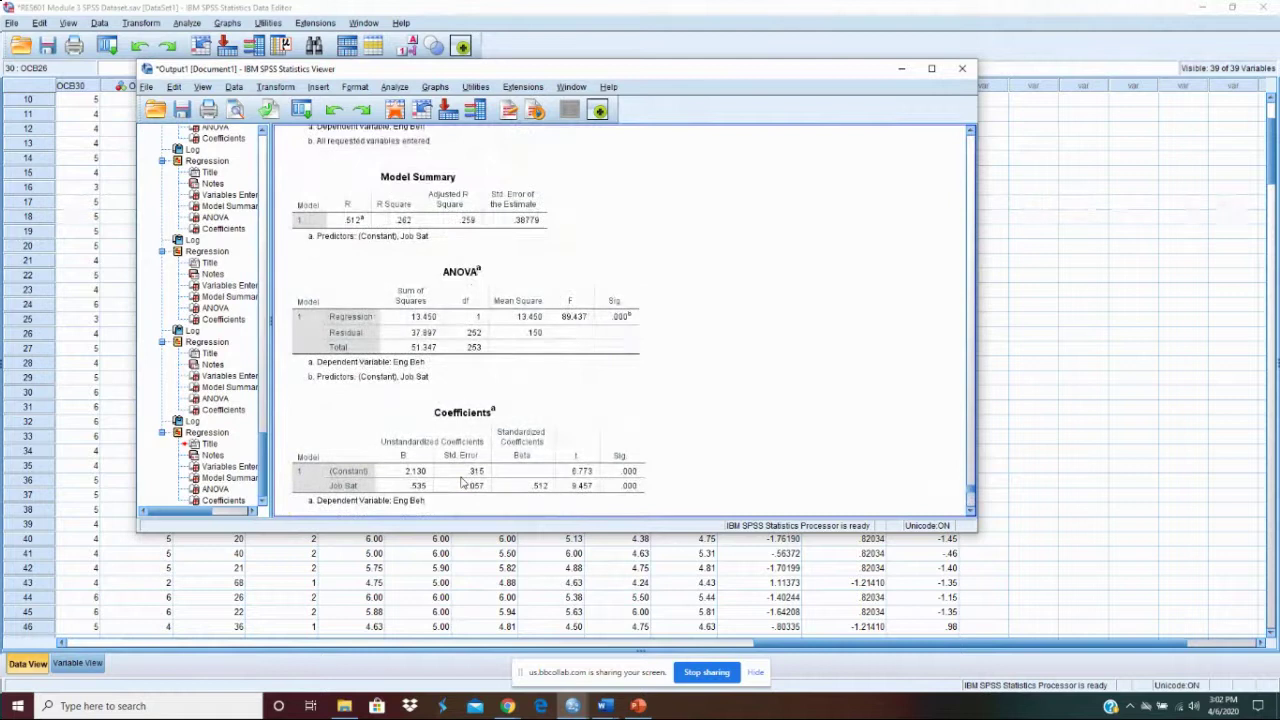
scroll(463, 483, up, 10)
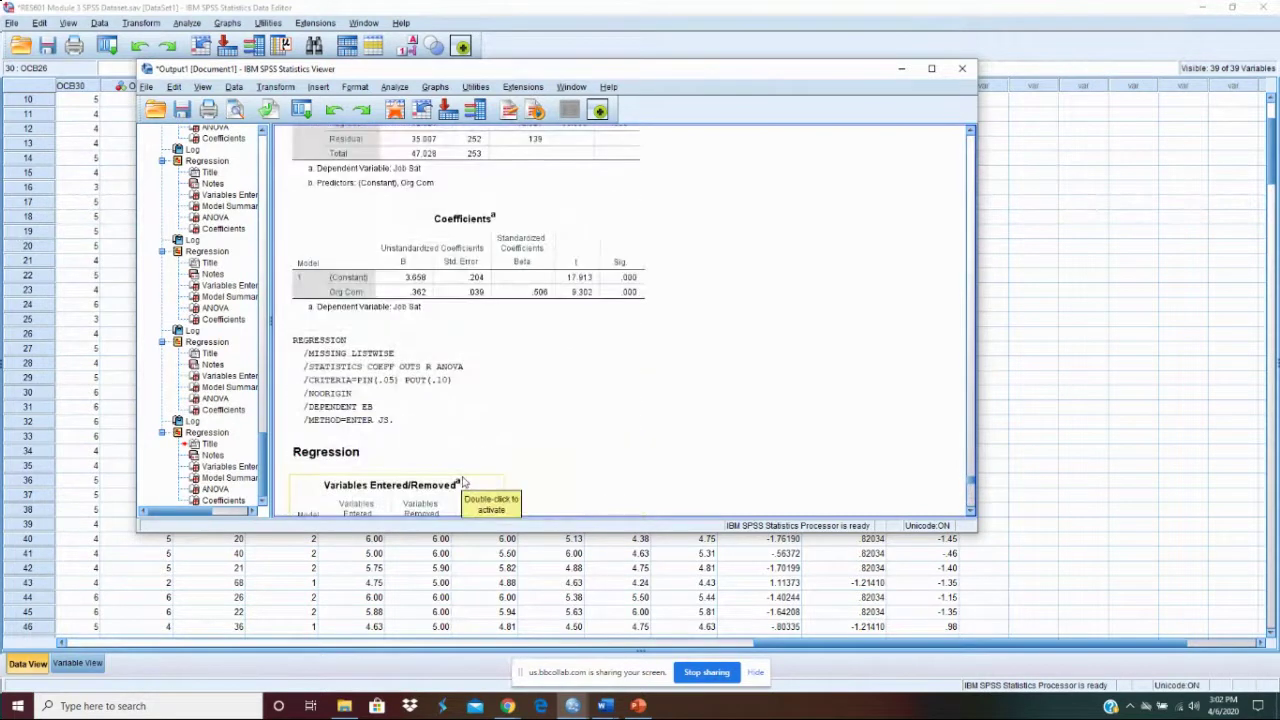
scroll(463, 483, up, 2)
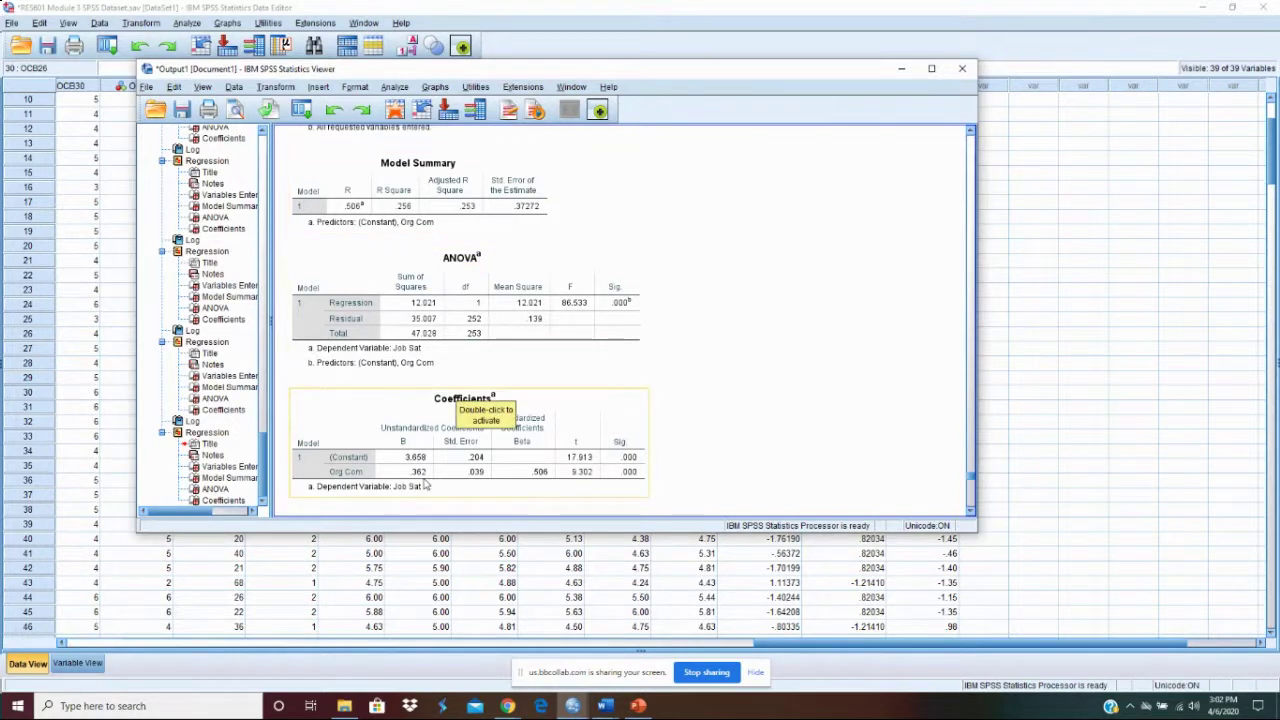
scroll(425, 483, down, 10)
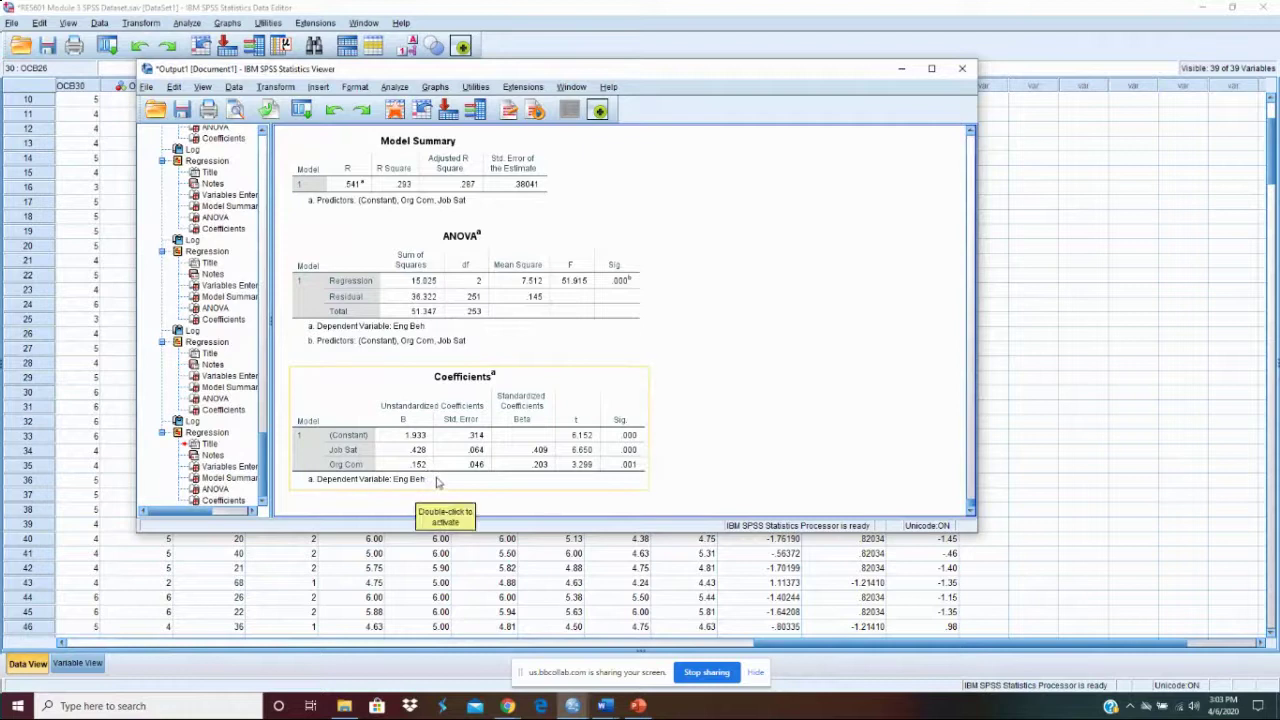
Compare the R Square and coefficients of the Job Sat-only model for Eng Beh with those of the combined Job Sat and Org Com model.
scroll(437, 482, up, 1)
scroll(437, 482, up, 9)
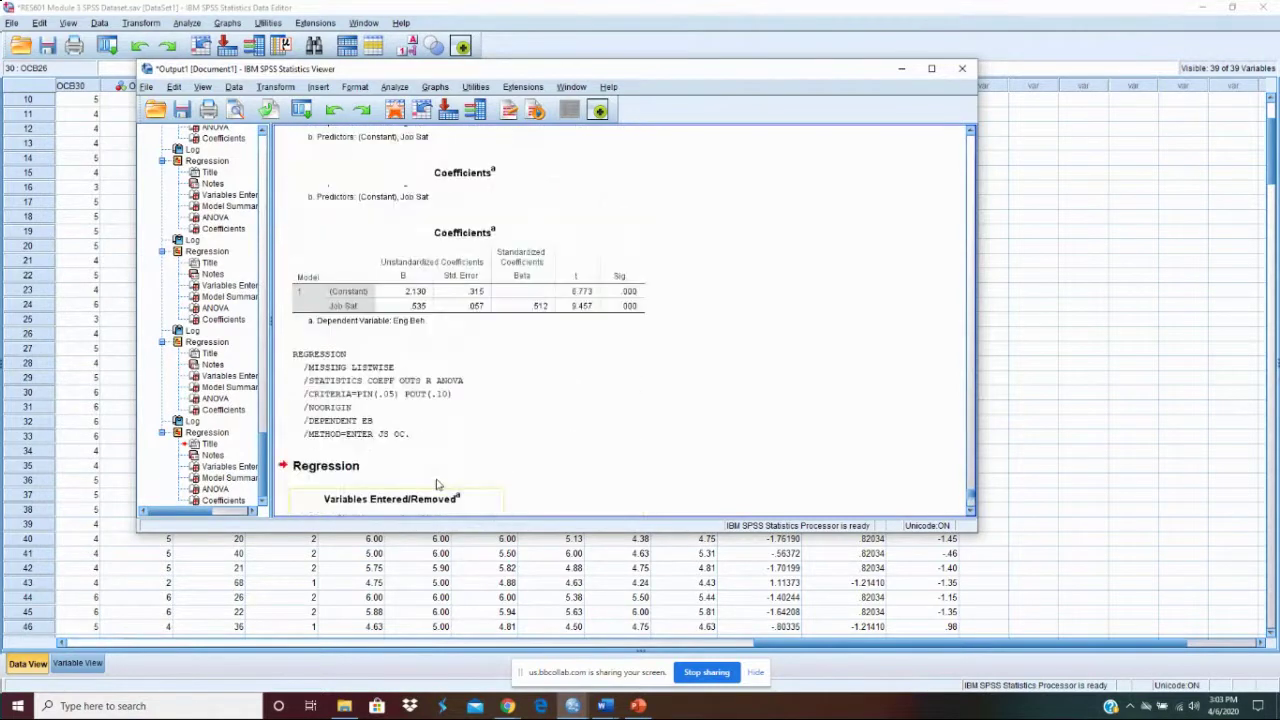
scroll(437, 485, up, 2)
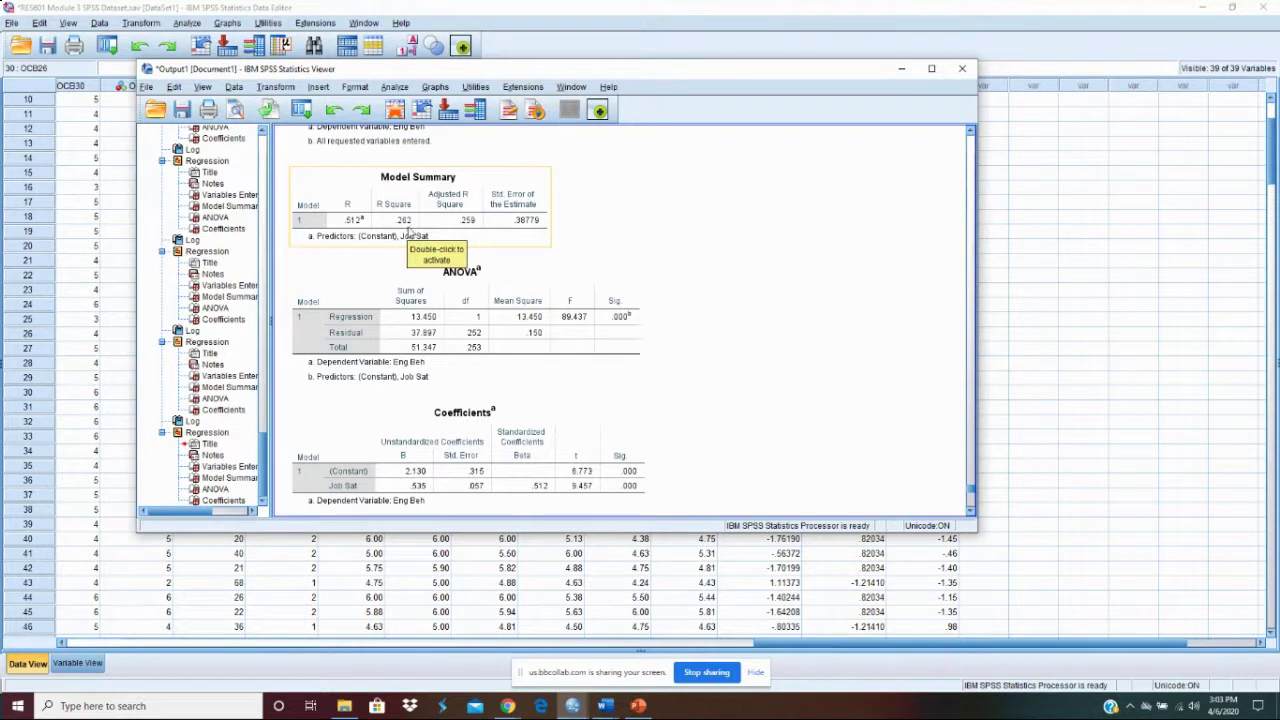
scroll(408, 232, down, 8)
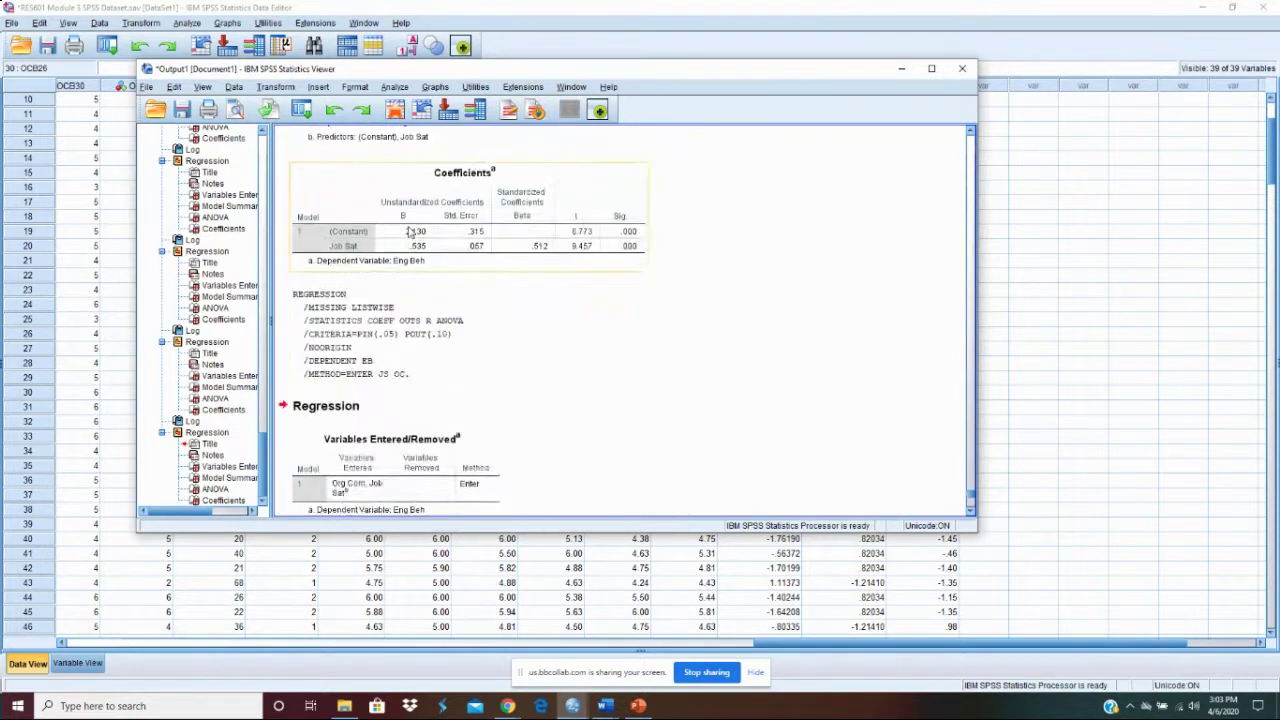
scroll(408, 232, down, 2)
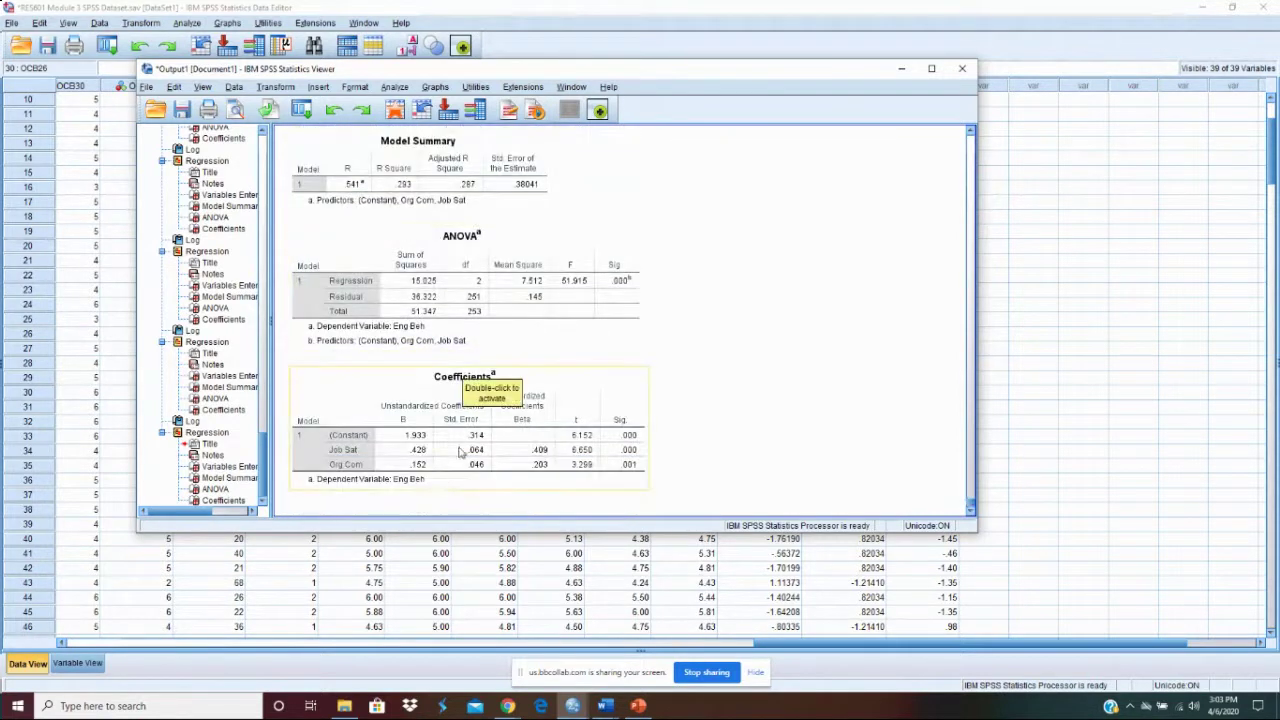